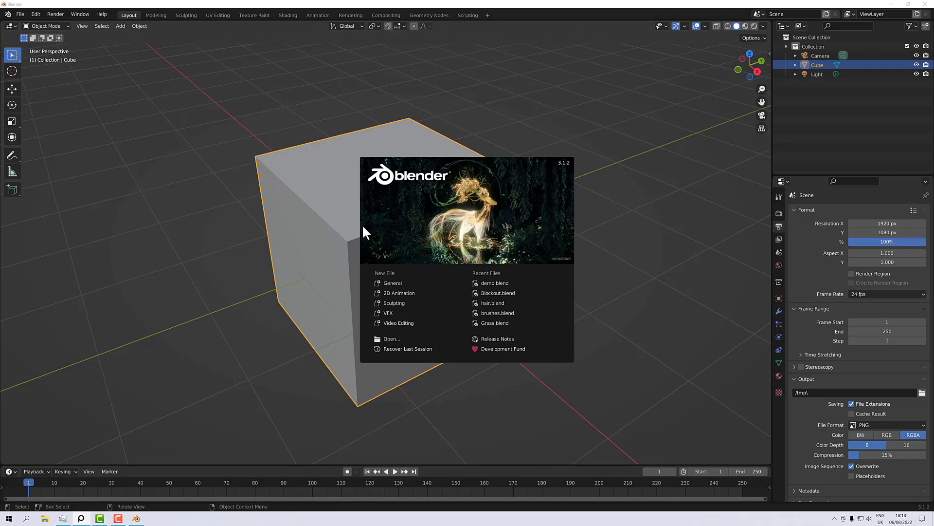
# Start a General file and replace the default cube with a mesh cylinder.
pyautogui.click(405, 282)
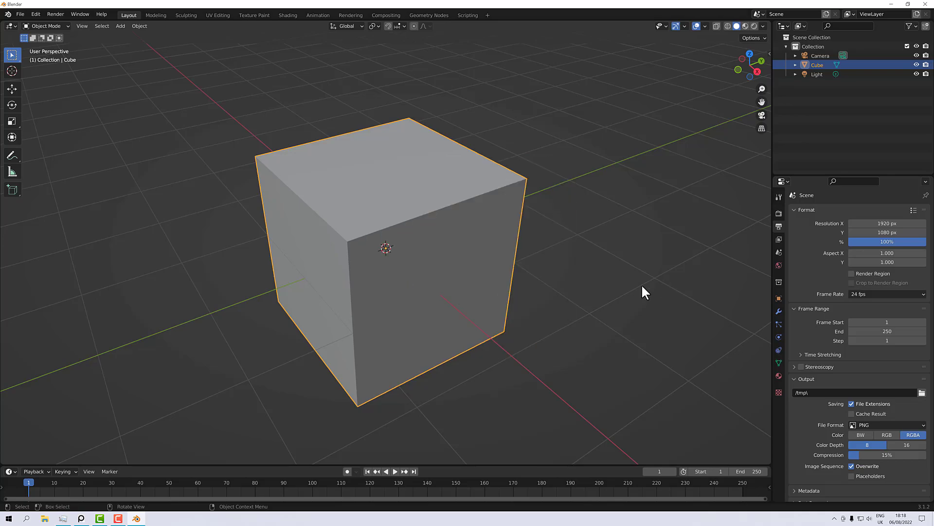
pyautogui.press('Delete')
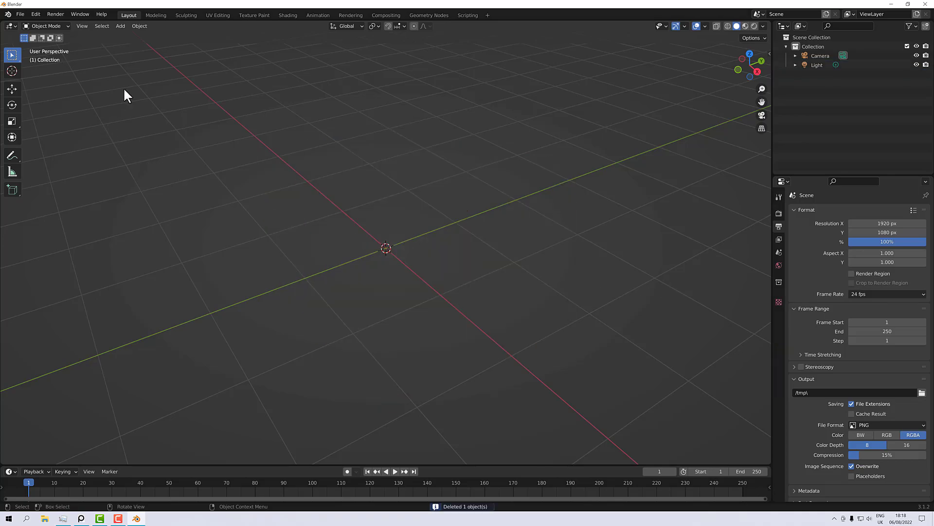
pyautogui.click(117, 26)
pyautogui.moveTo(117, 36)
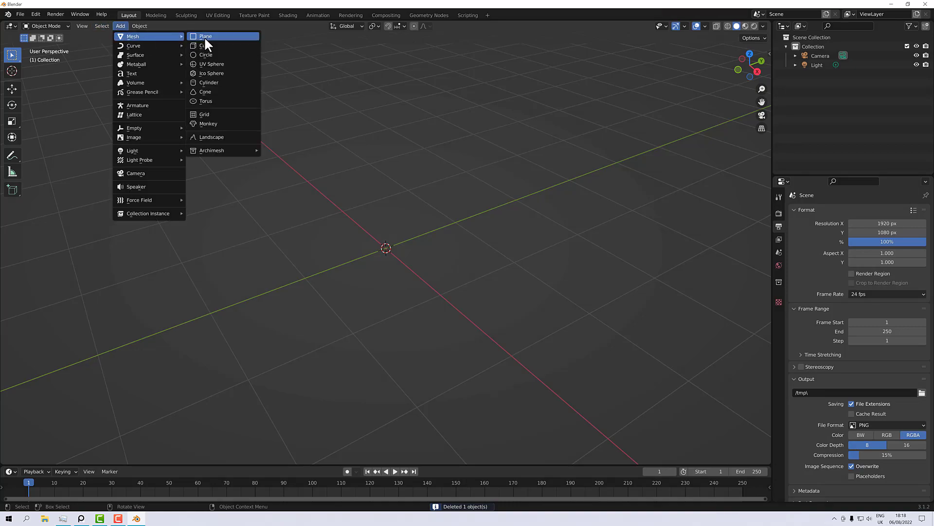
pyautogui.click(217, 82)
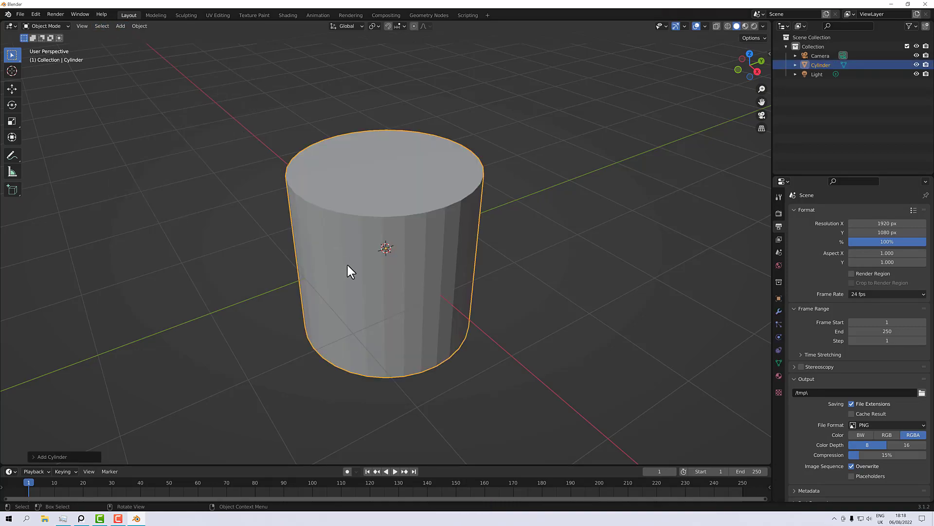
# Set the new cylinder's radius to 5.5 inches (0.14 m) and its depth to 15.25 inches (0.387 m).
pyautogui.click(58, 456)
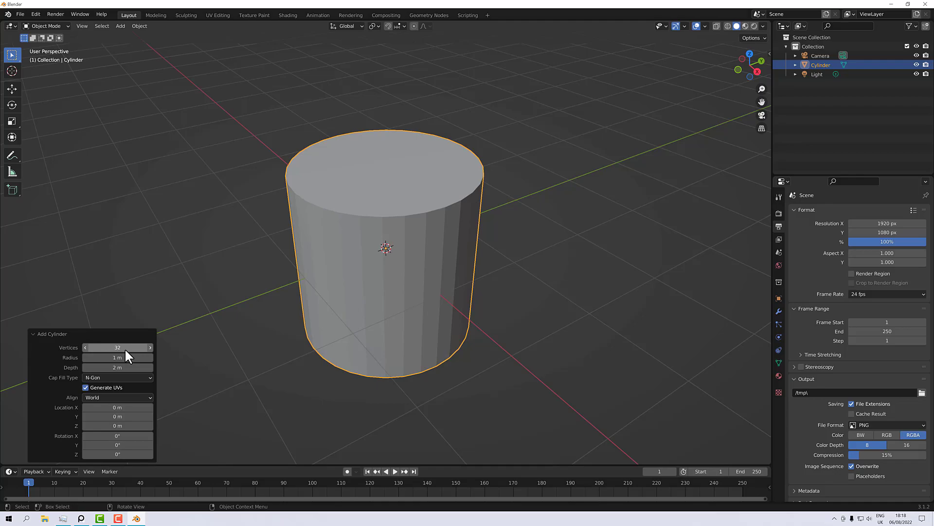
pyautogui.click(114, 358)
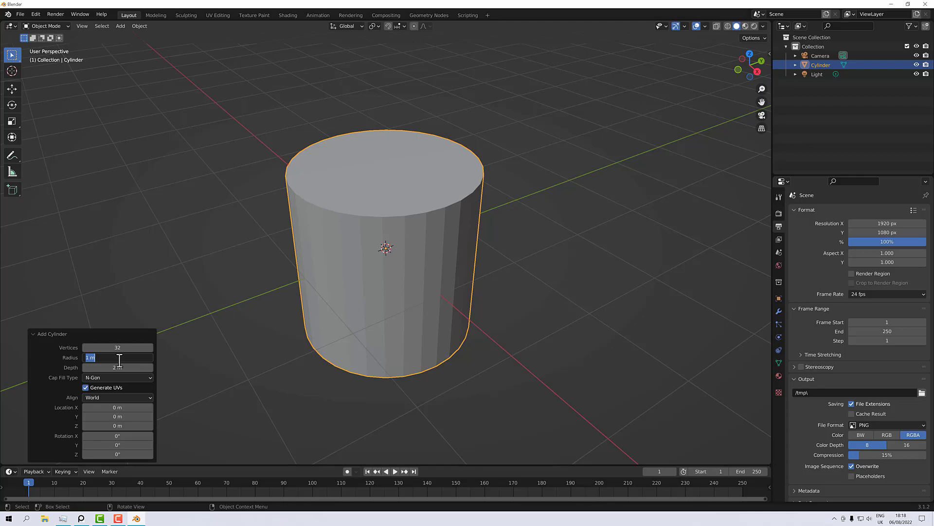
pyautogui.write('5.5*')
pyautogui.press('Return')
pyautogui.click(129, 368)
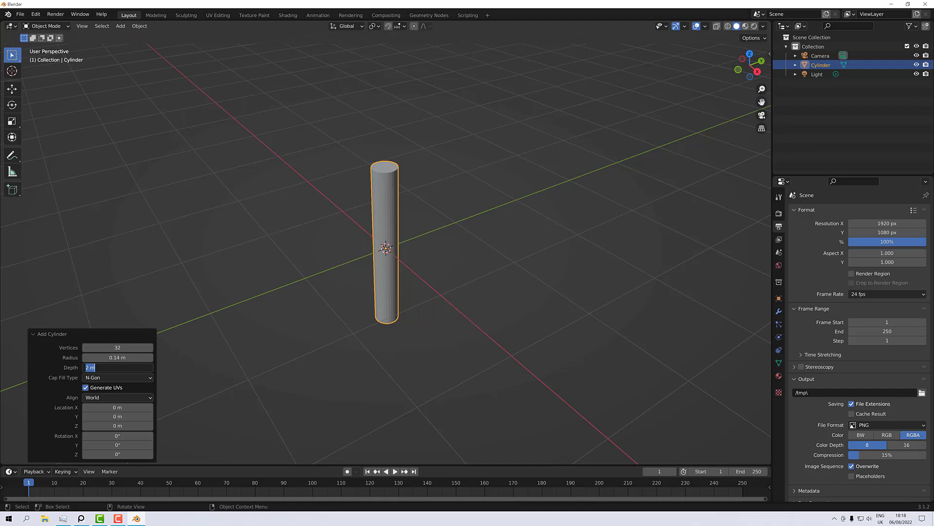
pyautogui.write('15.25')
pyautogui.press('Return')
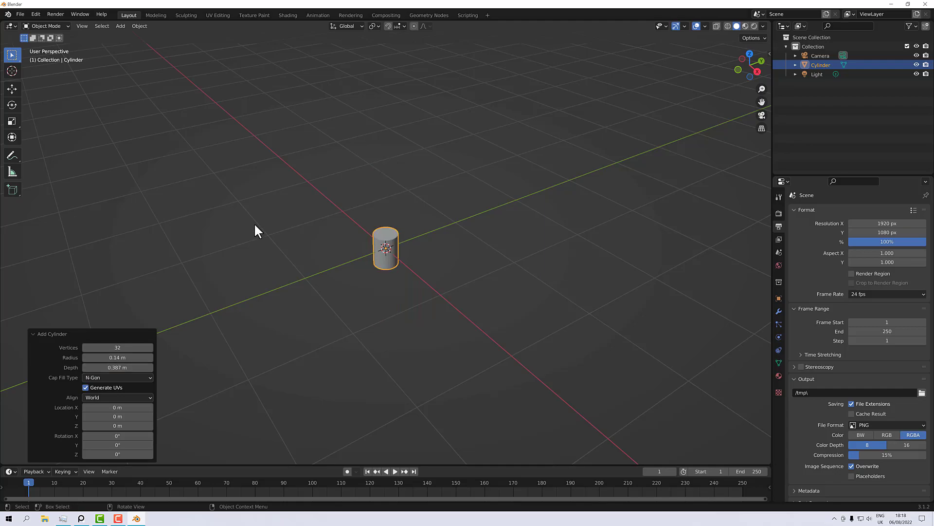
# Reduce the new cylinder's vertex count to 16.
pyautogui.scroll(10, 396, 239)
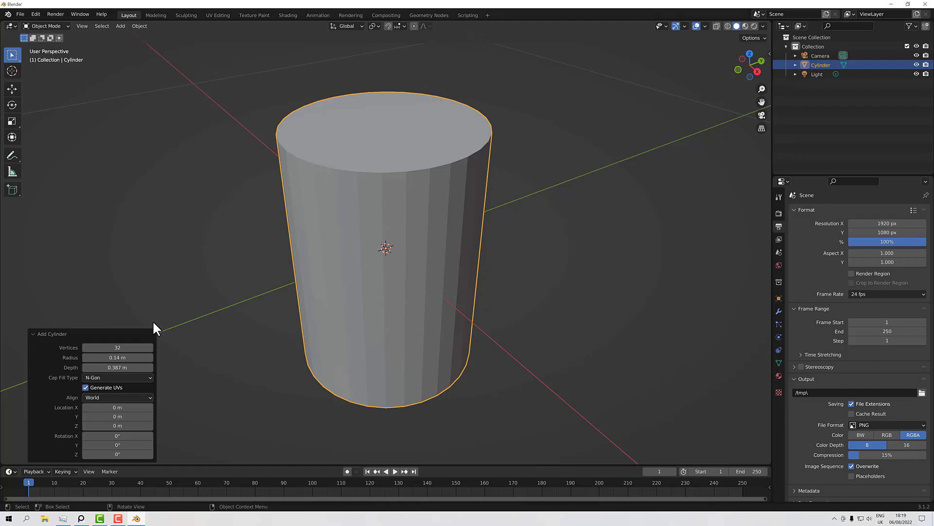
pyautogui.click(132, 346)
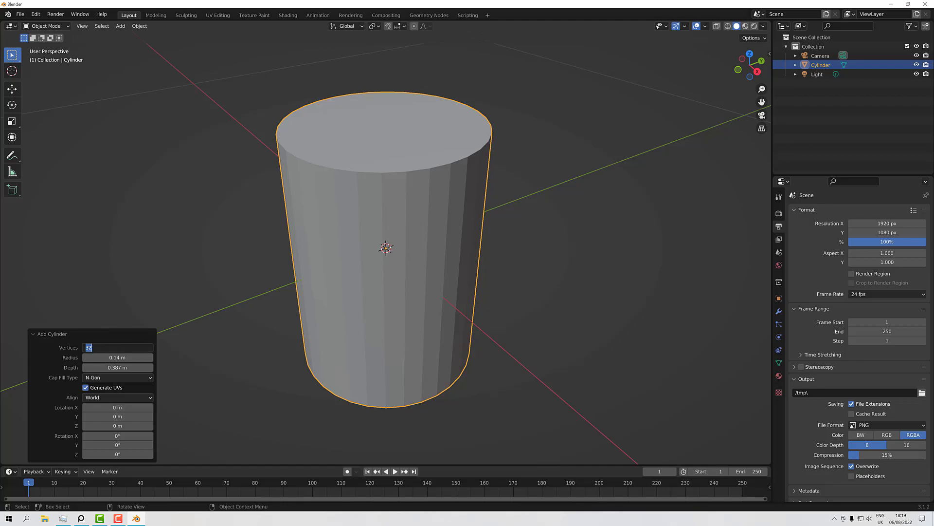
pyautogui.write('16')
pyautogui.press('Return')
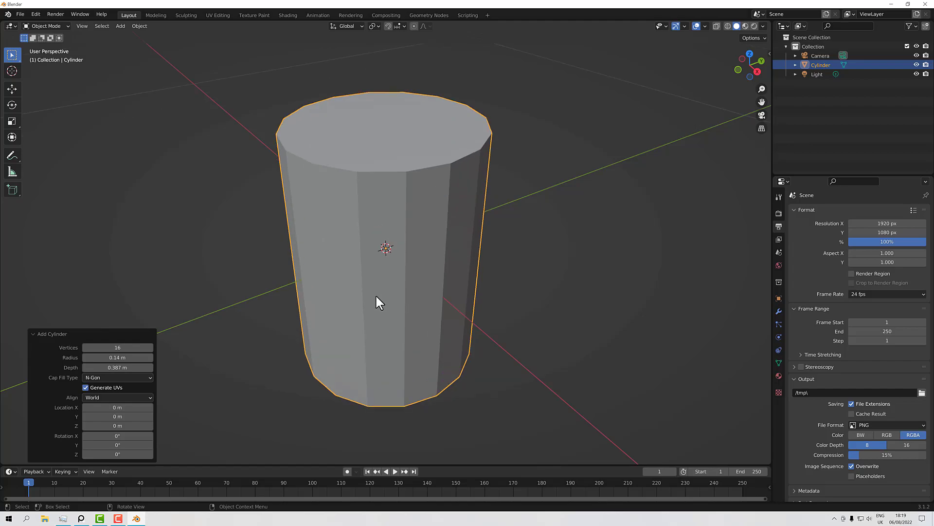
# In Edit Mode, add a single horizontal loop cut around the cylinder at mid-height with a slide factor of 0.
pyautogui.moveTo(405, 293)
pyautogui.mouseDown(button='middle')
pyautogui.moveTo(409, 269)
pyautogui.moveTo(431, 269)
pyautogui.moveTo(444, 256)
pyautogui.mouseUp(button='middle')
pyautogui.click(581, 184)
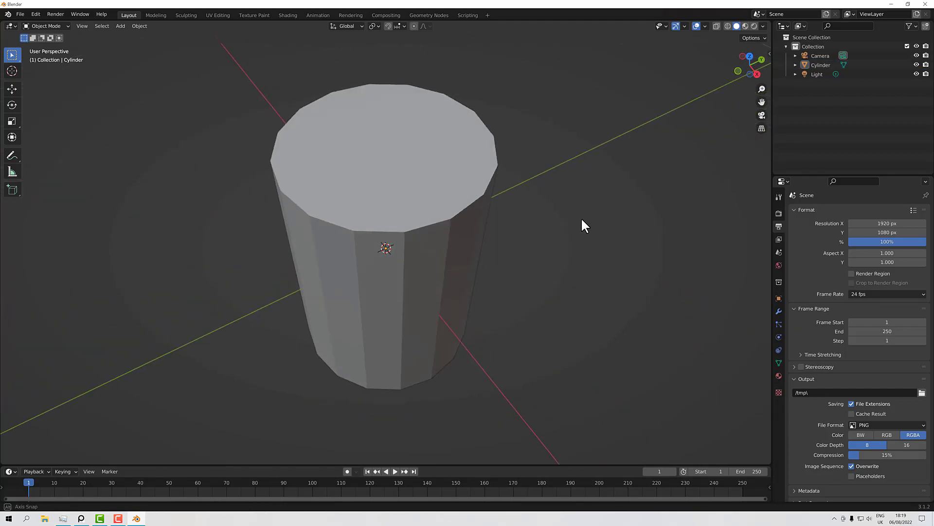
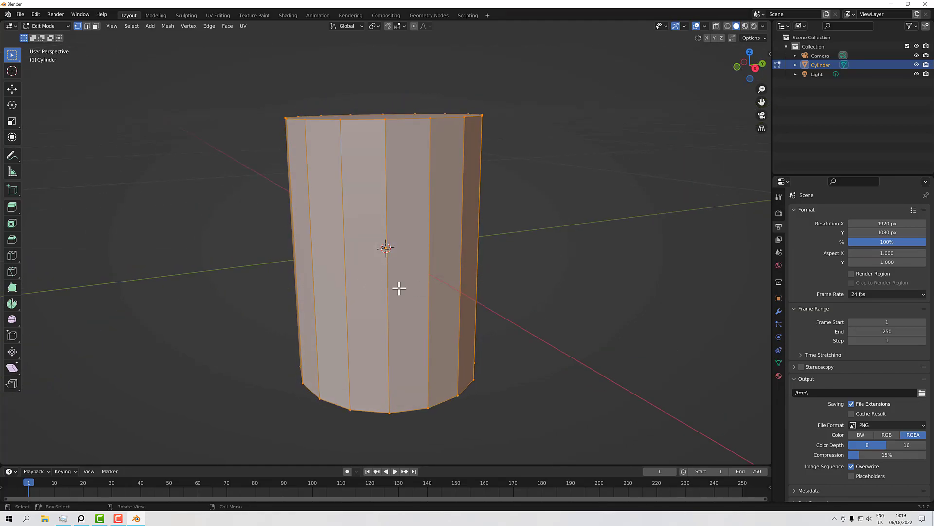
pyautogui.click(212, 270)
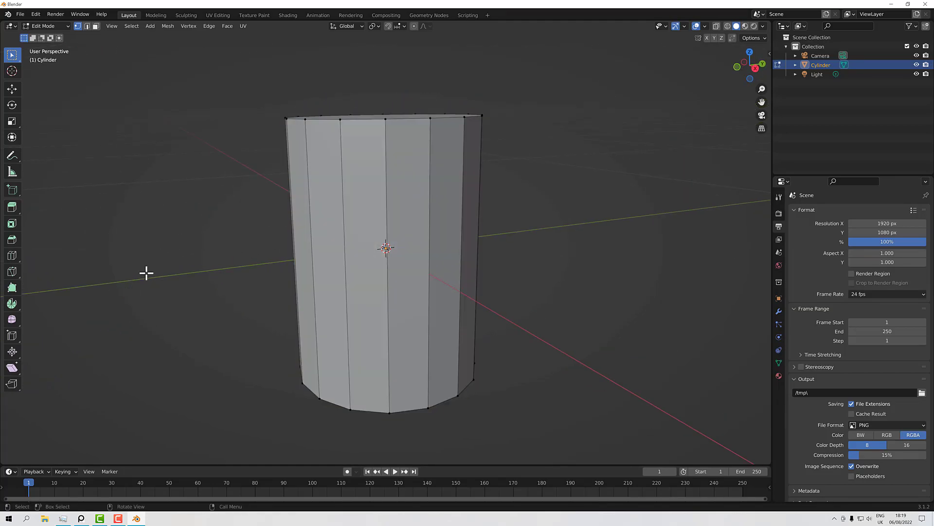
pyautogui.click(12, 255)
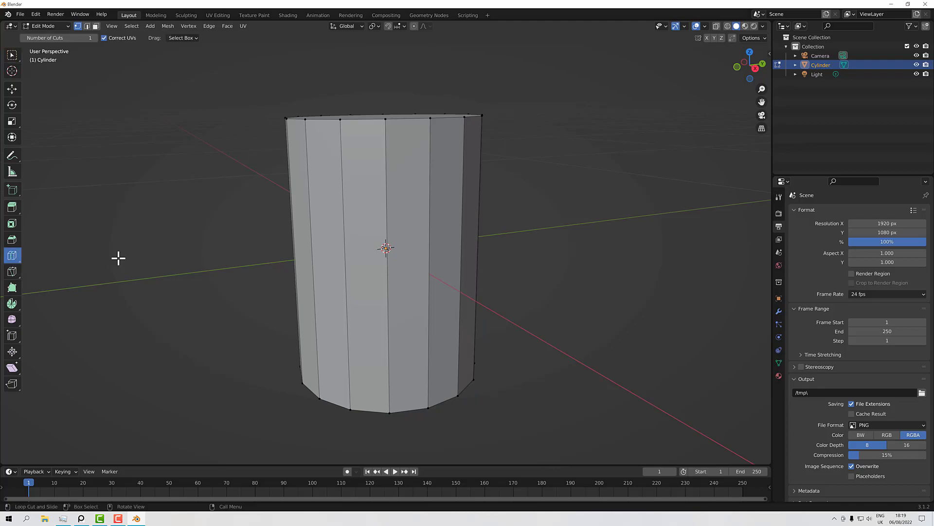
pyautogui.click(307, 262)
# Scale the middle edge loop outward uniformly by about 1.29 to give the cylinder a bulging waist.
pyautogui.moveTo(144, 276); pyautogui.dragTo(178, 303, button='middle')
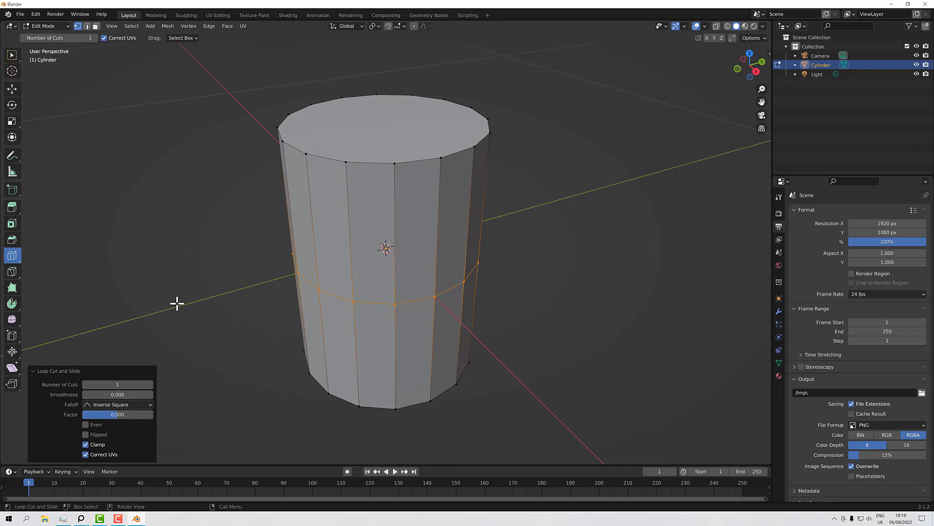
pyautogui.press('s')
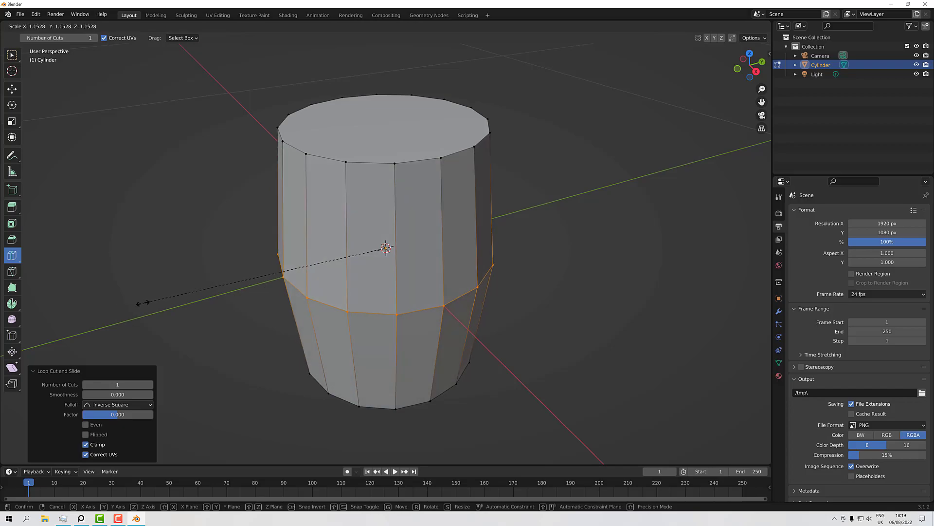
pyautogui.click(110, 311)
# Bevel the widened middle edge loop by about 0.12 m with 4 segments to round the barrel's side.
pyautogui.moveTo(175, 309); pyautogui.dragTo(161, 275, button='middle')
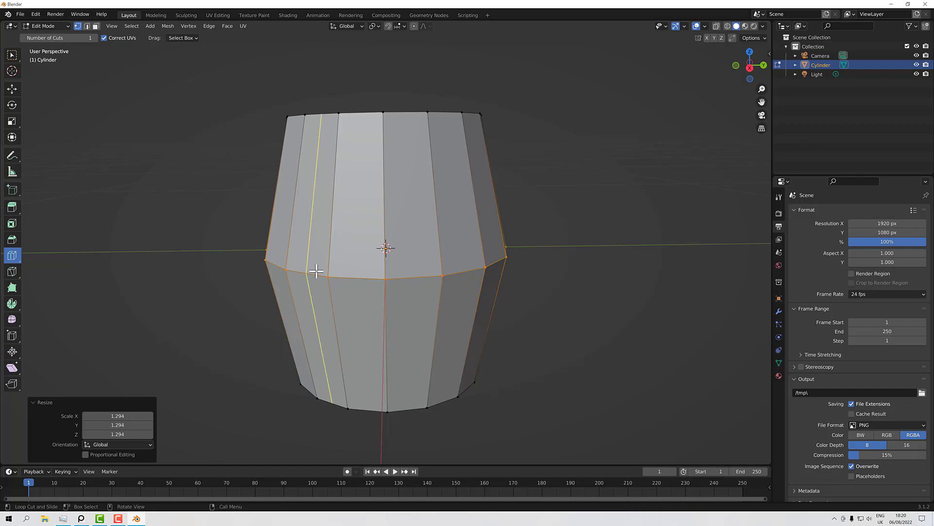
pyautogui.click(87, 27)
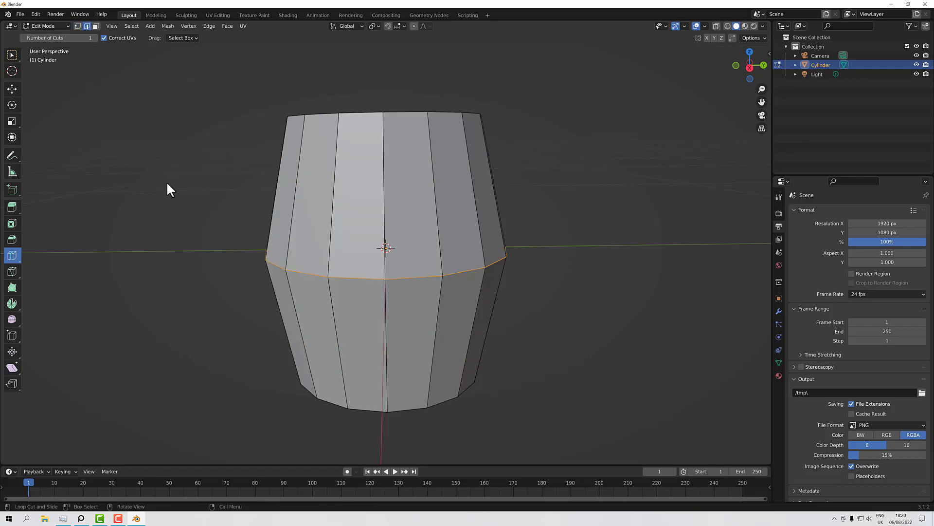
pyautogui.click(9, 53)
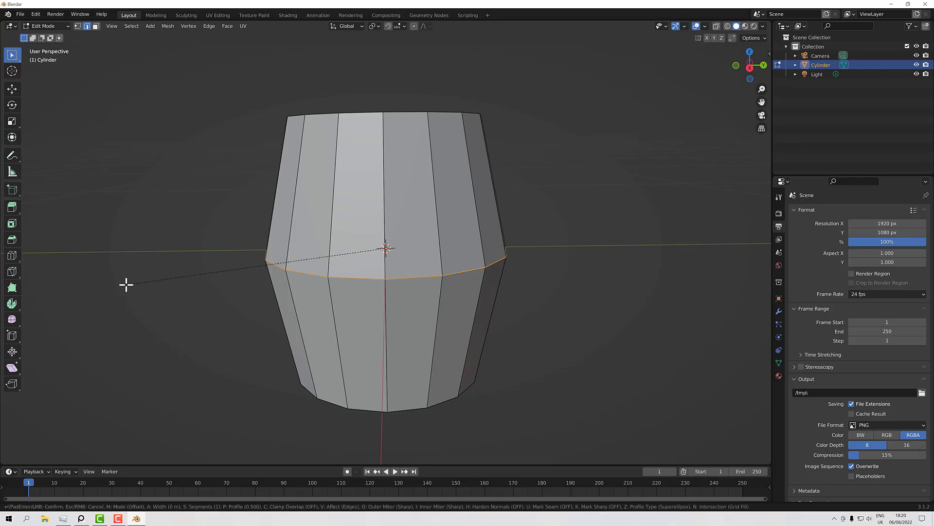
pyautogui.hotkey('ctrl', 'b')
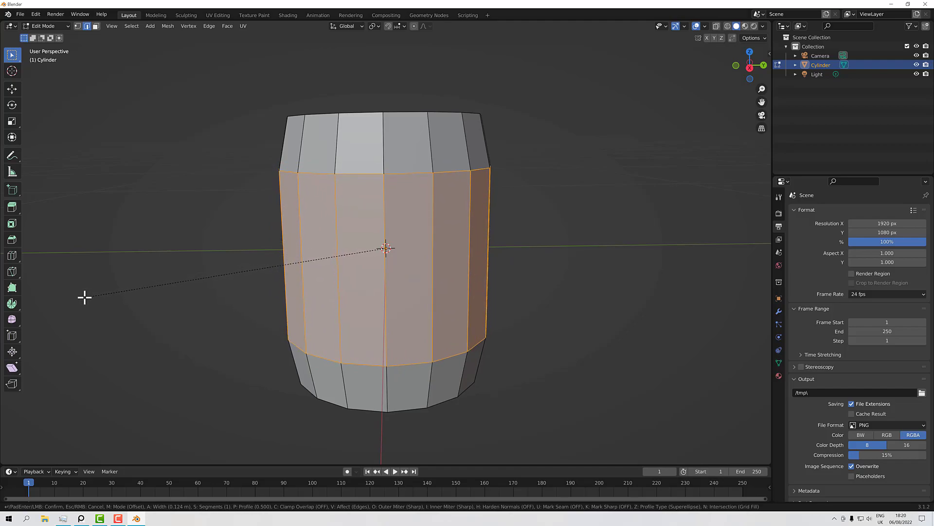
pyautogui.click(87, 297)
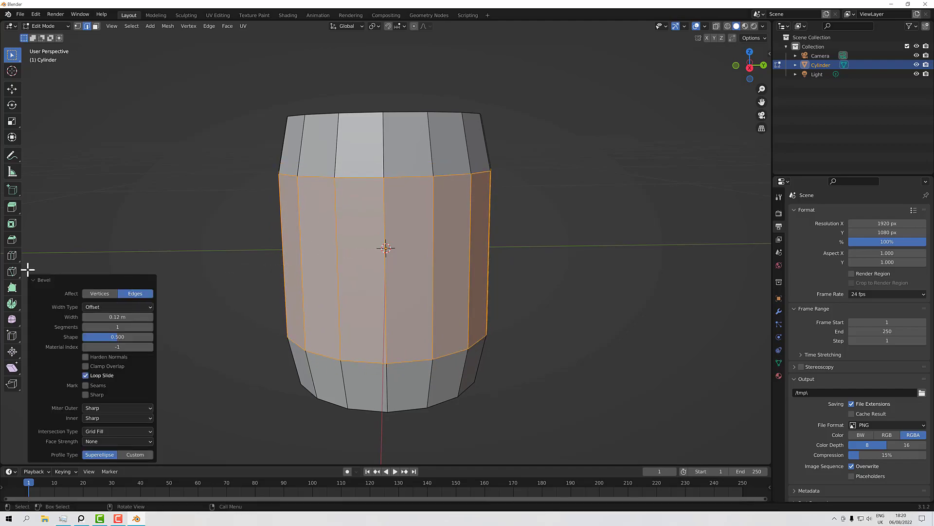
pyautogui.click(133, 326)
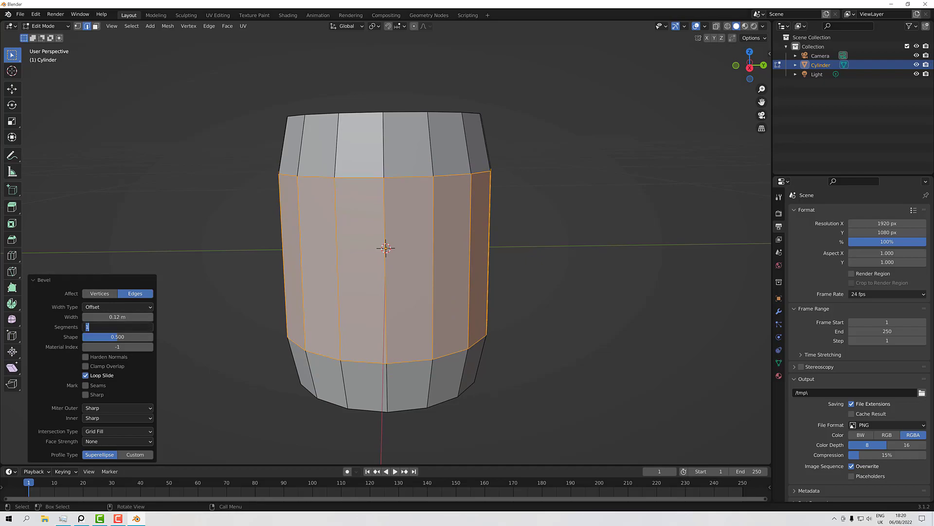
pyautogui.write('4')
pyautogui.press('Return')
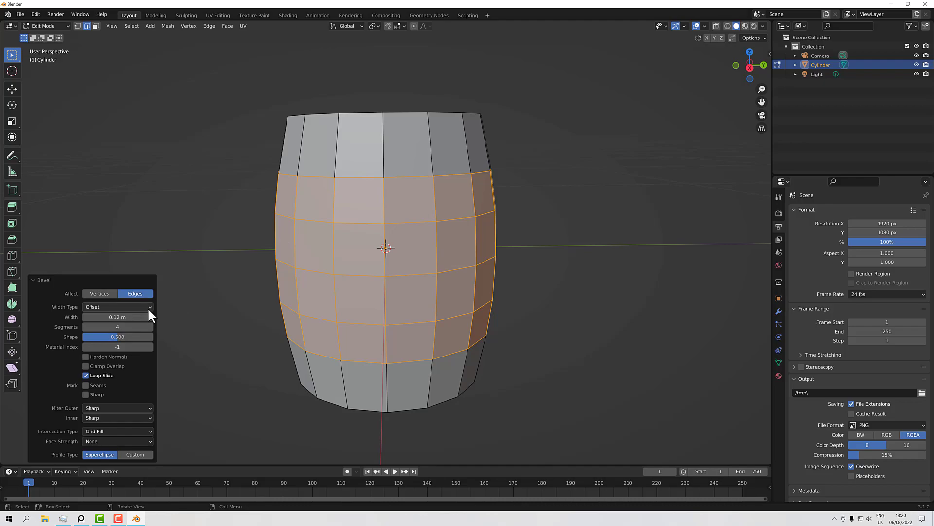
# Adjust the bevel width to 0.14 m and deselect the beveled faces.
pyautogui.moveTo(151, 317); pyautogui.dragTo(162, 317)
pyautogui.moveTo(268, 311)
pyautogui.mouseDown(button='middle')
pyautogui.moveTo(220, 247)
pyautogui.moveTo(281, 313)
pyautogui.mouseUp(button='middle')
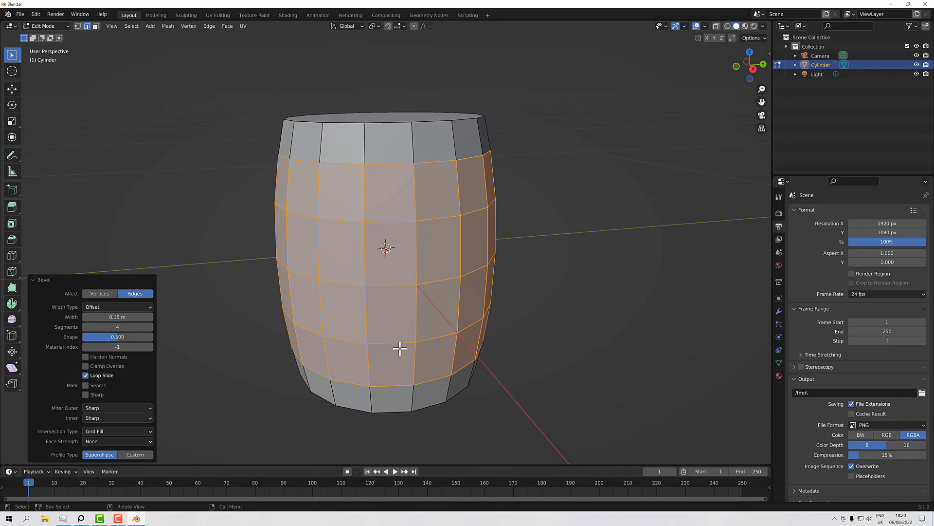
pyautogui.moveTo(564, 385); pyautogui.dragTo(513, 378, button='middle')
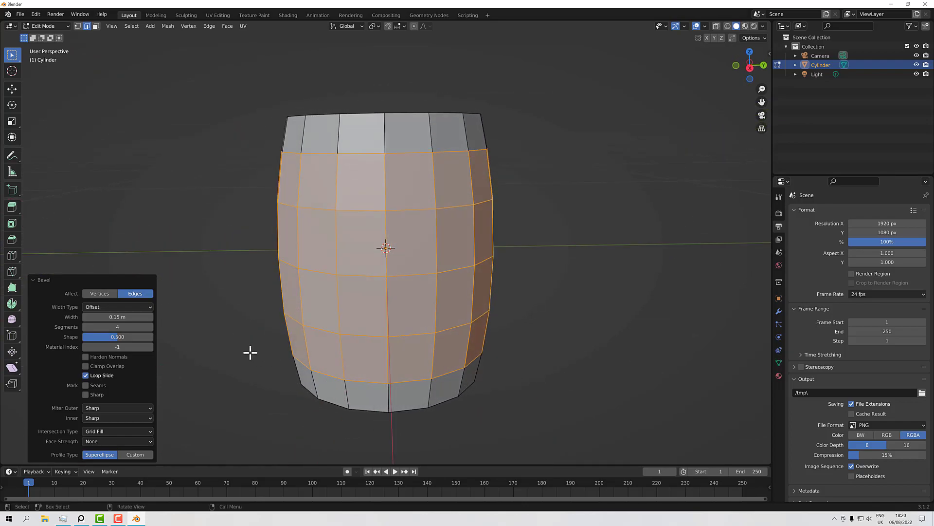
pyautogui.click(85, 316)
pyautogui.moveTo(261, 297); pyautogui.dragTo(187, 271, button='middle')
pyautogui.keyDown('alt'); pyautogui.moveTo(357, 265); pyautogui.dragTo(431, 284, button='middle'); pyautogui.keyUp('alt')
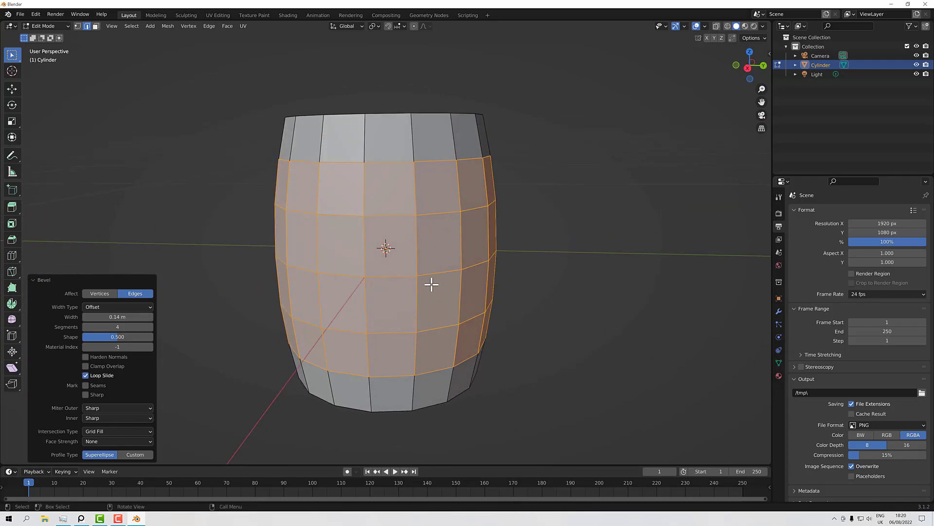
pyautogui.moveTo(404, 225); pyautogui.dragTo(521, 223, button='middle')
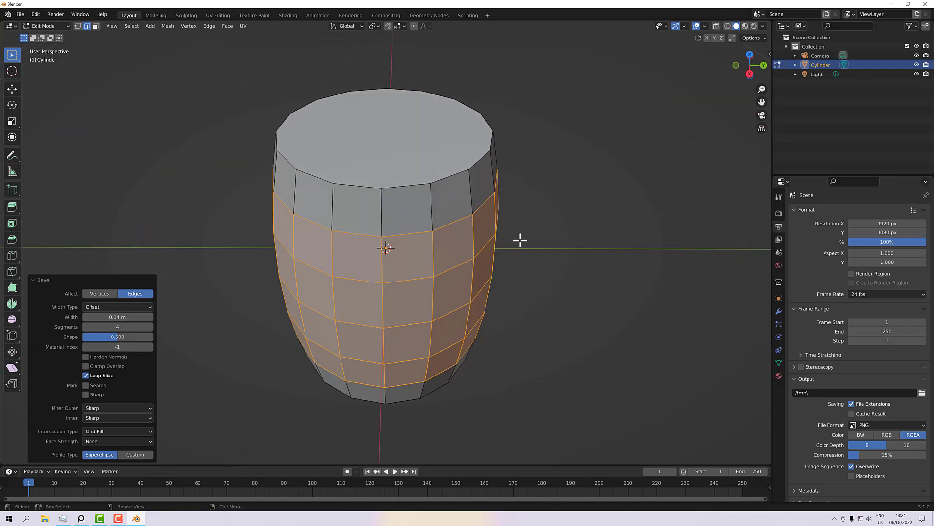
pyautogui.click(620, 263)
# Inset the barrel's top and bottom end faces together with a thickness of about 0.0107 m.
pyautogui.moveTo(620, 263); pyautogui.dragTo(540, 267, button='middle')
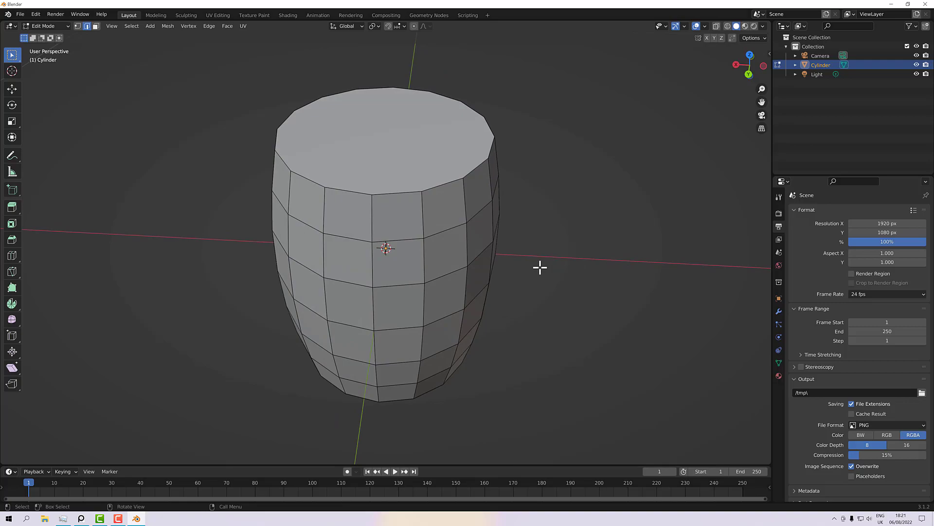
pyautogui.moveTo(540, 280); pyautogui.dragTo(569, 249, button='middle')
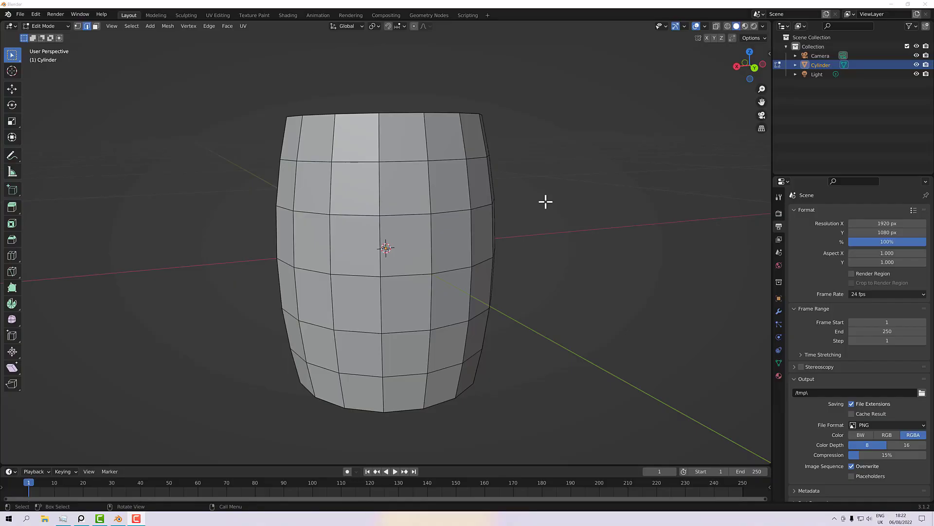
pyautogui.moveTo(544, 200); pyautogui.dragTo(568, 215, button='middle')
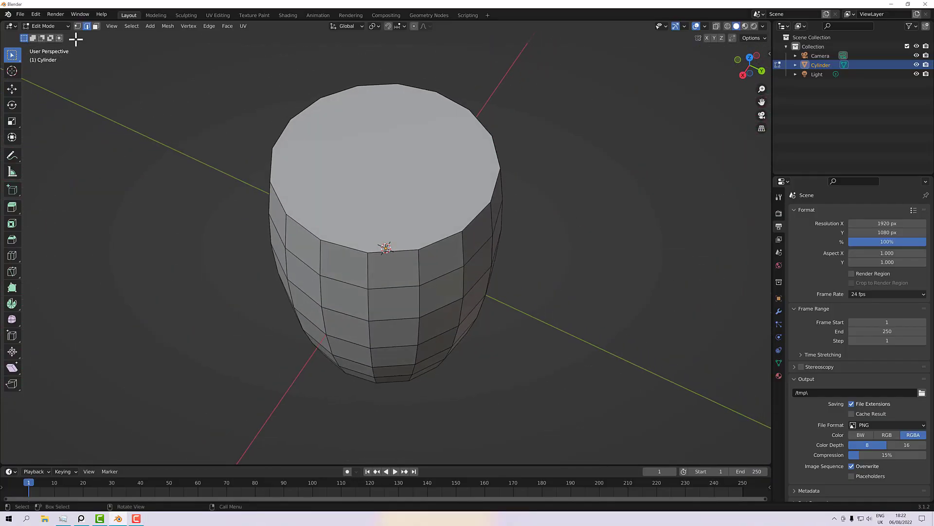
pyautogui.click(96, 25)
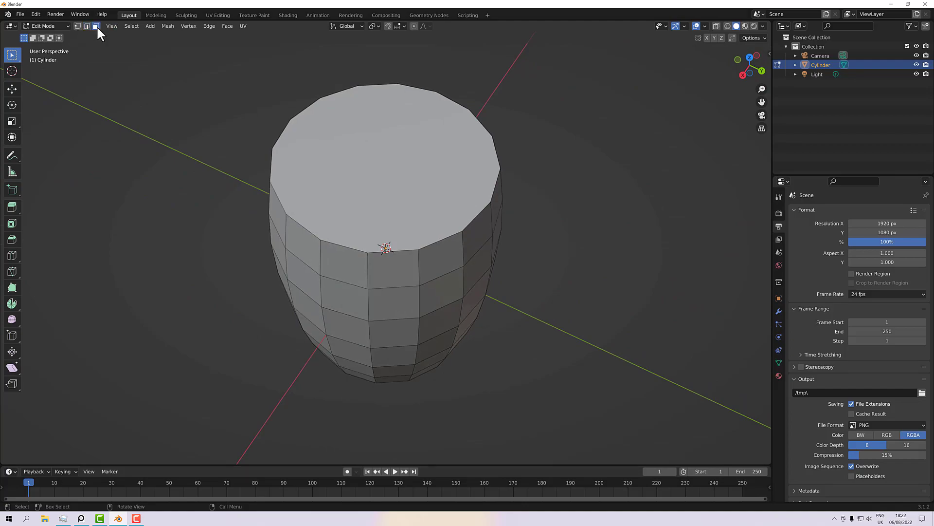
pyautogui.click(360, 140)
pyautogui.moveTo(557, 250); pyautogui.dragTo(414, 219, button='middle')
pyautogui.keyDown('shift'); pyautogui.click(413, 218); pyautogui.keyUp('shift')
pyautogui.moveTo(647, 158); pyautogui.dragTo(641, 232, button='middle')
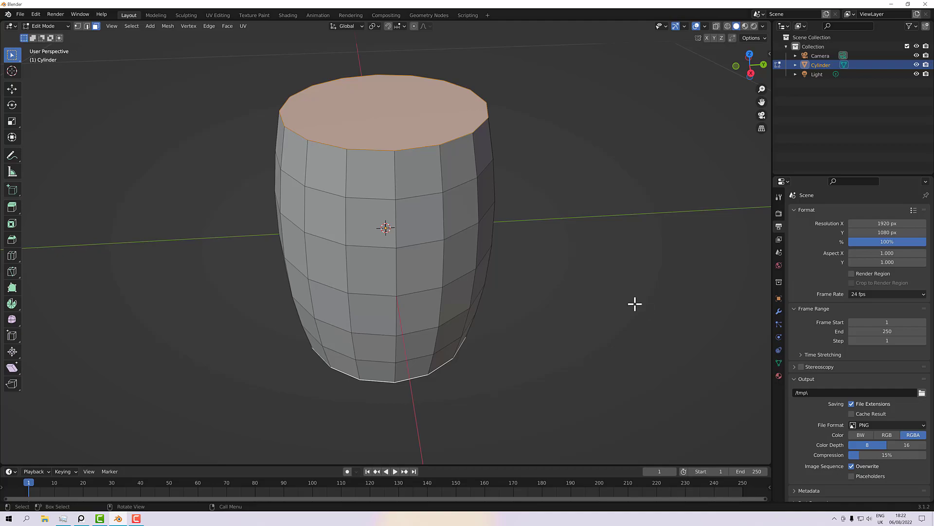
pyautogui.press('i')
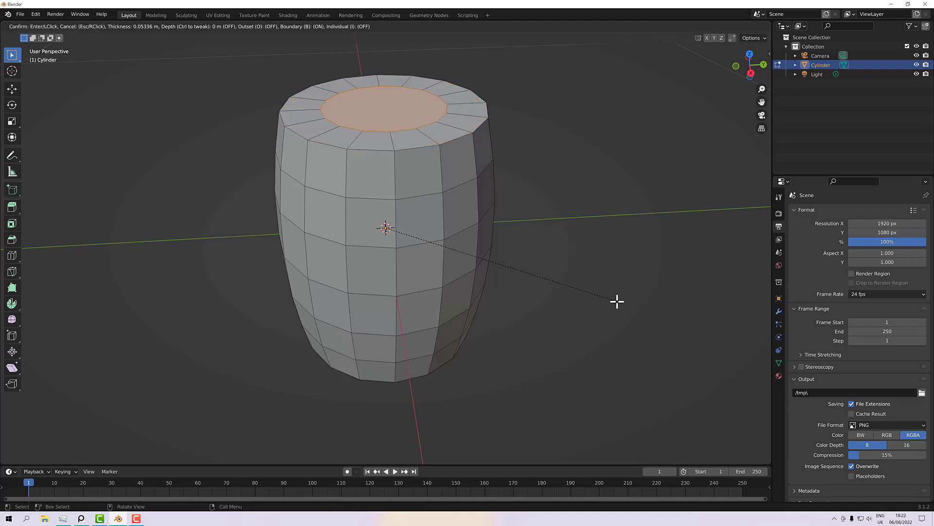
pyautogui.click(632, 299)
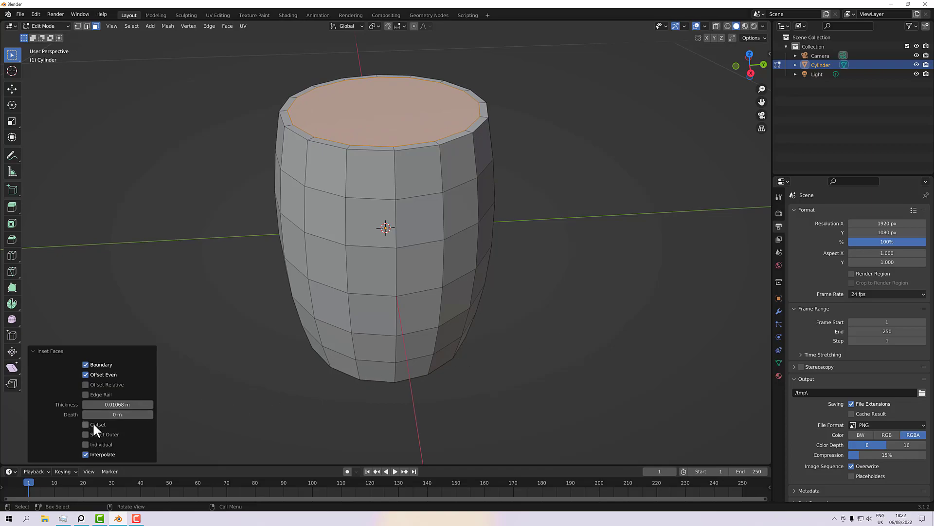
# Activate the Extrude Along Normals tool for the inset end faces of the barrel.
pyautogui.moveTo(582, 276); pyautogui.dragTo(549, 301, button='middle')
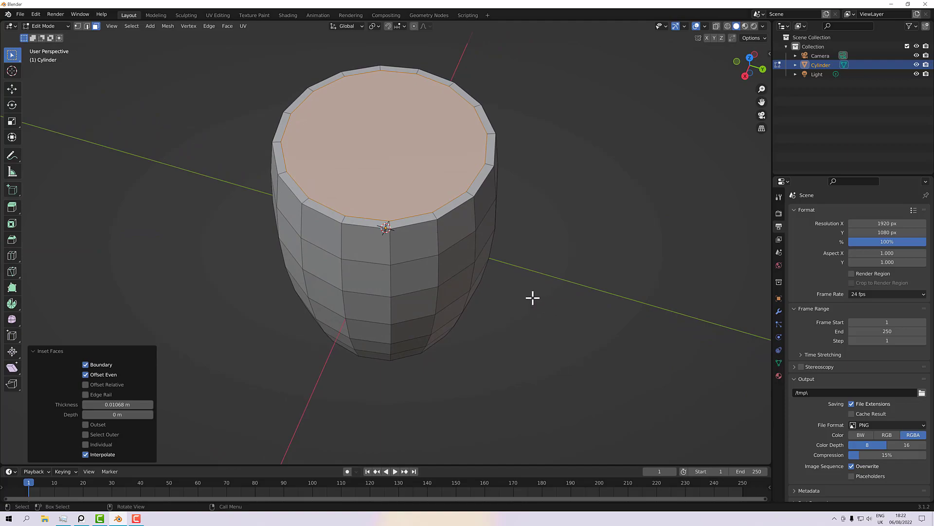
pyautogui.click(11, 209)
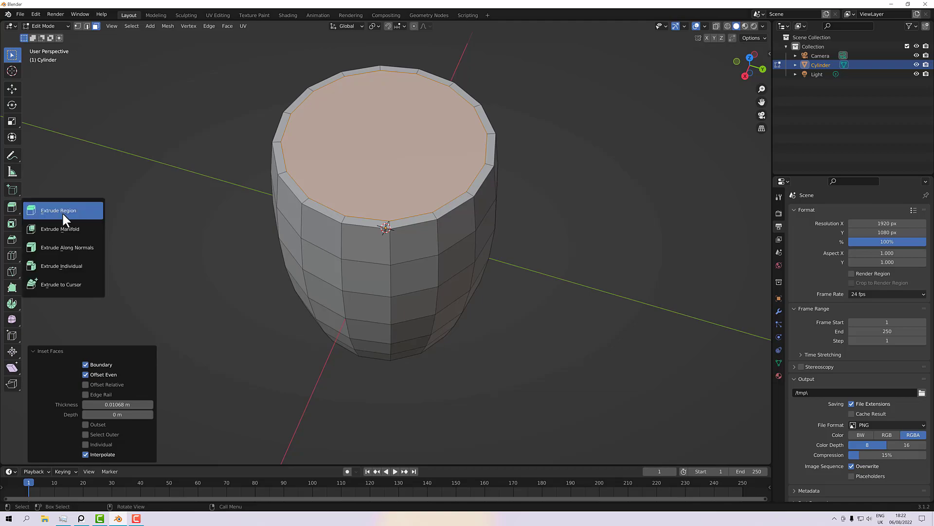
pyautogui.click(68, 248)
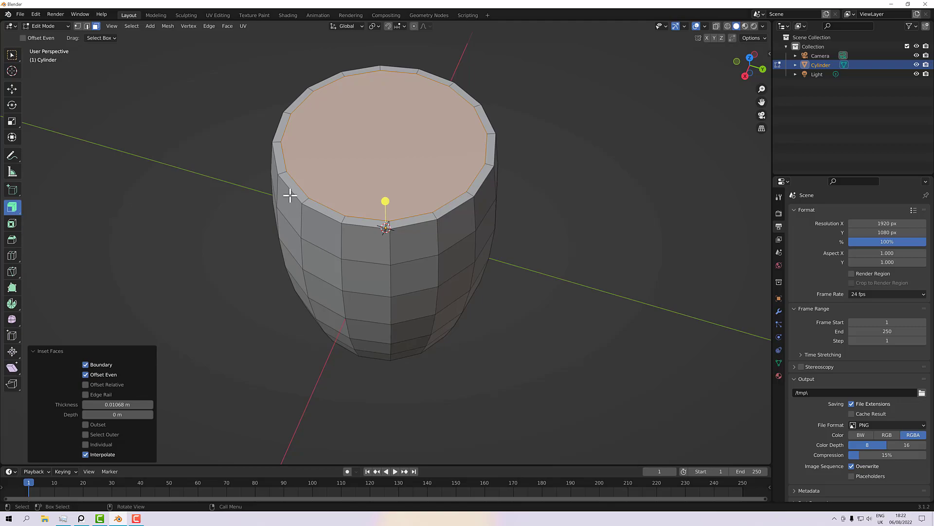
pyautogui.moveTo(388, 230); pyautogui.dragTo(390, 160, button='middle')
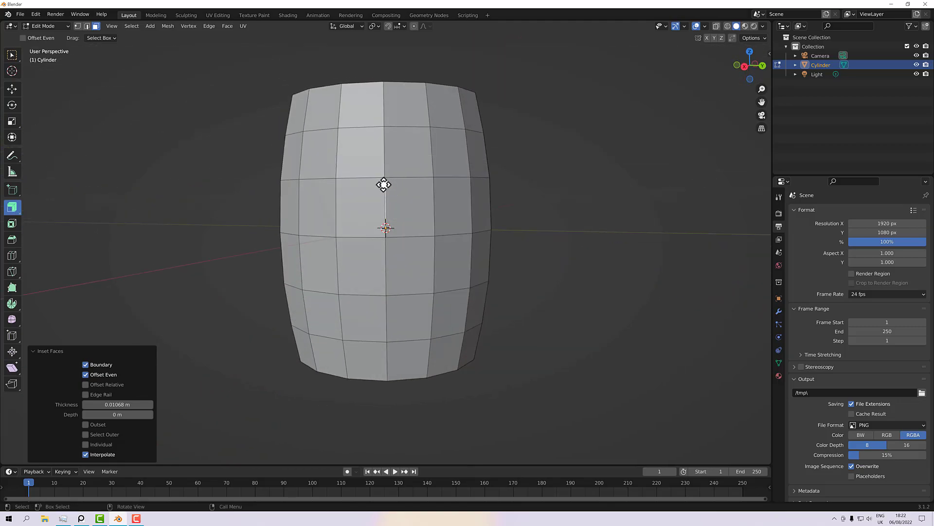
pyautogui.moveTo(448, 188); pyautogui.dragTo(363, 209, button='middle')
pyautogui.moveTo(385, 192); pyautogui.dragTo(393, 194)
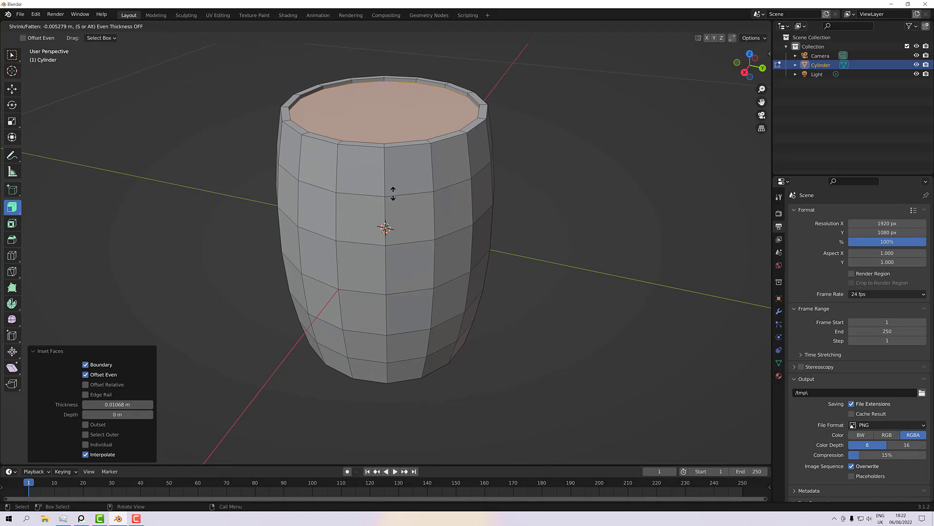
pyautogui.rightClick(393, 194)
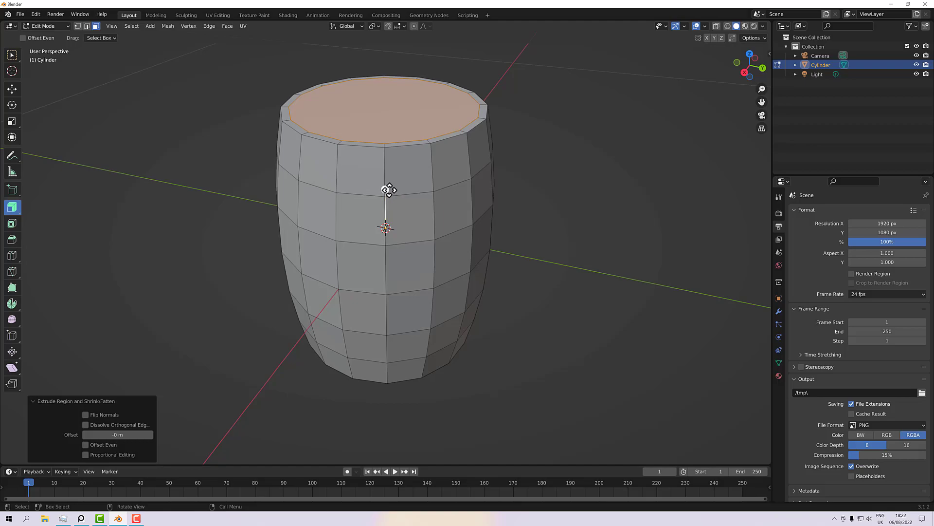
pyautogui.hotkey('ctrl', 'z')
pyautogui.hotkey('ctrl', 'z')
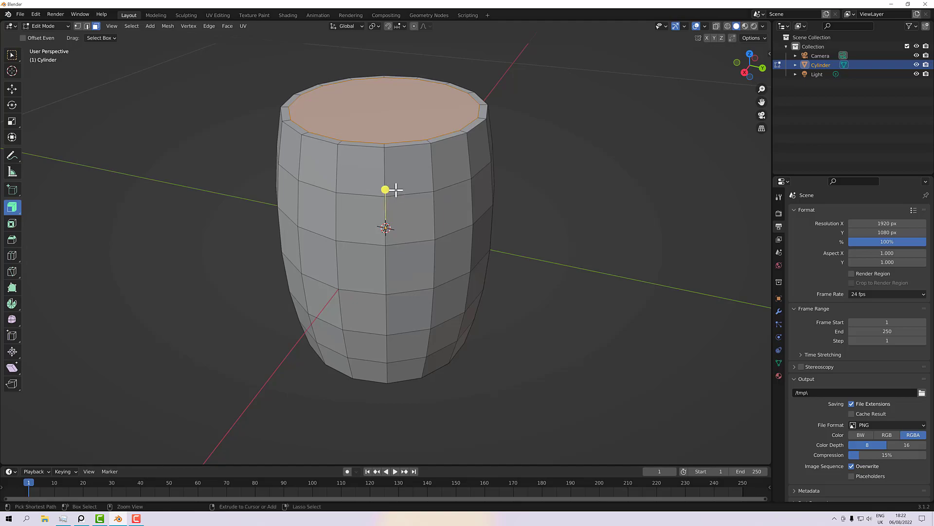
pyautogui.moveTo(428, 194); pyautogui.dragTo(434, 209, button='middle')
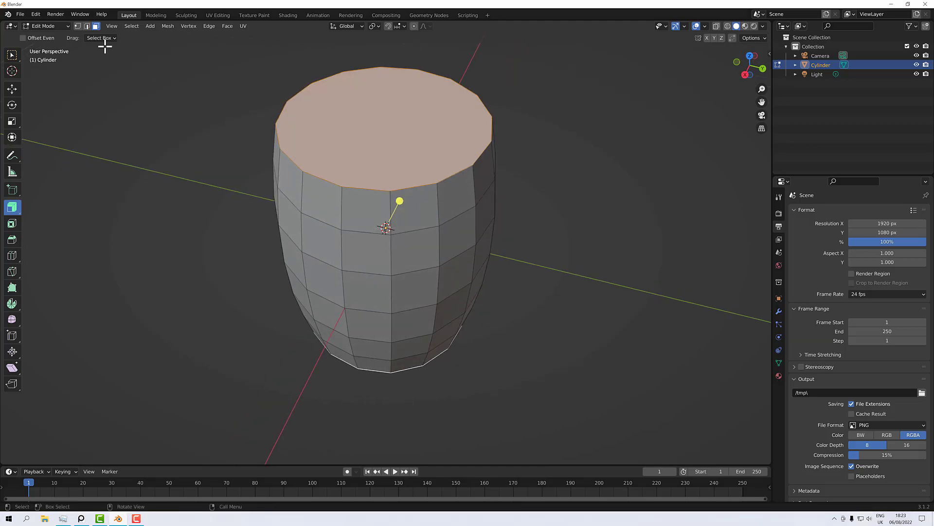
pyautogui.click(34, 14)
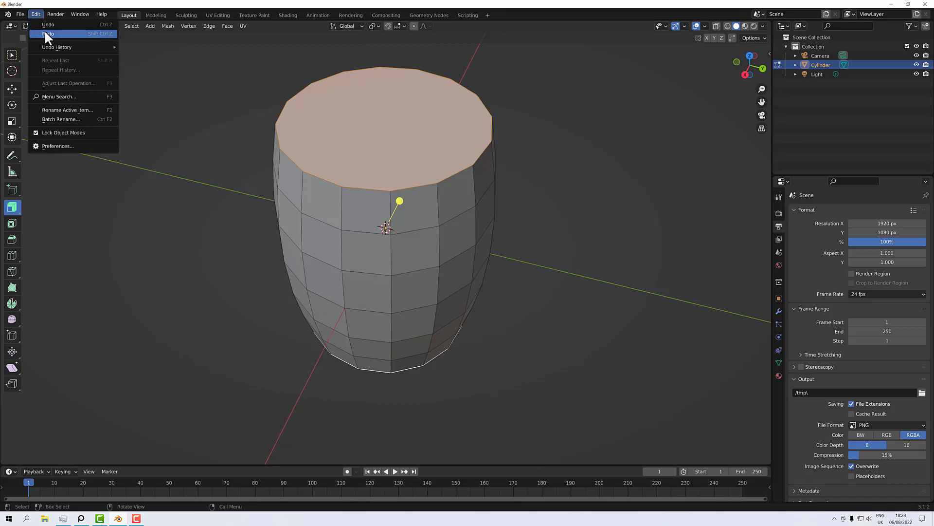
pyautogui.click(46, 34)
# Extrude both inset end faces inward along their normals by about 0.0113 m, deselect them and return to the Select Box tool.
pyautogui.moveTo(221, 211); pyautogui.dragTo(384, 194, button='middle')
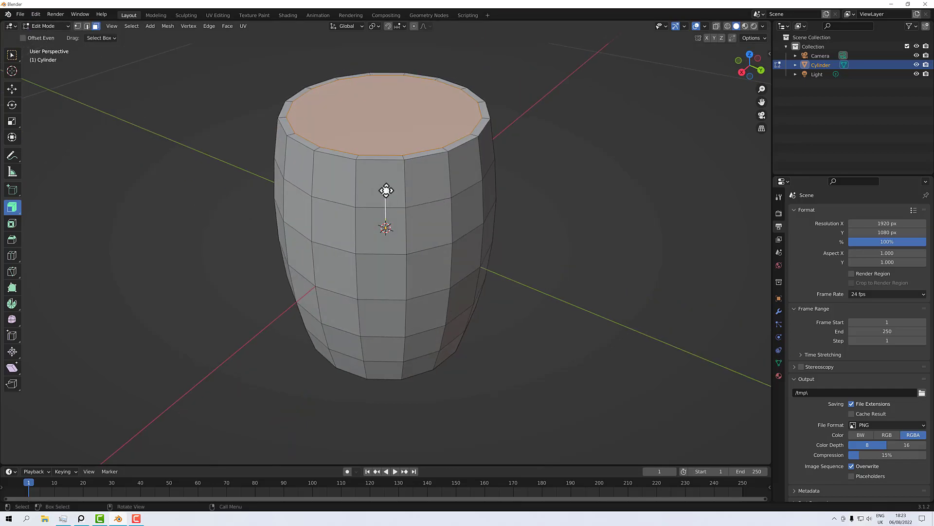
pyautogui.hotkey('alt', 's')
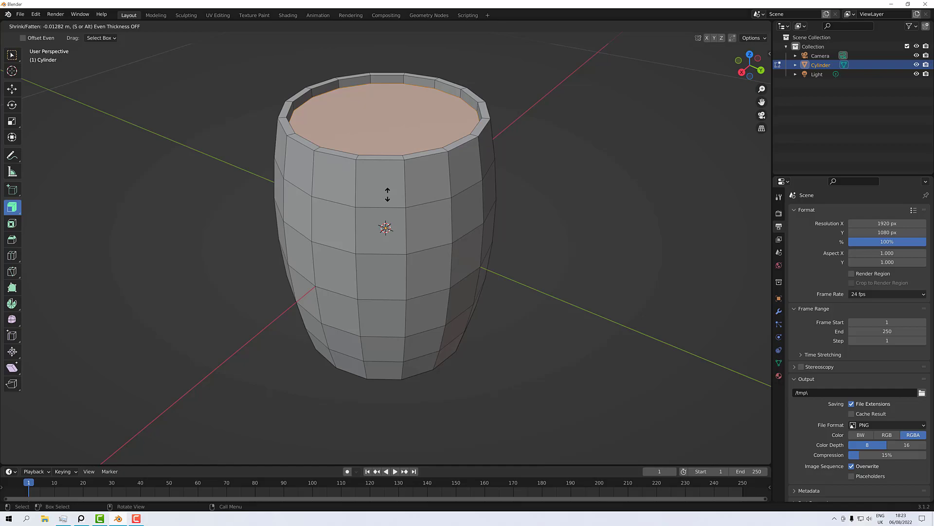
pyautogui.click(388, 194)
pyautogui.hotkey('ctrl', 'z')
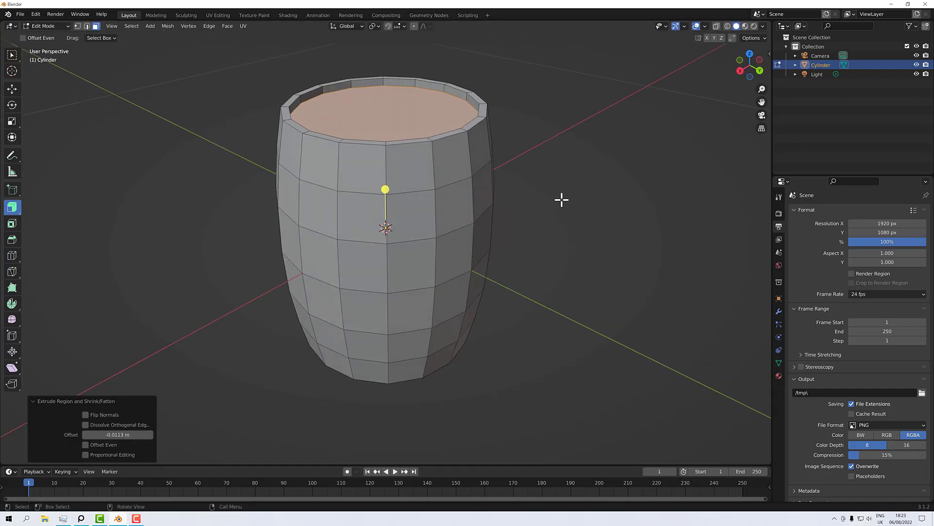
pyautogui.hotkey('ctrl', 'z')
pyautogui.moveTo(613, 199); pyautogui.dragTo(613, 234, button='middle')
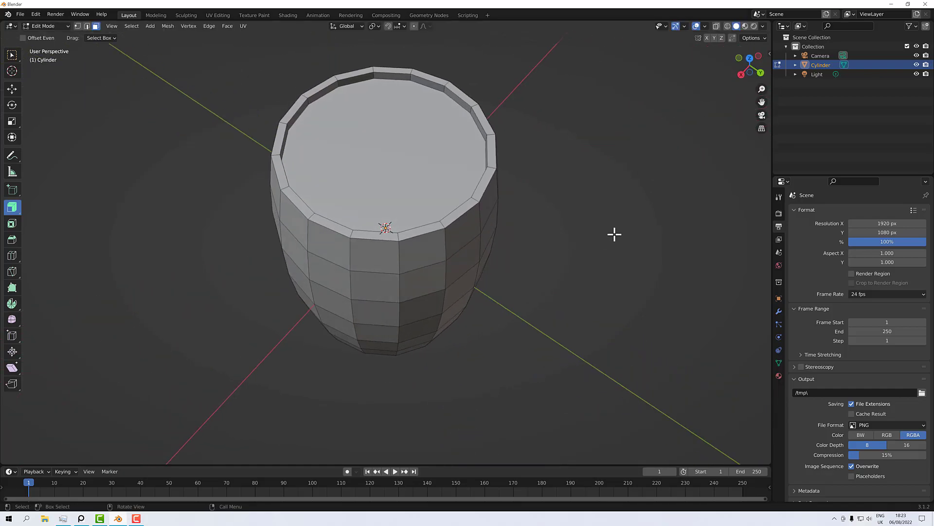
pyautogui.click(15, 55)
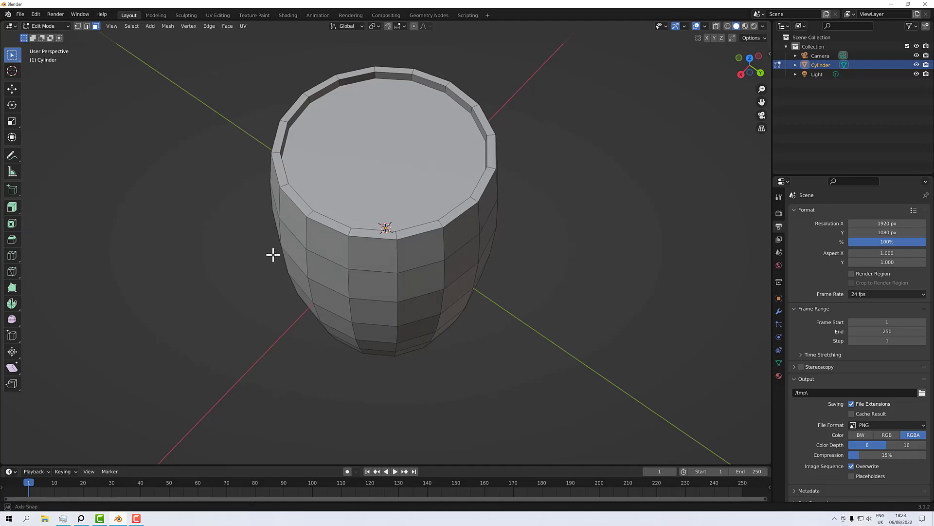
# Select the recessed top and bottom end faces and inset them together down to a small face in the middle of each.
pyautogui.moveTo(279, 258); pyautogui.dragTo(246, 242, button='middle')
pyautogui.moveTo(330, 273); pyautogui.dragTo(278, 263, button='middle')
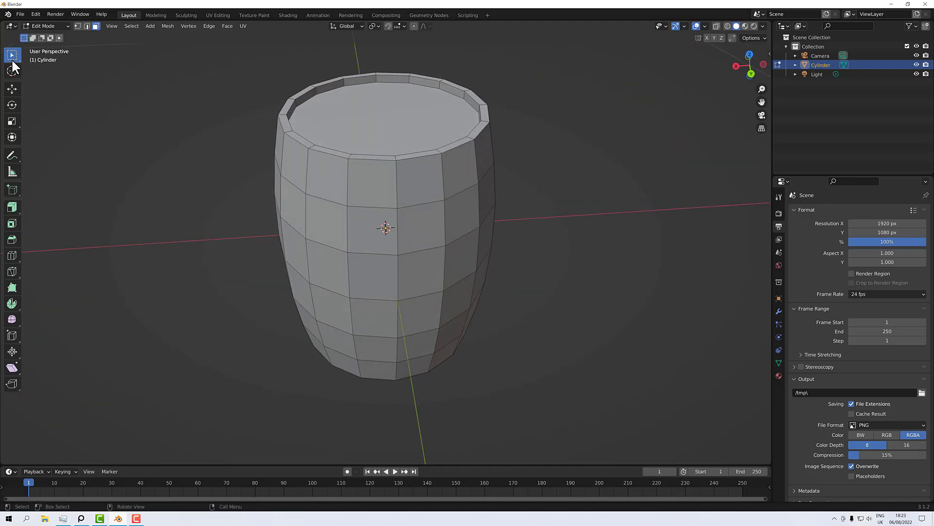
pyautogui.moveTo(291, 194); pyautogui.dragTo(416, 230, button='middle')
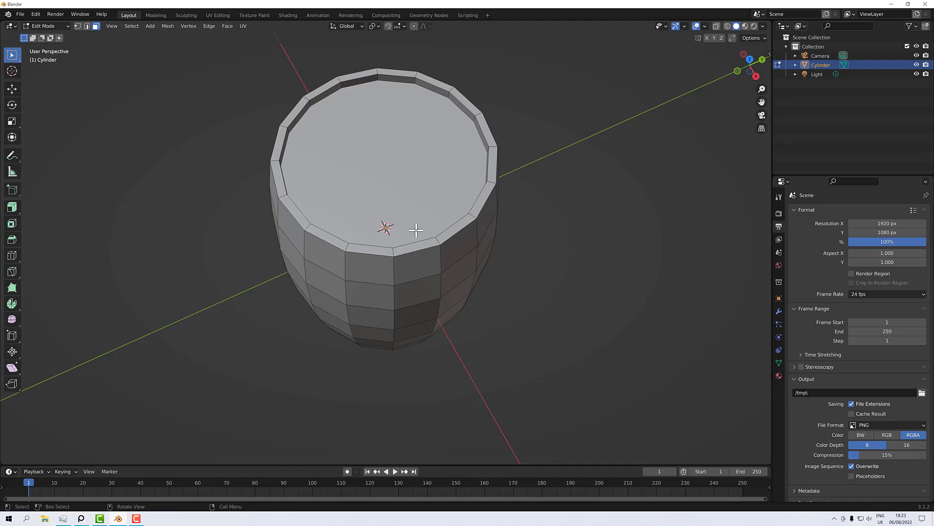
pyautogui.moveTo(634, 323); pyautogui.dragTo(574, 281, button='middle')
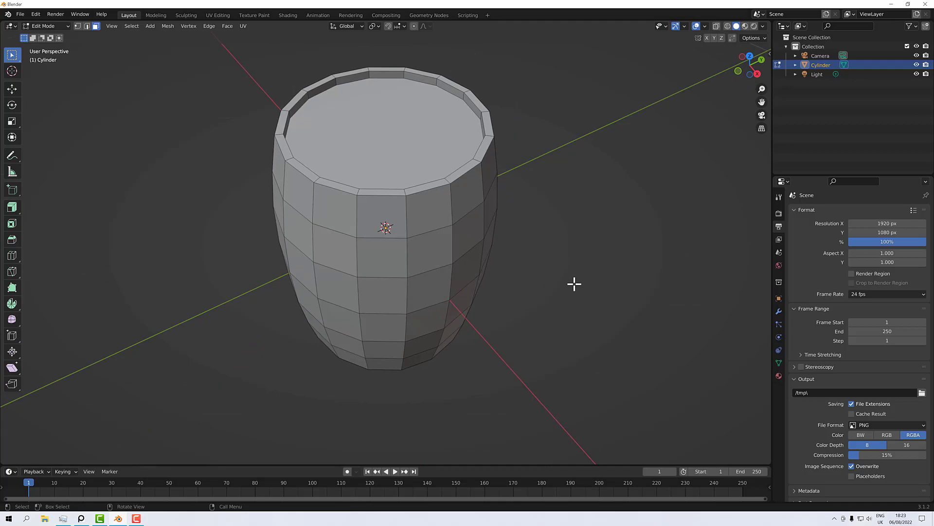
pyautogui.click(390, 131)
pyautogui.moveTo(471, 242); pyautogui.dragTo(521, 162, button='middle')
pyautogui.keyDown('shift'); pyautogui.click(396, 381); pyautogui.keyUp('shift')
pyautogui.moveTo(673, 221); pyautogui.dragTo(650, 331, button='middle')
pyautogui.scroll(-2, 650, 331)
pyautogui.press('i')
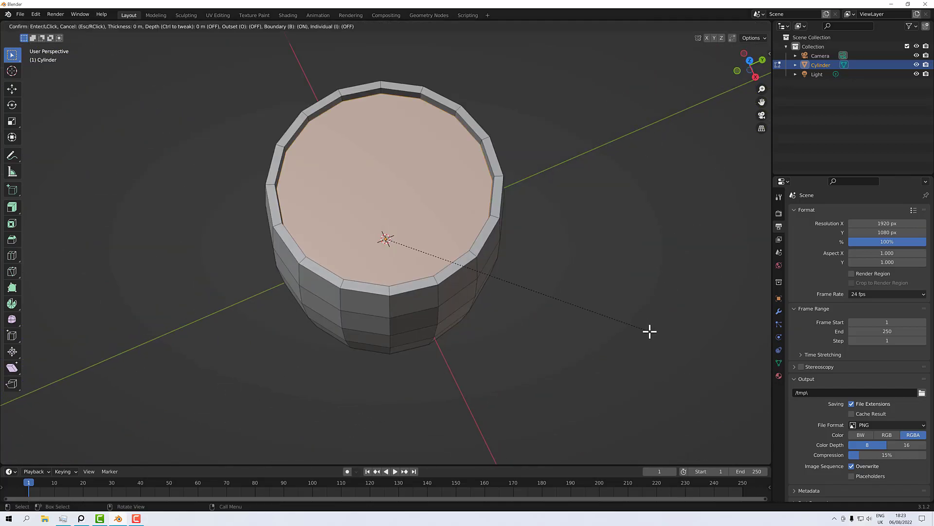
pyautogui.click(618, 316)
# Select the small middle face on the barrel's top and merge it at center.
pyautogui.moveTo(618, 316); pyautogui.dragTo(649, 250, button='middle')
pyautogui.click(389, 207)
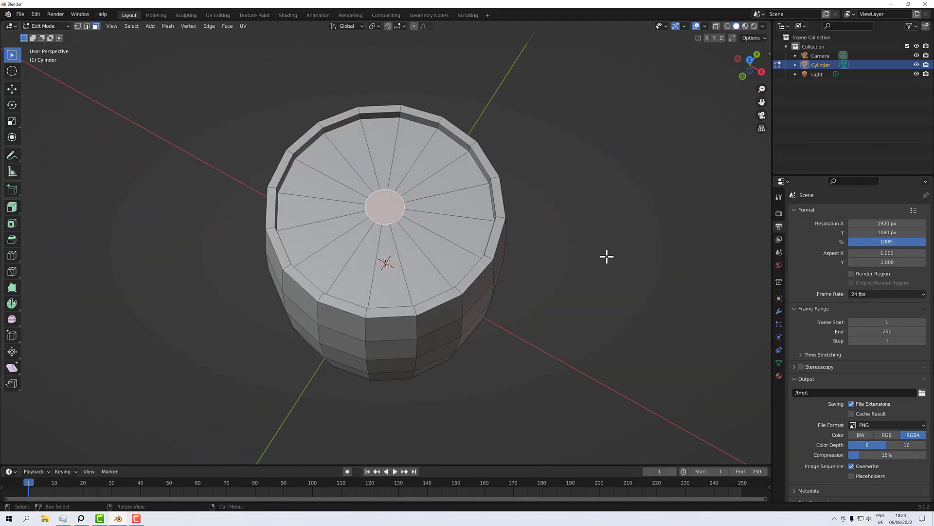
pyautogui.press(',')
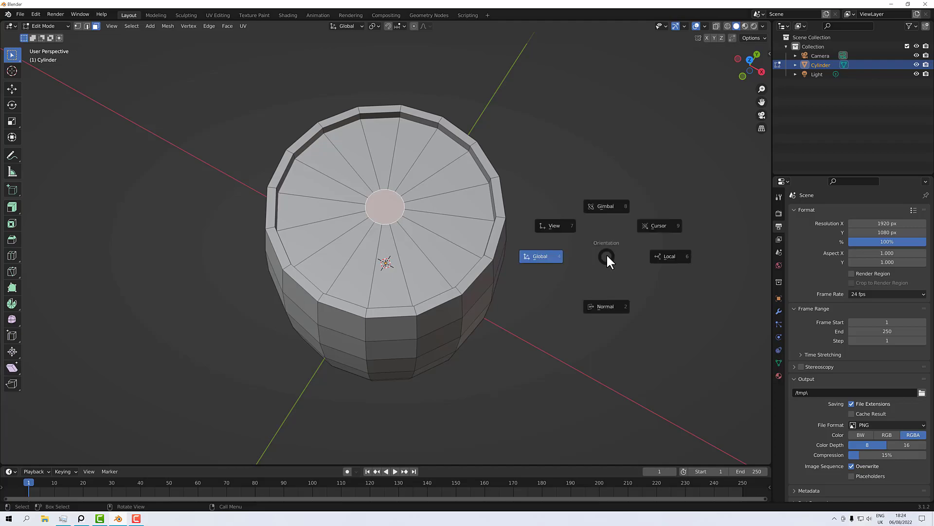
pyautogui.click(626, 123)
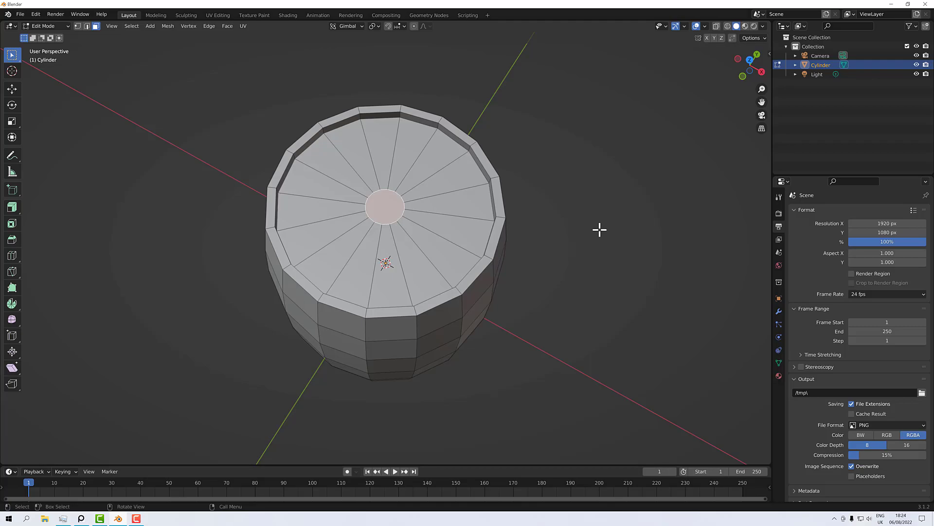
pyautogui.press('m')
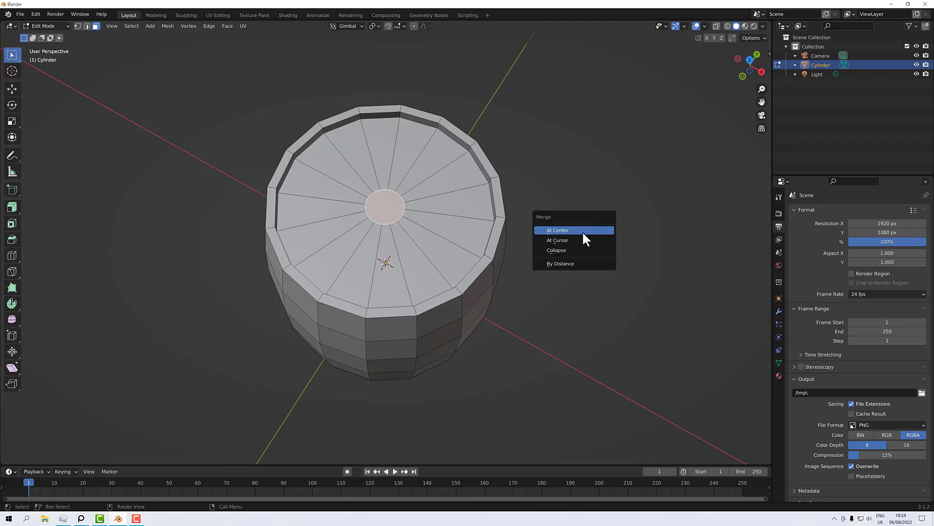
pyautogui.click(582, 231)
# Merge the small middle face on the barrel's underside at center as well.
pyautogui.moveTo(575, 321); pyautogui.dragTo(577, 192, button='middle')
pyautogui.scroll(-5, 564, 233)
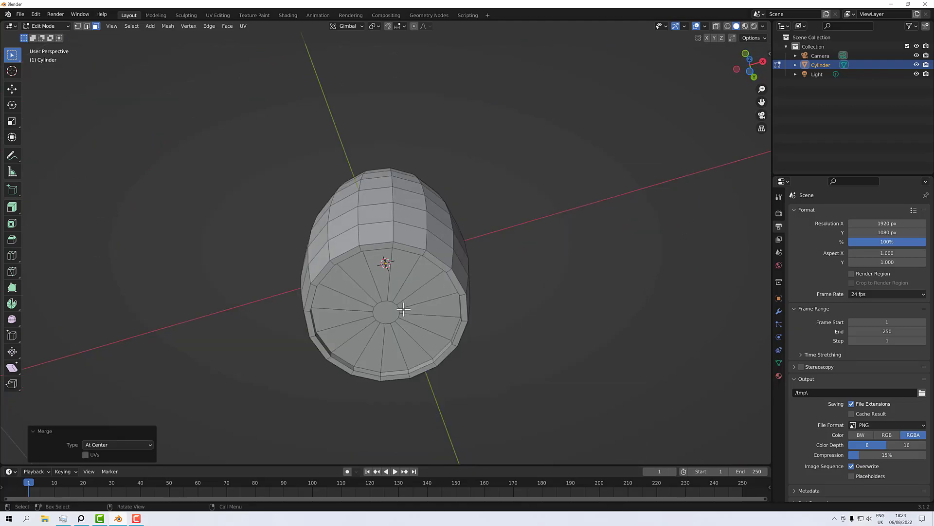
pyautogui.click(390, 311)
pyautogui.press('m')
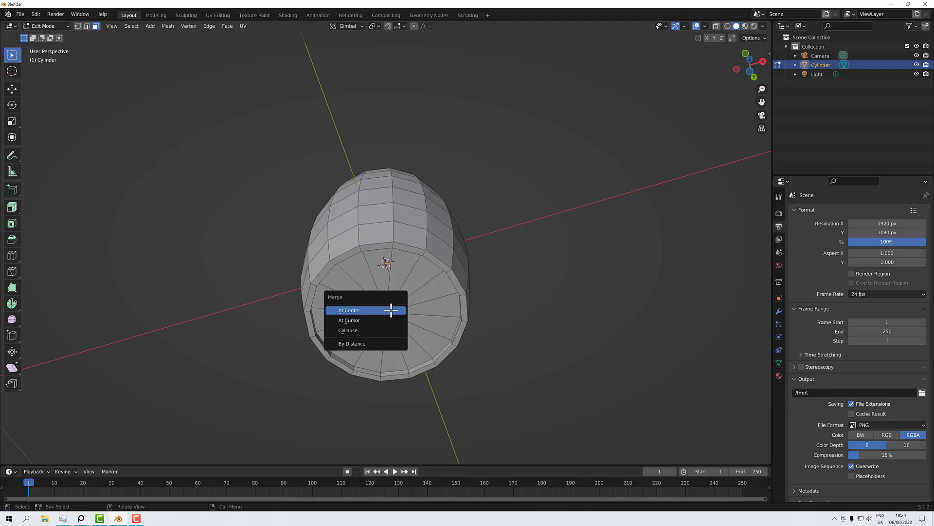
pyautogui.click(369, 310)
pyautogui.moveTo(527, 227); pyautogui.dragTo(503, 300, button='middle')
pyautogui.scroll(2, 477, 294)
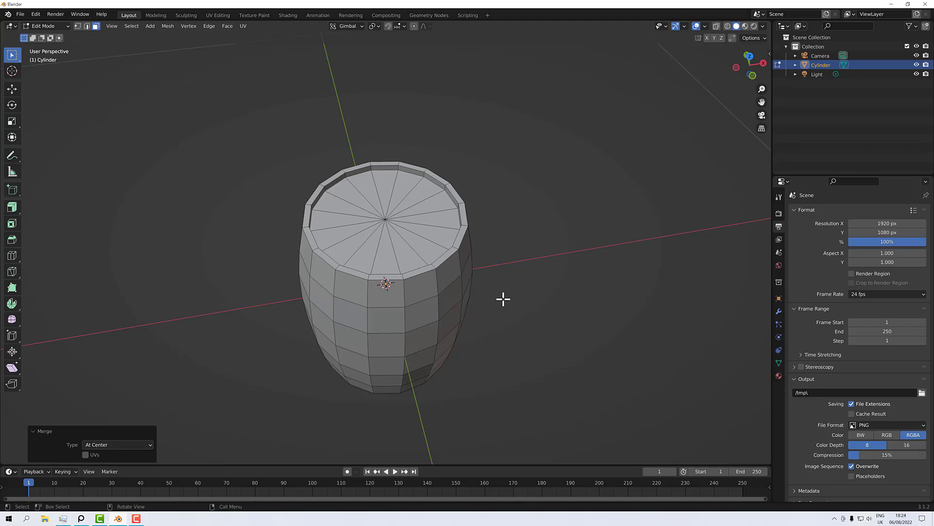
# Add a Subdivision Surface modifier to the barrel.
pyautogui.moveTo(476, 316); pyautogui.dragTo(538, 326, button='middle')
pyautogui.scroll(-2, 466, 302)
pyautogui.scroll(3, 424, 267)
pyautogui.moveTo(494, 271); pyautogui.dragTo(532, 265, button='middle')
pyautogui.scroll(2, 617, 245)
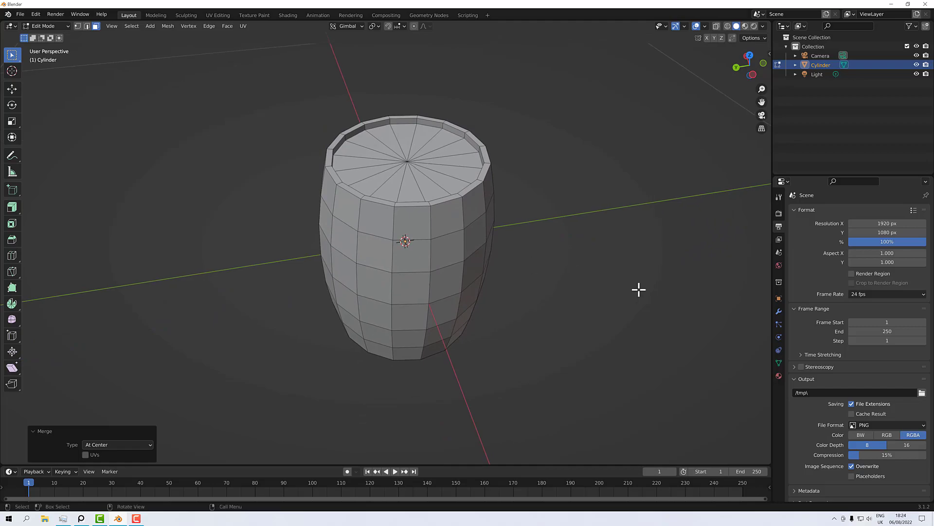
pyautogui.click(779, 312)
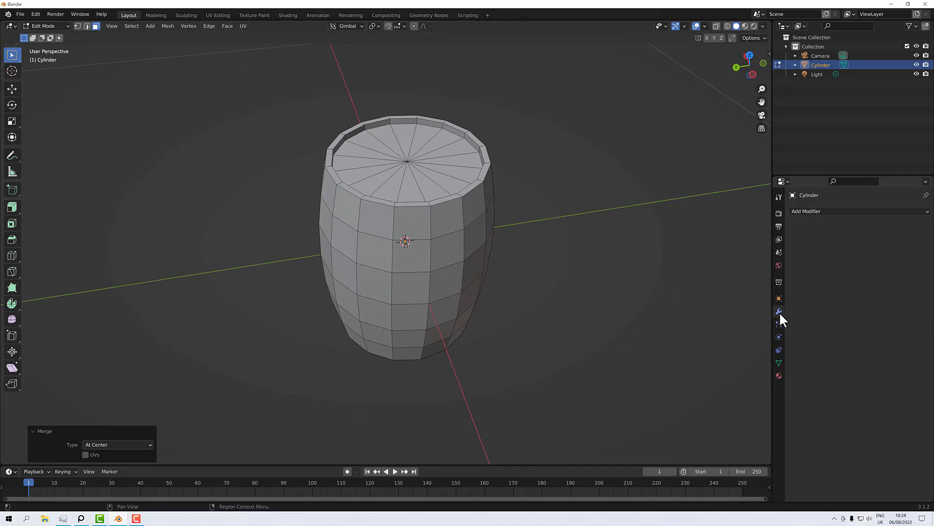
pyautogui.click(825, 212)
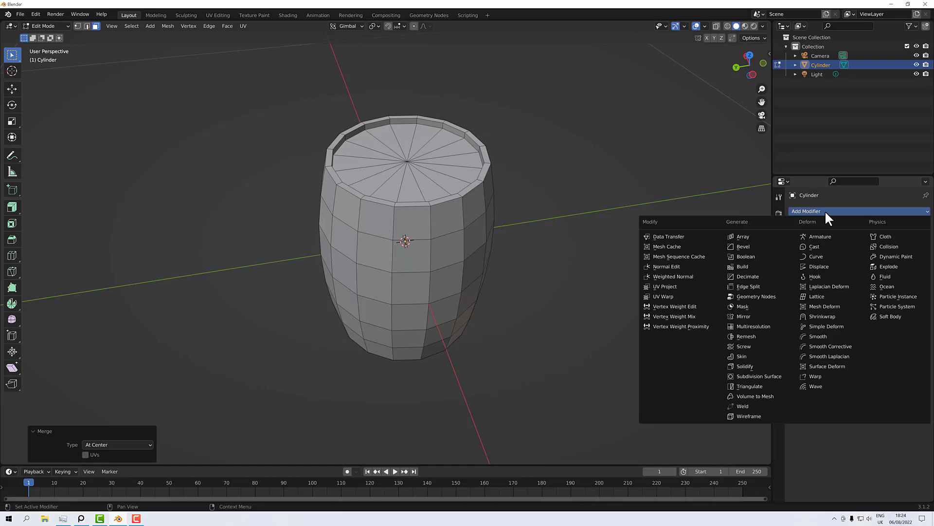
pyautogui.click(763, 375)
# Examine how the subdivision smooths the barrel's rim, end face and side from several angles and distances.
pyautogui.moveTo(540, 303)
pyautogui.mouseDown(button='middle')
pyautogui.moveTo(521, 194)
pyautogui.moveTo(550, 235)
pyautogui.moveTo(532, 305)
pyautogui.mouseUp(button='middle')
pyautogui.scroll(8, 390, 219)
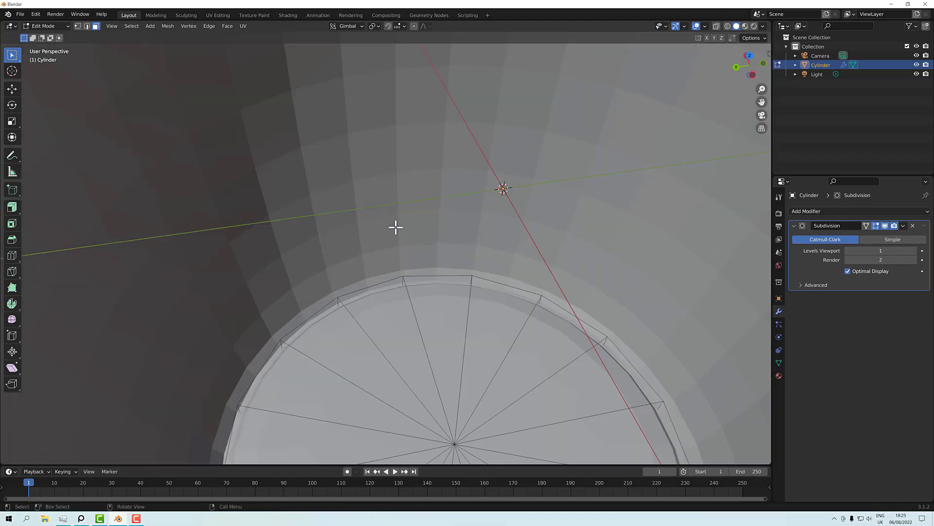
pyautogui.scroll(-7, 393, 224)
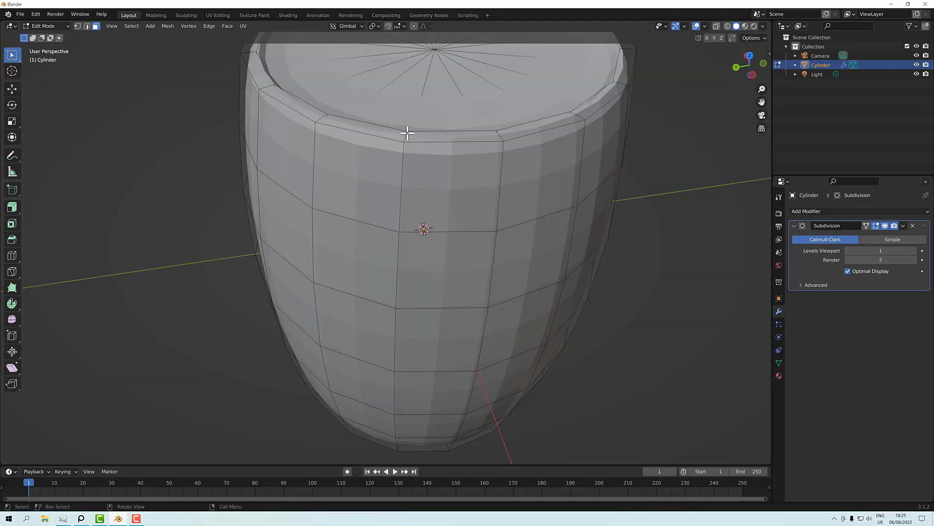
pyautogui.moveTo(451, 288); pyautogui.dragTo(383, 178, button='middle')
pyautogui.scroll(-4, 438, 231)
pyautogui.scroll(5, 425, 233)
pyautogui.scroll(-5, 413, 186)
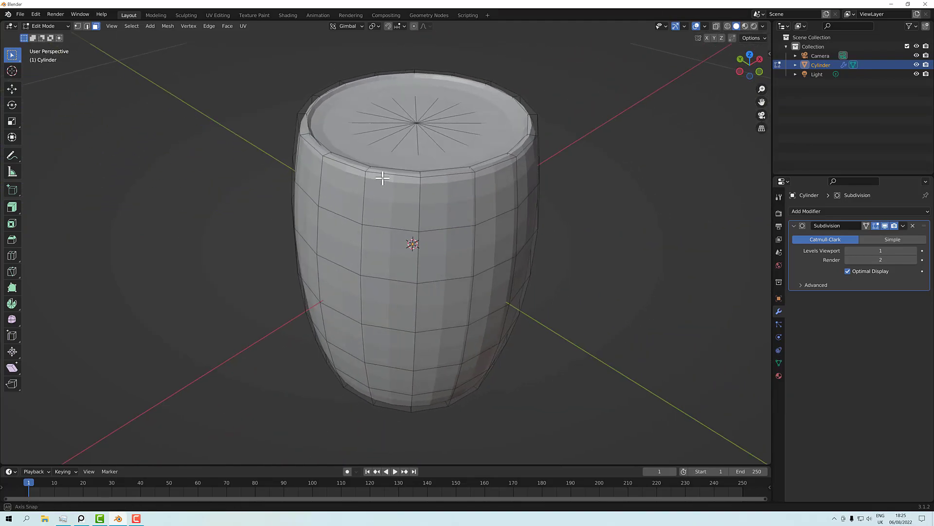
pyautogui.moveTo(411, 249); pyautogui.dragTo(436, 253, button='middle')
pyautogui.scroll(-4, 430, 148)
pyautogui.scroll(3, 436, 253)
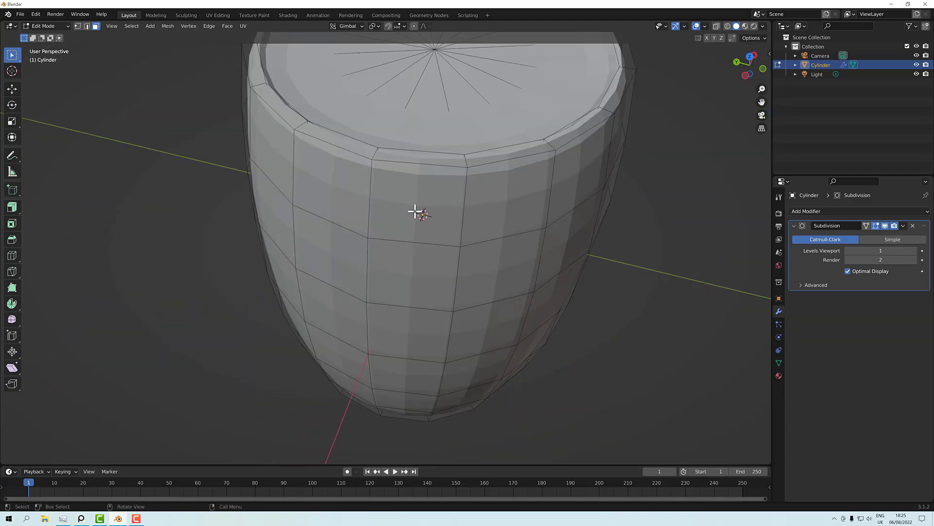
pyautogui.scroll(-3, 446, 194)
pyautogui.moveTo(446, 194); pyautogui.dragTo(428, 200, button='middle')
pyautogui.scroll(3, 428, 200)
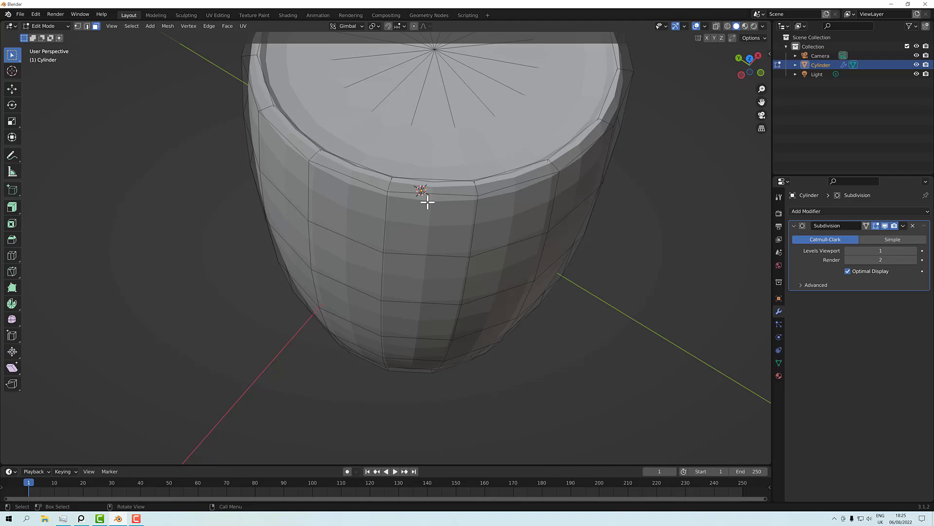
# Bevel the outer and inner edge loops of the barrel's top rim by about 0.002 m with 4 segments.
pyautogui.click(86, 28)
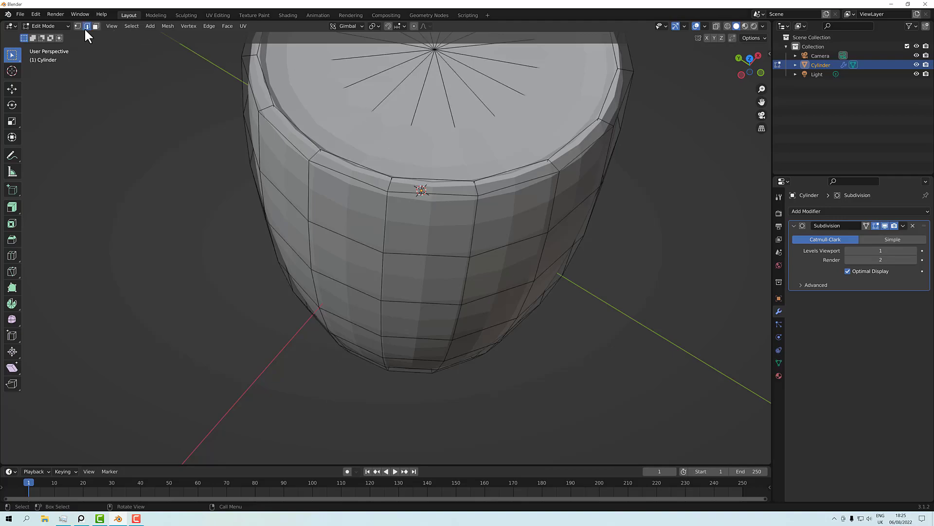
pyautogui.keyDown('alt'); pyautogui.click(408, 192); pyautogui.keyUp('alt')
pyautogui.moveTo(521, 234); pyautogui.dragTo(328, 180, button='middle')
pyautogui.keyDown('shift'); pyautogui.click(305, 152); pyautogui.keyUp('shift')
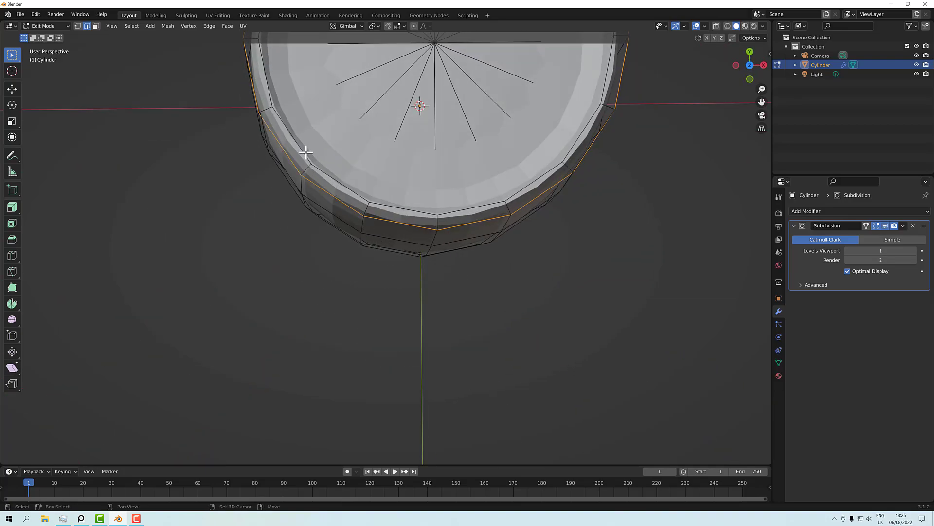
pyautogui.keyDown('alt'); pyautogui.keyDown('shift'); pyautogui.click(302, 152); pyautogui.keyUp('shift'); pyautogui.keyUp('alt')
pyautogui.moveTo(350, 159); pyautogui.dragTo(360, 190, button='middle')
pyautogui.moveTo(505, 244); pyautogui.dragTo(394, 159, button='middle')
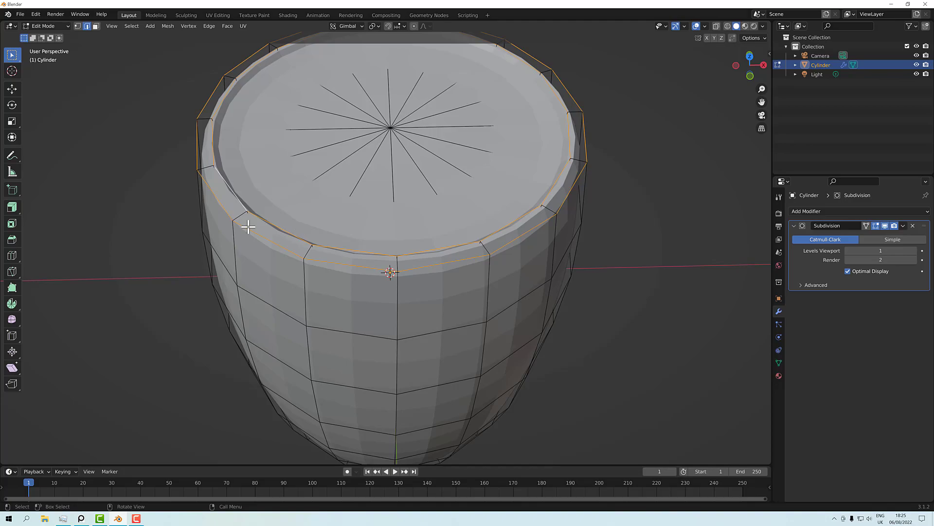
pyautogui.hotkey('ctrl', 'b')
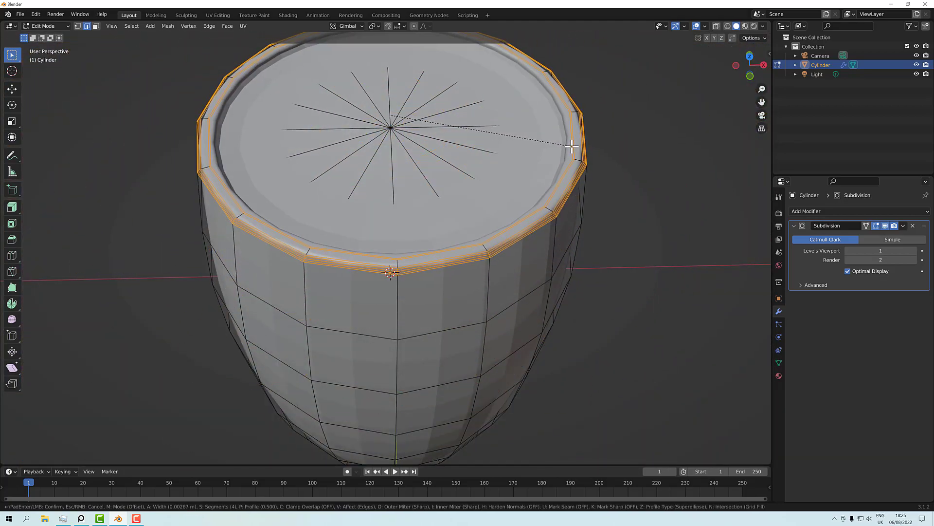
pyautogui.click(581, 130)
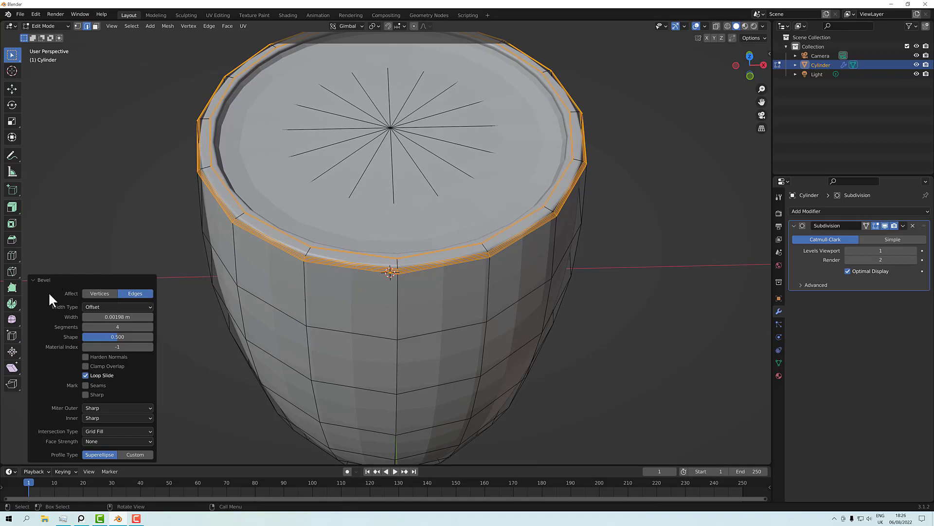
# Set the top rim bevel to 2 segments with a width of 2 mm and deselect the edges.
pyautogui.click(35, 281)
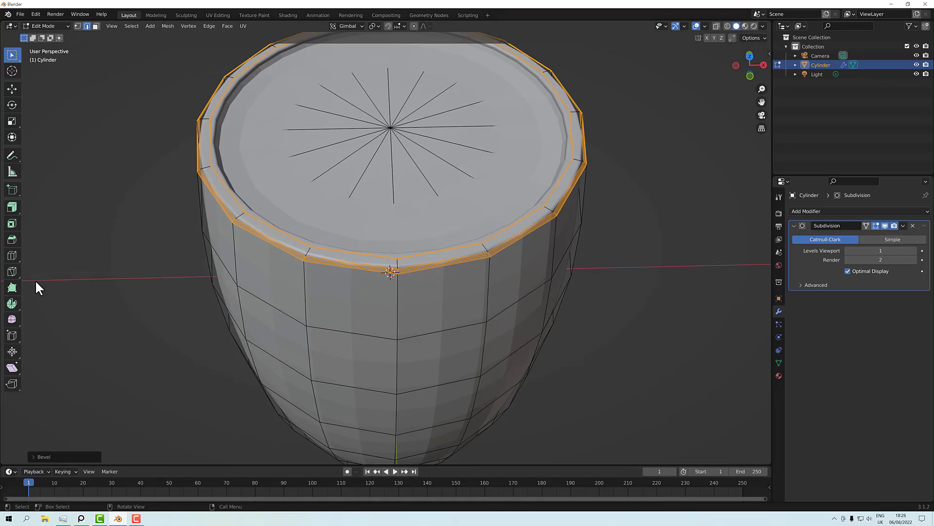
pyautogui.click(58, 456)
pyautogui.click(111, 326)
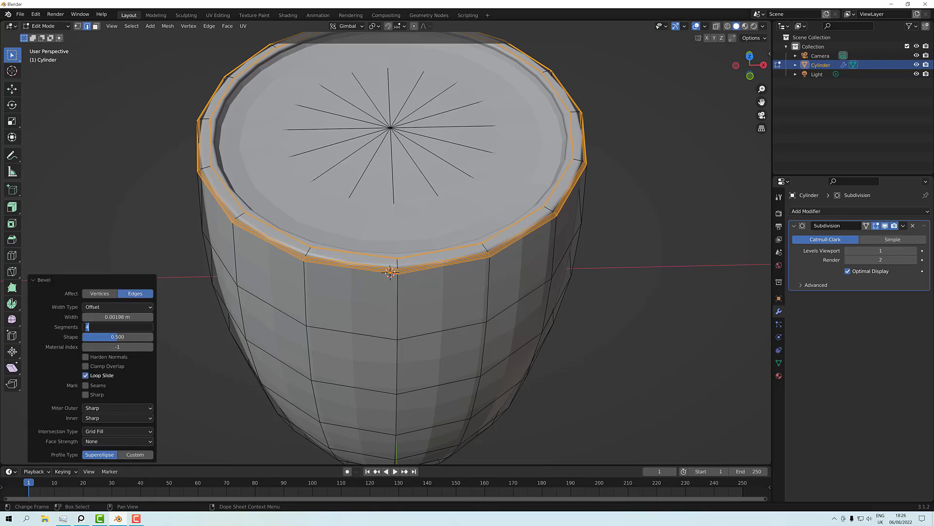
pyautogui.write('2')
pyautogui.press('Return')
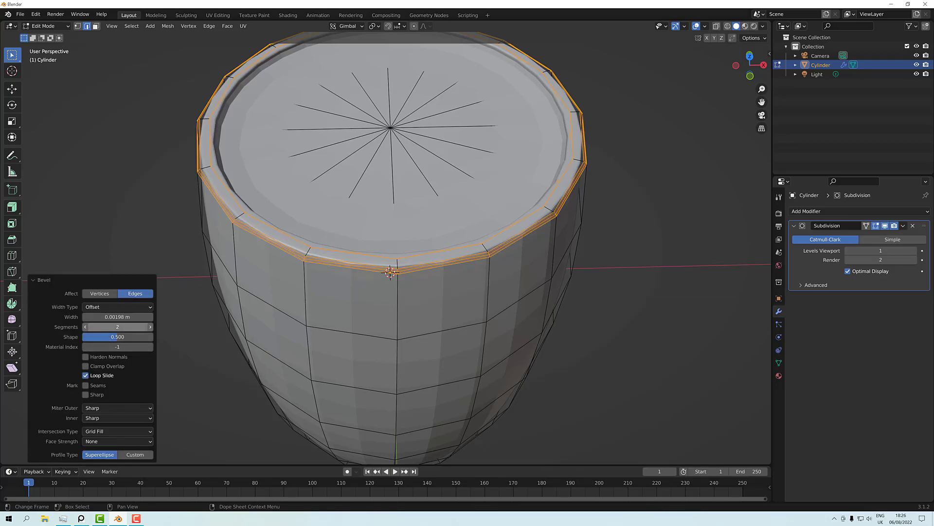
pyautogui.click(121, 316)
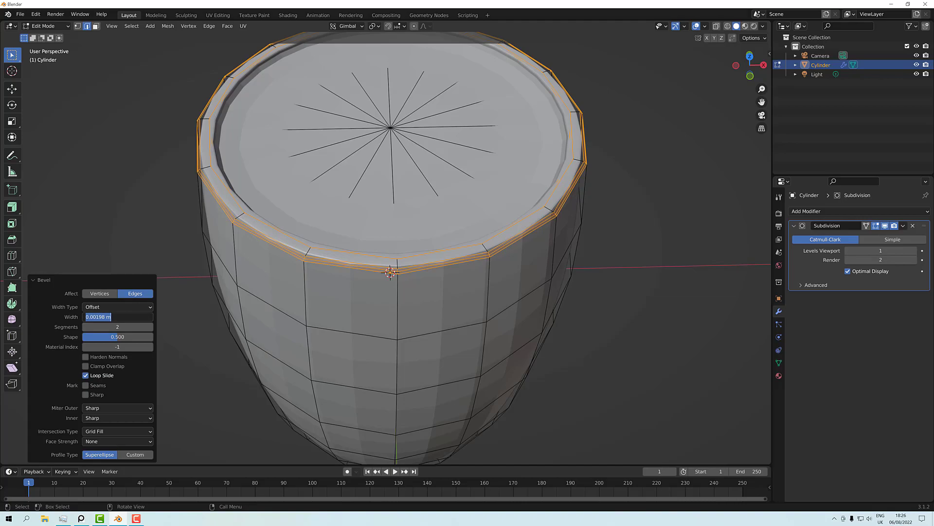
pyautogui.write('2mm')
pyautogui.press('Return')
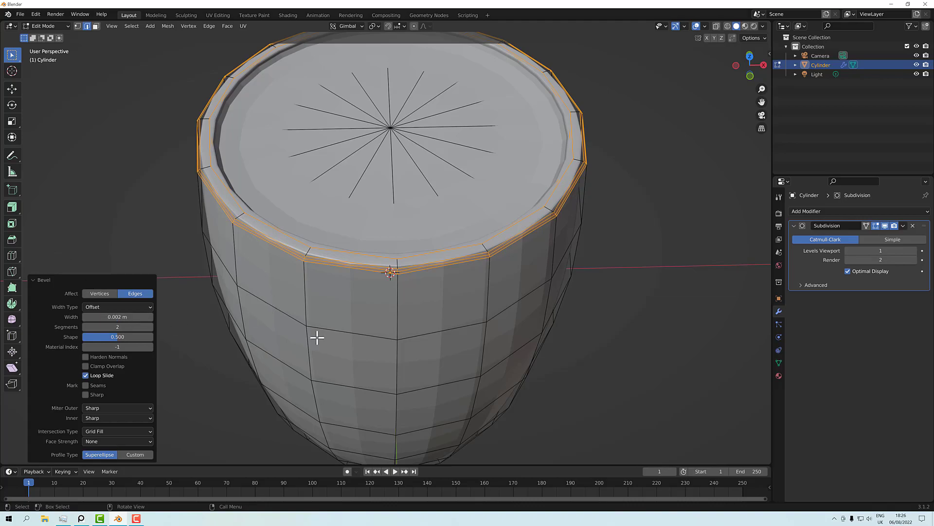
pyautogui.click(633, 292)
# Bevel the edge loop around the barrel's bottom rim with a width of 2 mm and 2 segments.
pyautogui.moveTo(644, 302); pyautogui.dragTo(585, 254, button='middle')
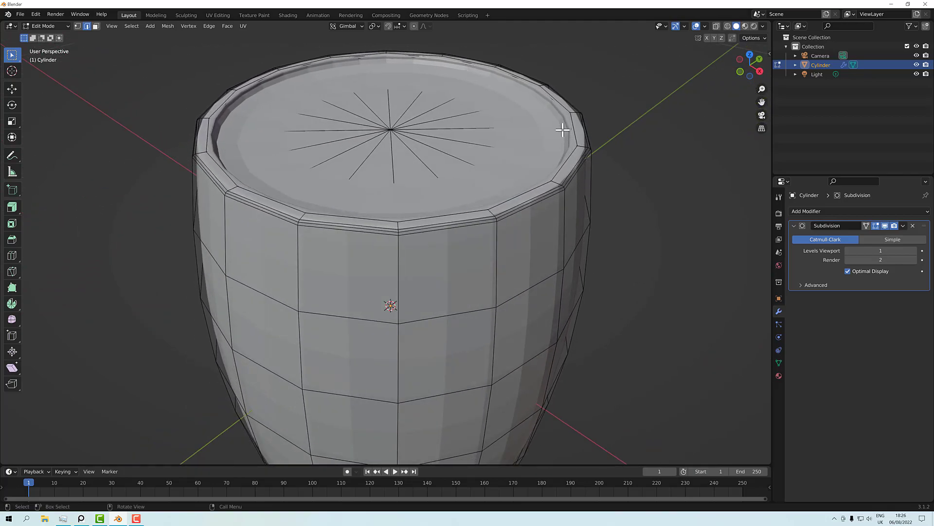
pyautogui.moveTo(563, 151); pyautogui.dragTo(496, 202, button='middle')
pyautogui.scroll(-6, 595, 132)
pyautogui.keyDown('alt'); pyautogui.click(435, 319); pyautogui.keyUp('alt')
pyautogui.moveTo(435, 321); pyautogui.dragTo(402, 306, button='middle')
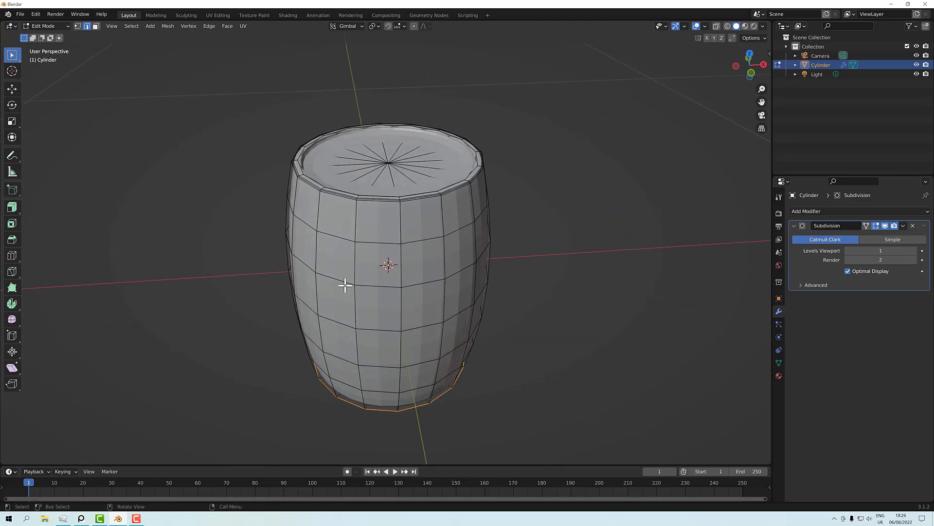
pyautogui.hotkey('ctrl', 'b')
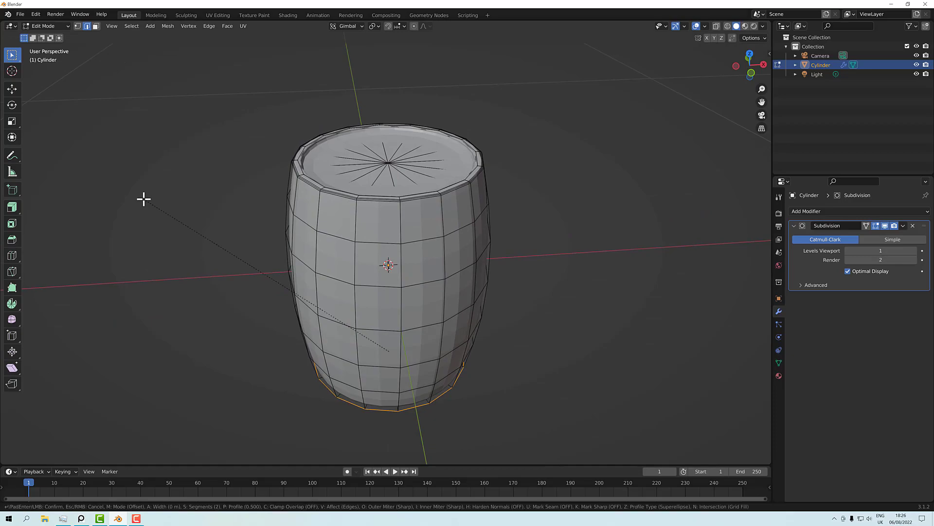
pyautogui.click(548, 238)
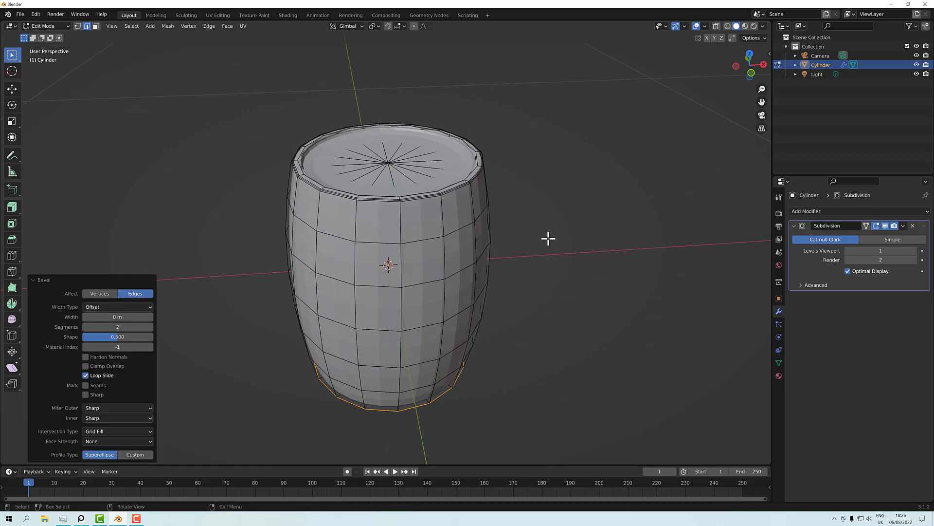
pyautogui.click(114, 316)
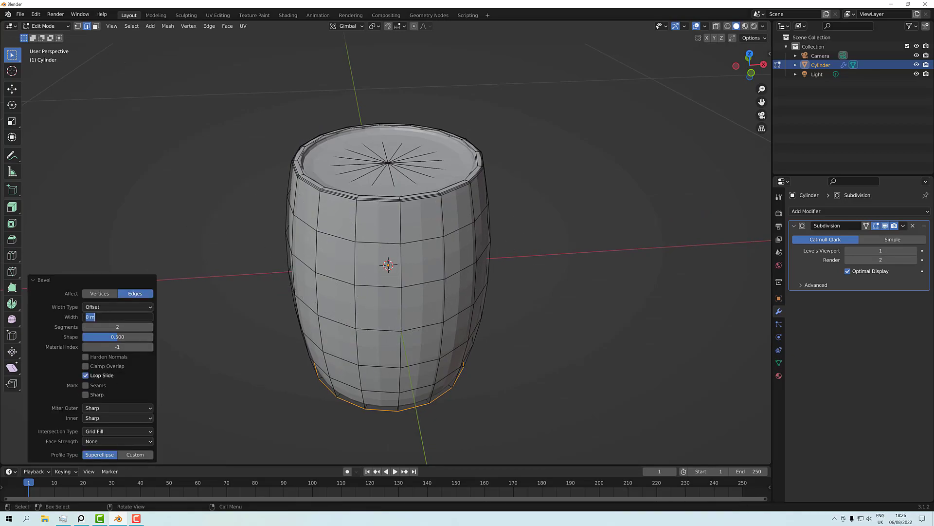
pyautogui.write('2mm')
pyautogui.press('Return')
# Turn off the Subdivision modifier's display in Edit Mode to expose the unsmoothed rim edges.
pyautogui.moveTo(386, 372); pyautogui.dragTo(413, 322, button='middle')
pyautogui.moveTo(396, 397); pyautogui.dragTo(392, 393, button='middle')
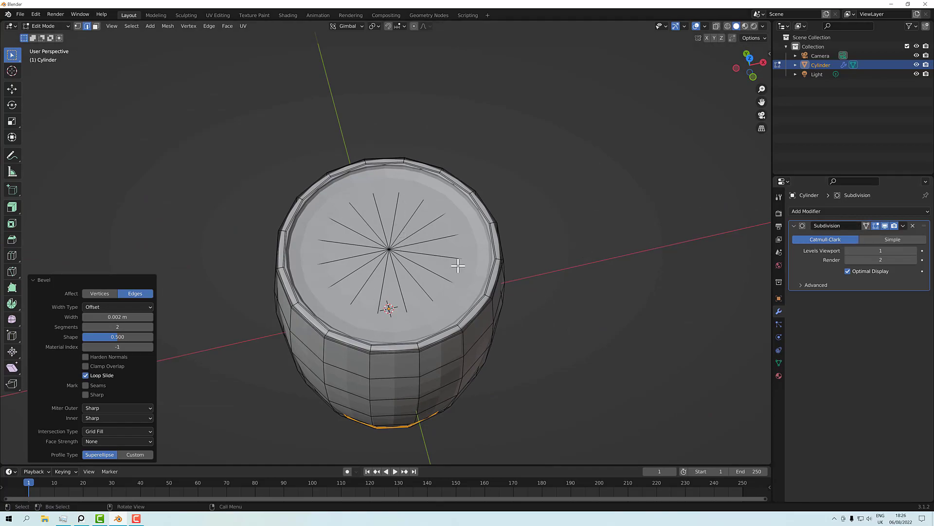
pyautogui.scroll(4, 459, 268)
pyautogui.moveTo(234, 207); pyautogui.dragTo(232, 213, button='middle')
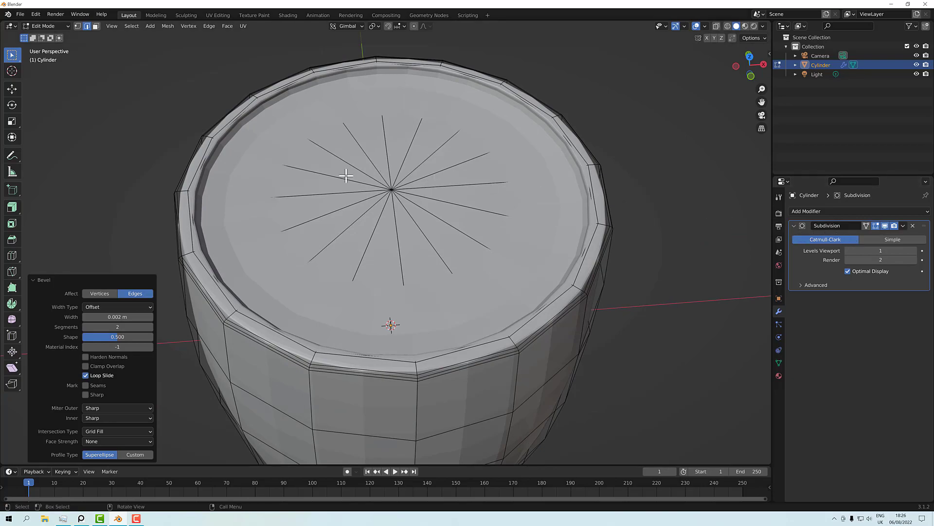
pyautogui.click(875, 226)
pyautogui.moveTo(590, 219); pyautogui.dragTo(493, 216, button='middle')
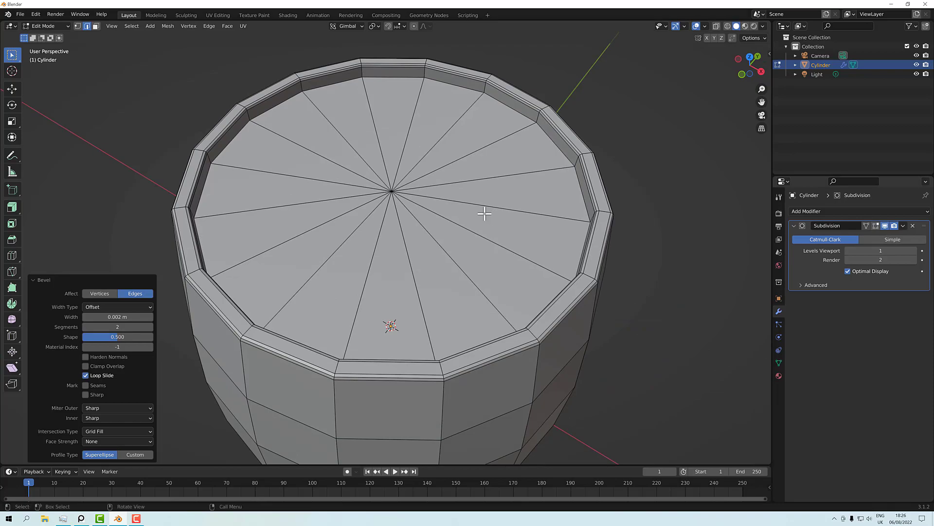
# Bevel the edge loops around the recessed faces at both barrel ends with a width of 0.002 m and 2 segments.
pyautogui.moveTo(222, 149); pyautogui.dragTo(323, 186, button='middle')
pyautogui.keyDown('alt'); pyautogui.click(334, 414); pyautogui.keyUp('alt')
pyautogui.hotkey('ctrl', 'b')
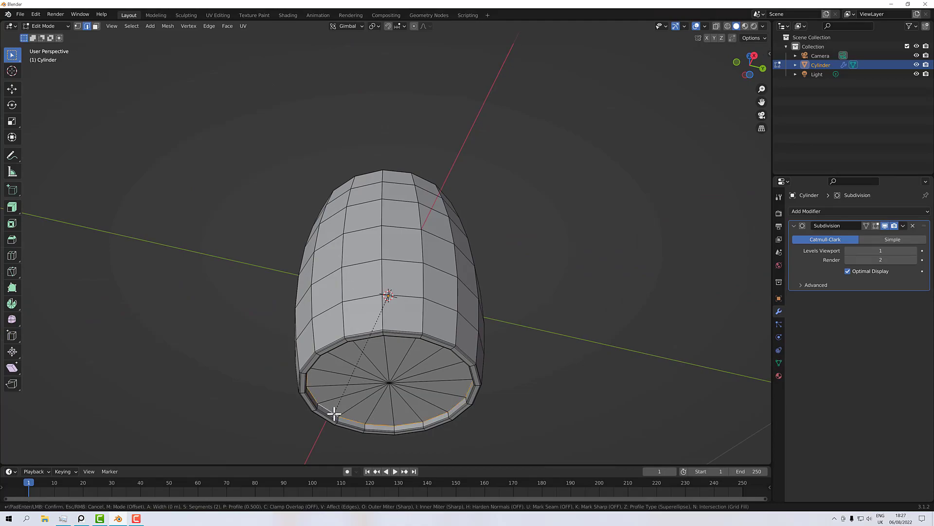
pyautogui.click(244, 347)
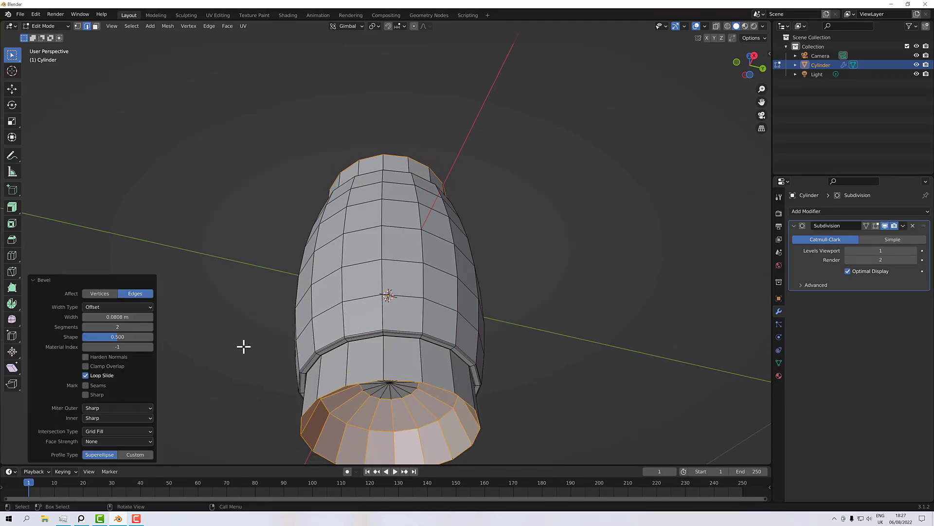
pyautogui.click(118, 317)
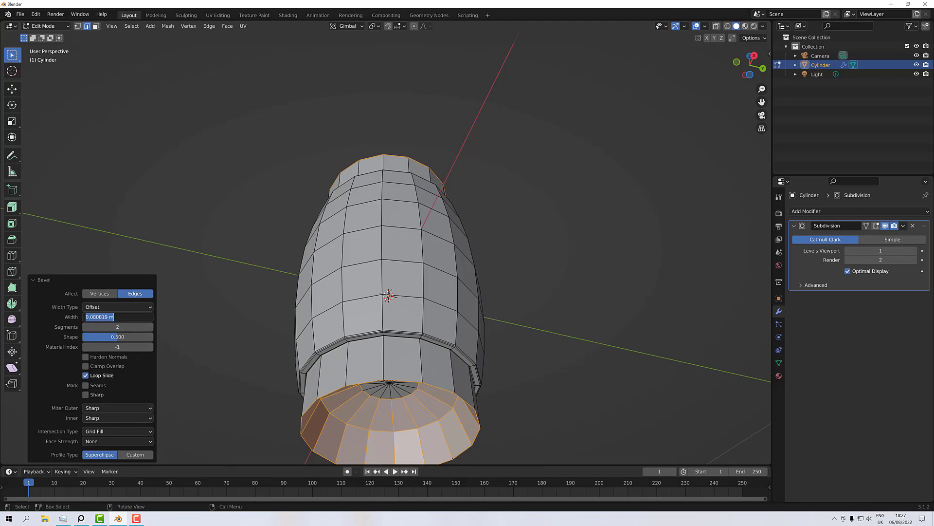
pyautogui.write('.002')
pyautogui.press('Return')
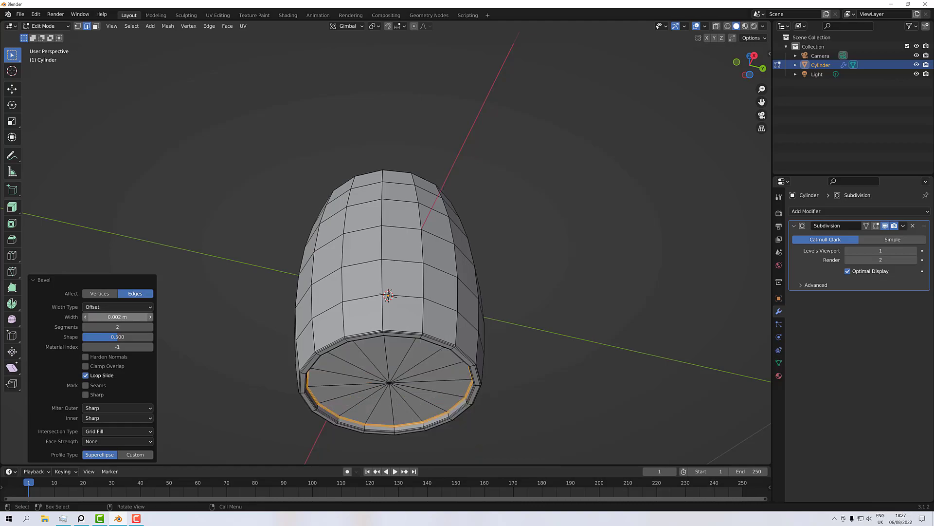
pyautogui.click(229, 320)
# Turn the Subdivision modifier's Edit Mode display back on and check the smoothed top rim.
pyautogui.moveTo(230, 319); pyautogui.dragTo(225, 408, button='middle')
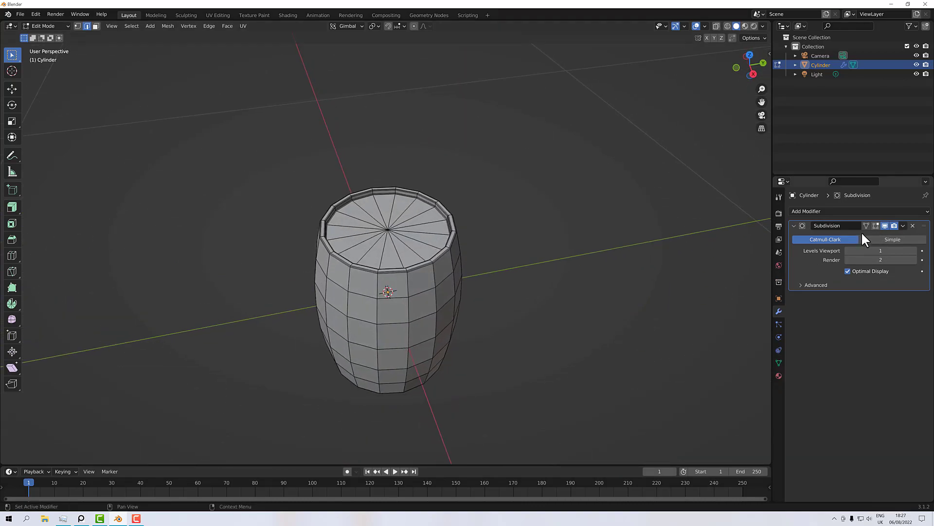
pyautogui.click(876, 225)
pyautogui.scroll(10, 453, 277)
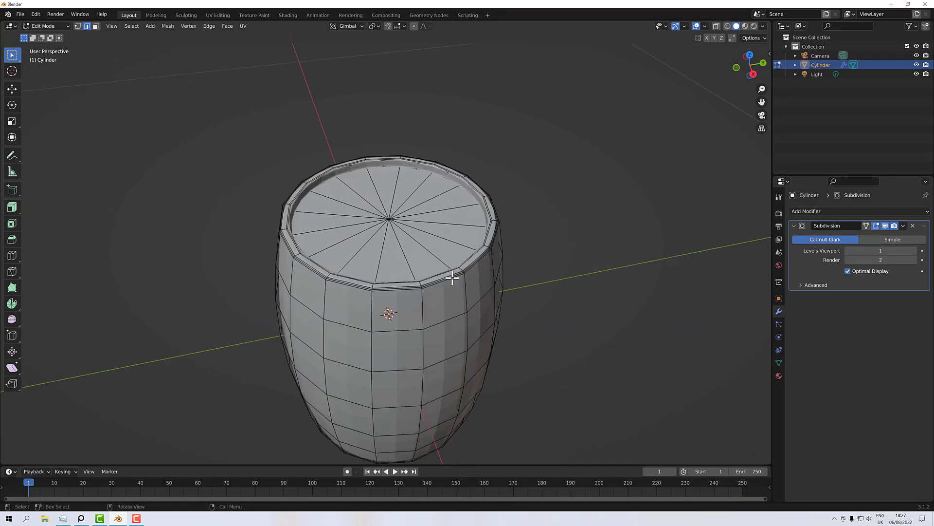
pyautogui.scroll(-8, 453, 277)
pyautogui.moveTo(453, 277); pyautogui.dragTo(534, 260, button='middle')
pyautogui.scroll(-3, 387, 258)
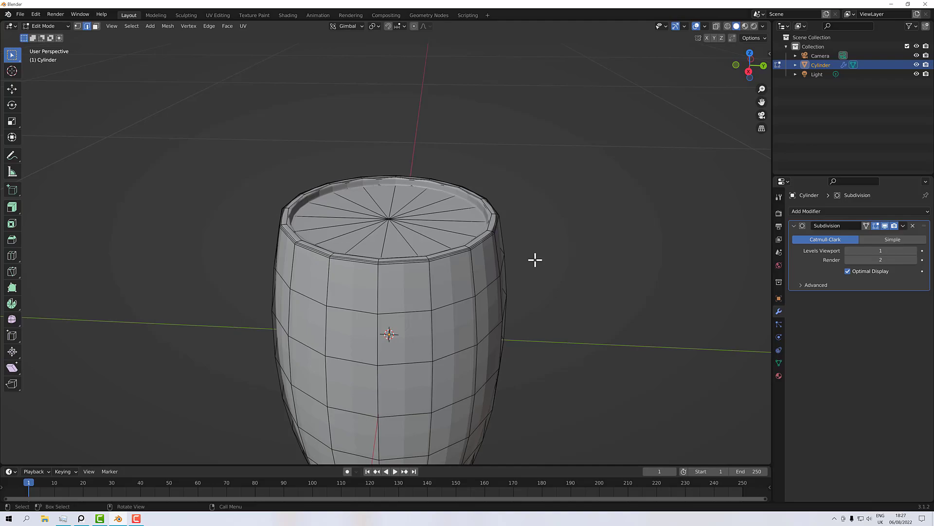
# Set the Subdivision modifier's viewport levels to 2 and inspect the smoother barrel up close.
pyautogui.moveTo(527, 253); pyautogui.dragTo(672, 263, button='middle')
pyautogui.click(871, 250)
pyautogui.write('2')
pyautogui.press('Return')
pyautogui.moveTo(547, 278); pyautogui.dragTo(488, 298, button='middle')
pyautogui.scroll(5, 384, 284)
pyautogui.scroll(-5, 384, 285)
pyautogui.scroll(5, 497, 292)
pyautogui.scroll(-5, 497, 292)
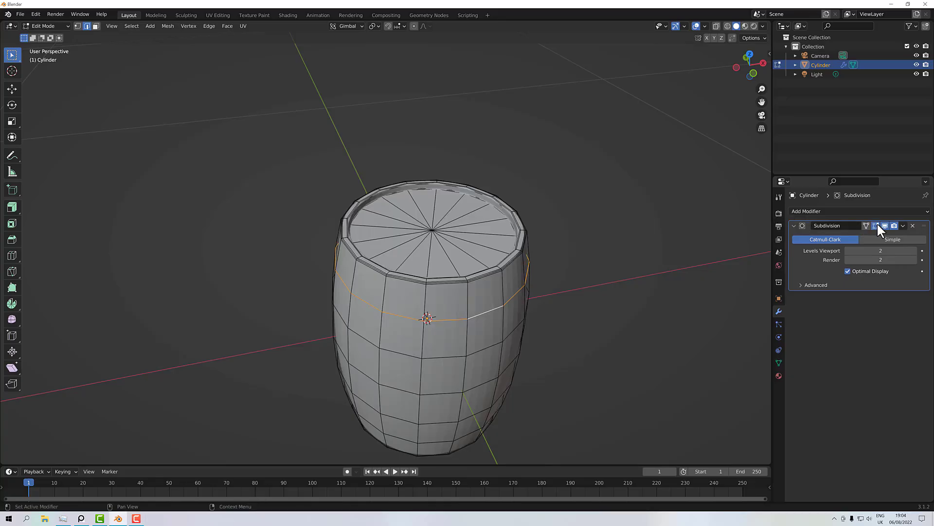
# Clear the edge selection on the barrel's side and hide the subdivision in Edit Mode again.
pyautogui.moveTo(642, 238); pyautogui.dragTo(595, 219, button='middle')
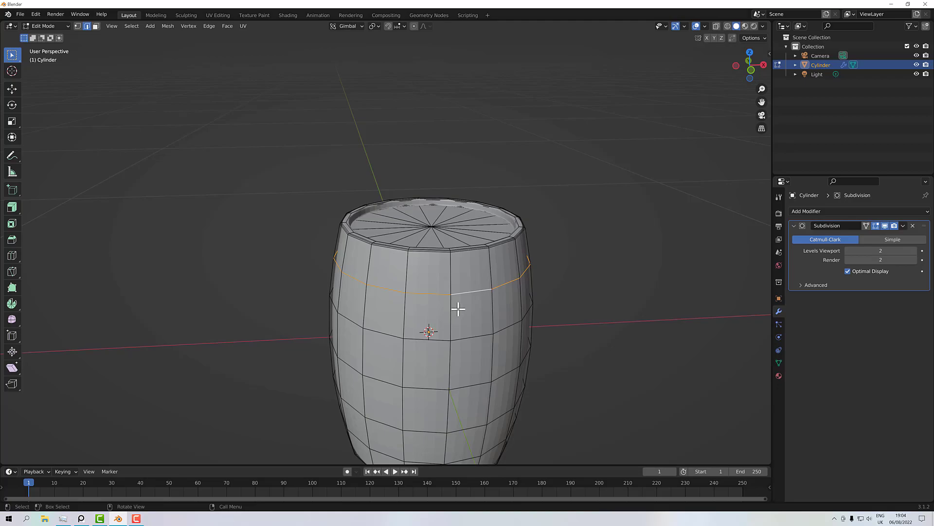
pyautogui.moveTo(594, 243); pyautogui.dragTo(497, 221, button='middle')
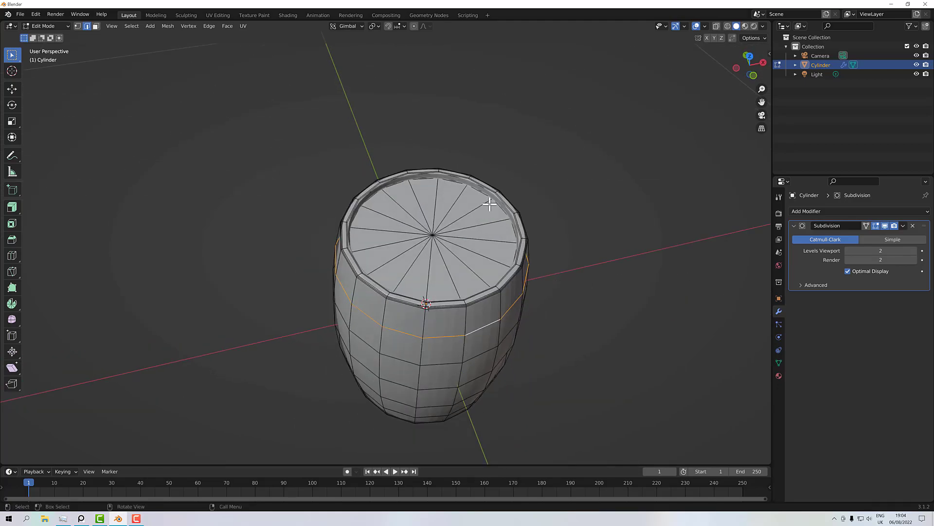
pyautogui.moveTo(496, 254); pyautogui.dragTo(507, 285, button='middle')
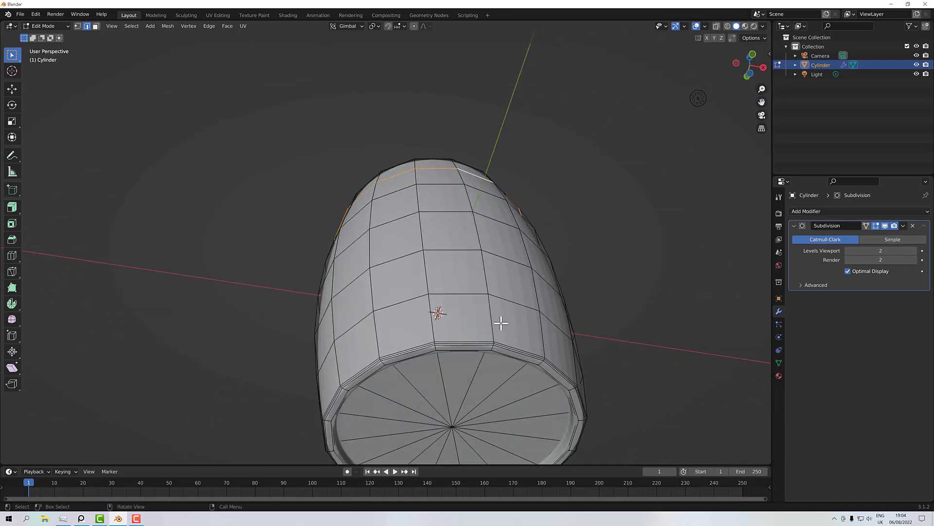
pyautogui.moveTo(479, 356); pyautogui.dragTo(590, 283, button='middle')
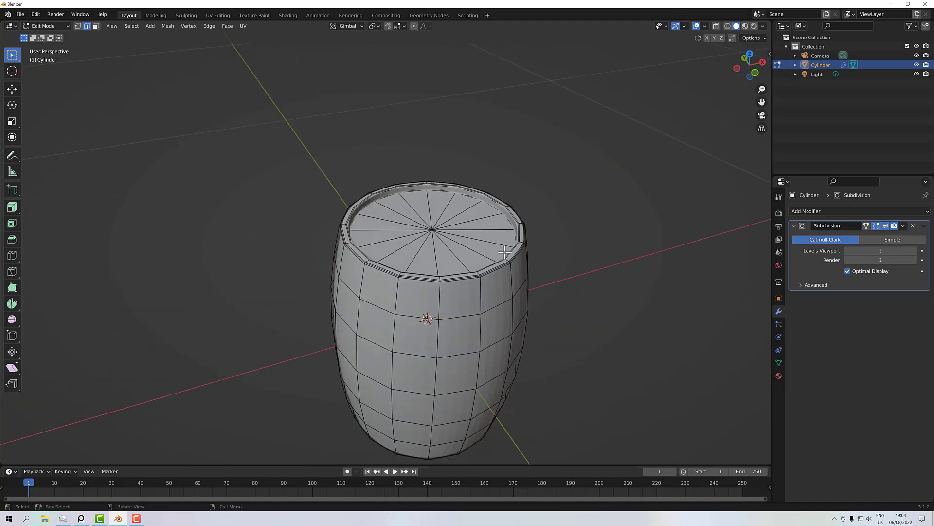
pyautogui.click(875, 226)
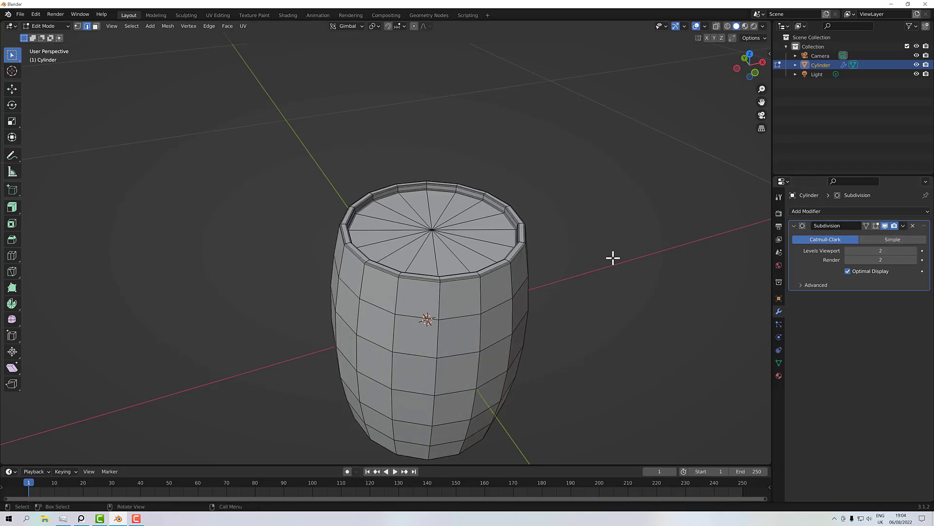
# Mark the edge loops around the recessed faces at both barrel ends as UV seams.
pyautogui.moveTo(513, 277); pyautogui.dragTo(455, 282, button='middle')
pyautogui.scroll(5, 443, 250)
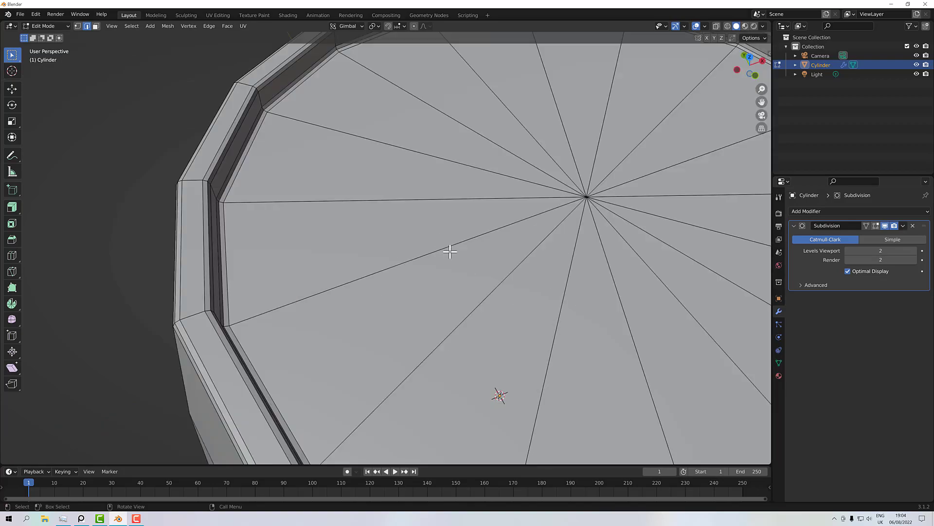
pyautogui.keyDown('alt'); pyautogui.click(252, 128); pyautogui.keyUp('alt')
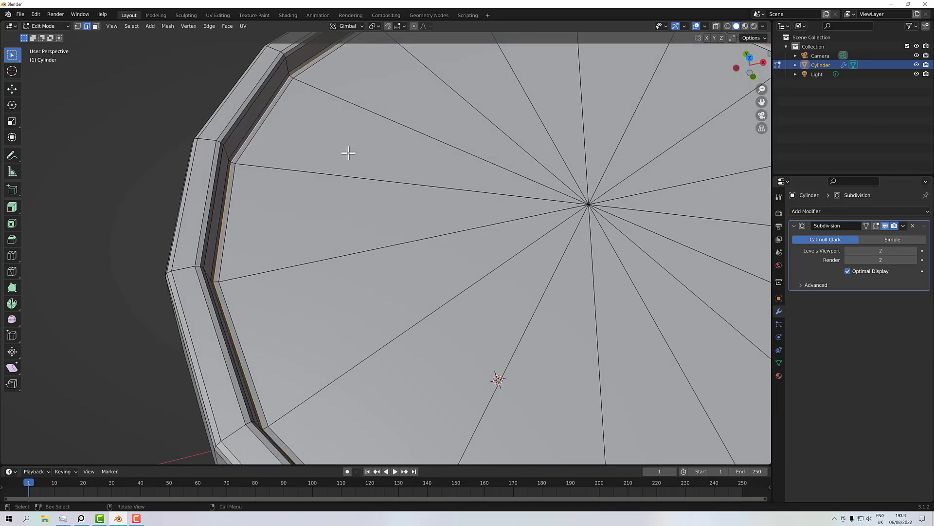
pyautogui.scroll(-8, 348, 153)
pyautogui.moveTo(411, 236); pyautogui.dragTo(386, 274, button='middle')
pyautogui.scroll(12, 387, 274)
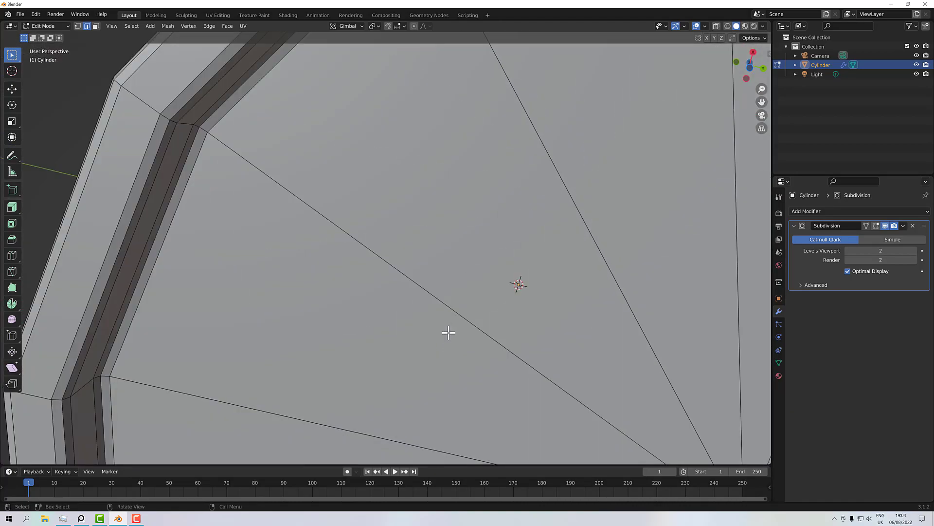
pyautogui.keyDown('alt'); pyautogui.keyDown('shift'); pyautogui.click(154, 243); pyautogui.keyUp('shift'); pyautogui.keyUp('alt')
pyautogui.scroll(-10, 323, 250)
pyautogui.moveTo(424, 219); pyautogui.dragTo(446, 245, button='middle')
pyautogui.scroll(4, 446, 245)
pyautogui.rightClick(452, 246)
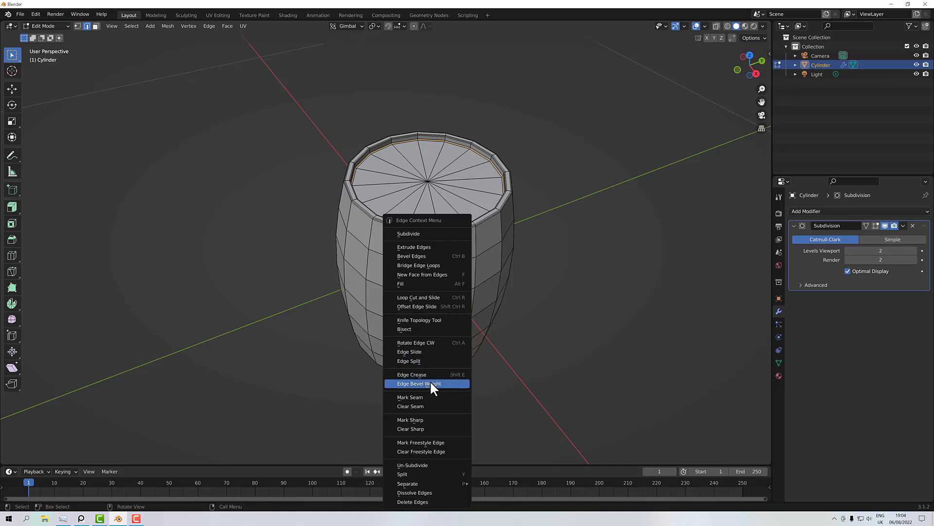
pyautogui.click(430, 397)
pyautogui.moveTo(432, 401); pyautogui.dragTo(536, 297, button='middle')
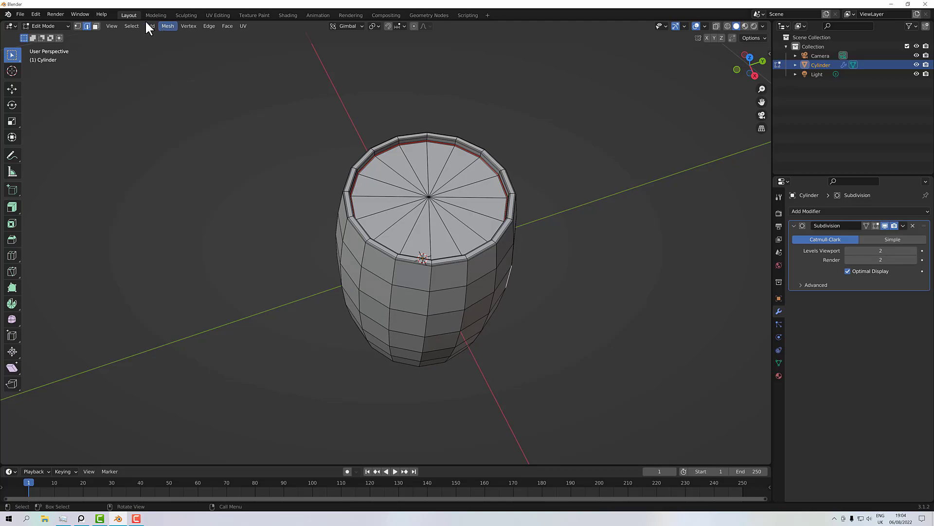
# Switch to face selection, select the top cap's linked faces delimited by Seam, and hide them.
pyautogui.click(98, 25)
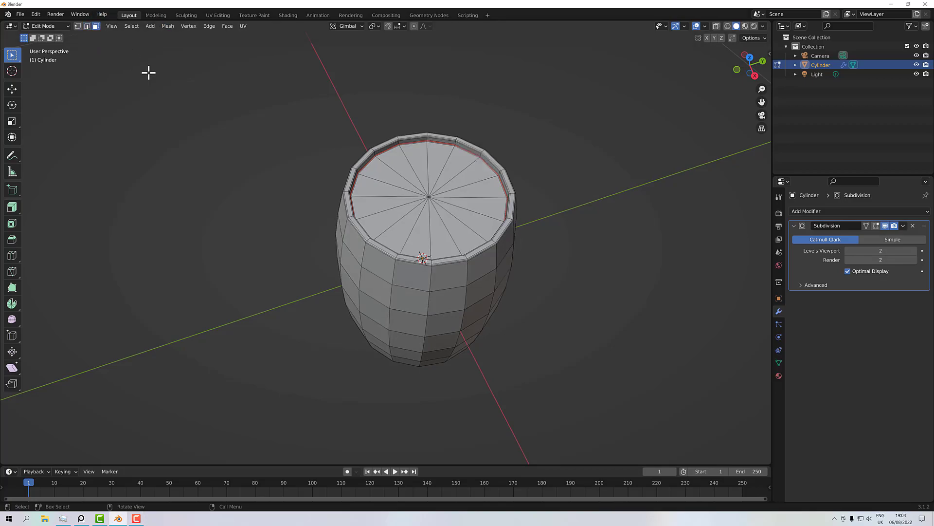
pyautogui.click(425, 208)
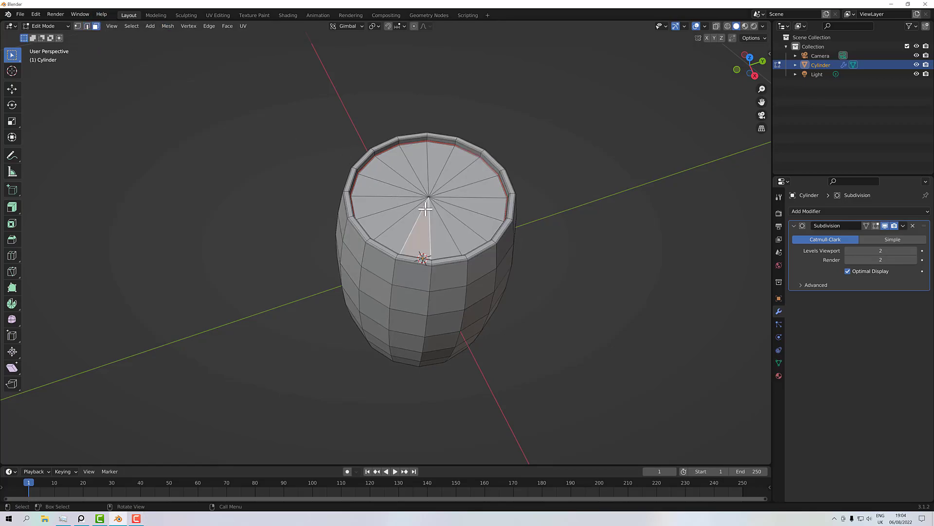
pyautogui.hotkey('ctrl', 'l')
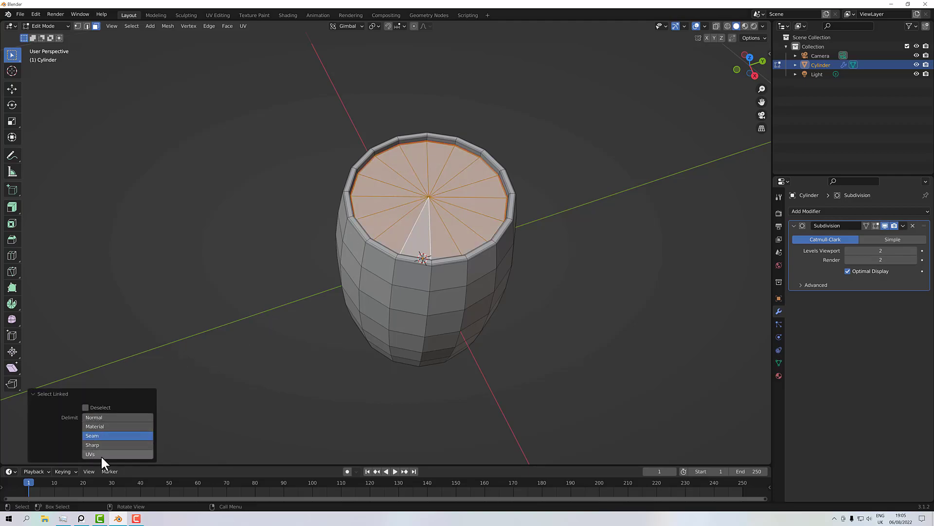
pyautogui.click(65, 394)
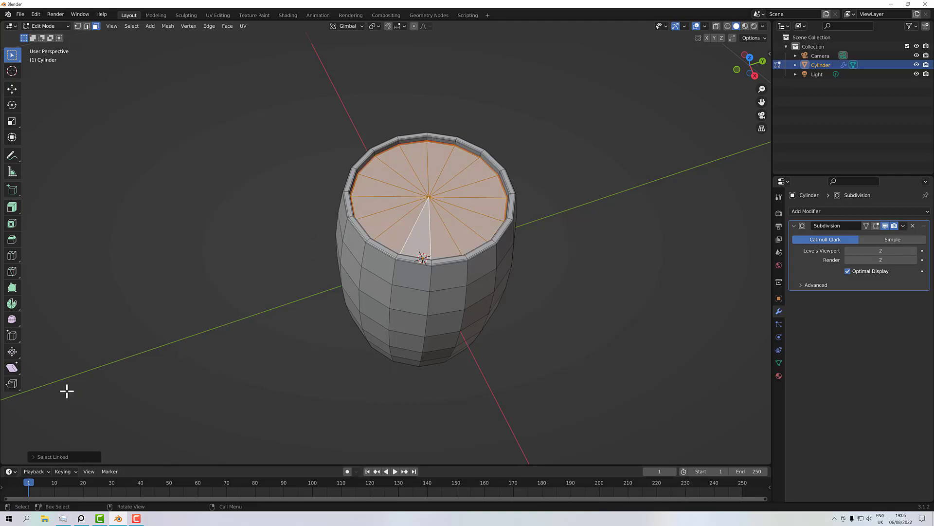
pyautogui.click(52, 454)
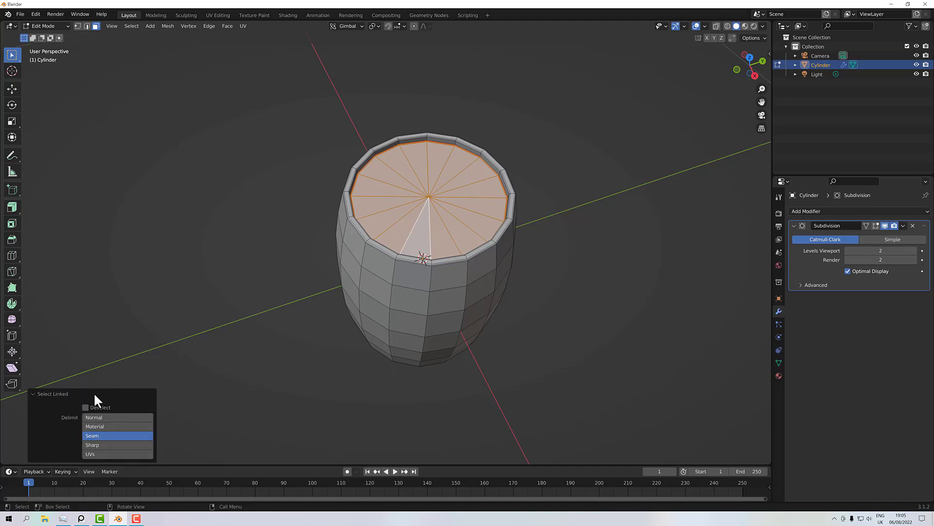
pyautogui.moveTo(365, 269); pyautogui.dragTo(470, 243, button='middle')
pyautogui.press('h')
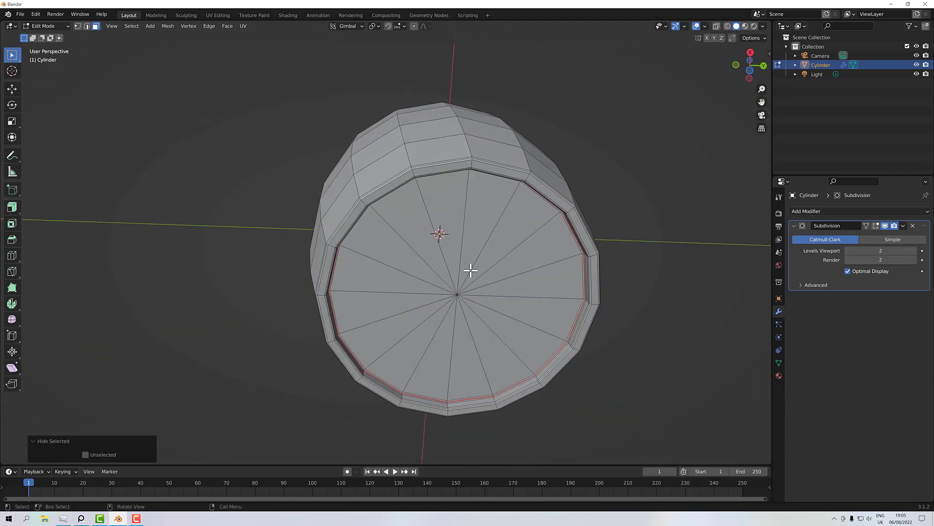
# Select the bottom cap's linked faces up to the seam and hide them too.
pyautogui.click(468, 262)
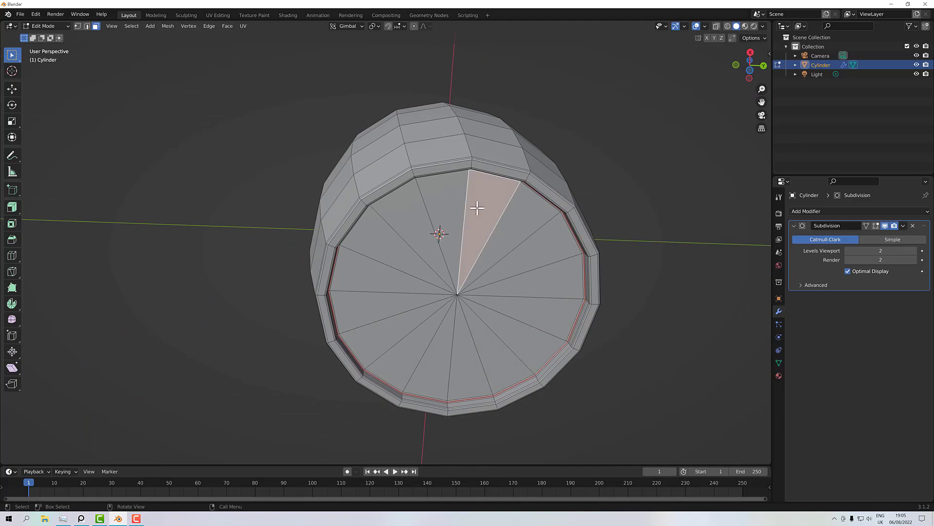
pyautogui.press('l')
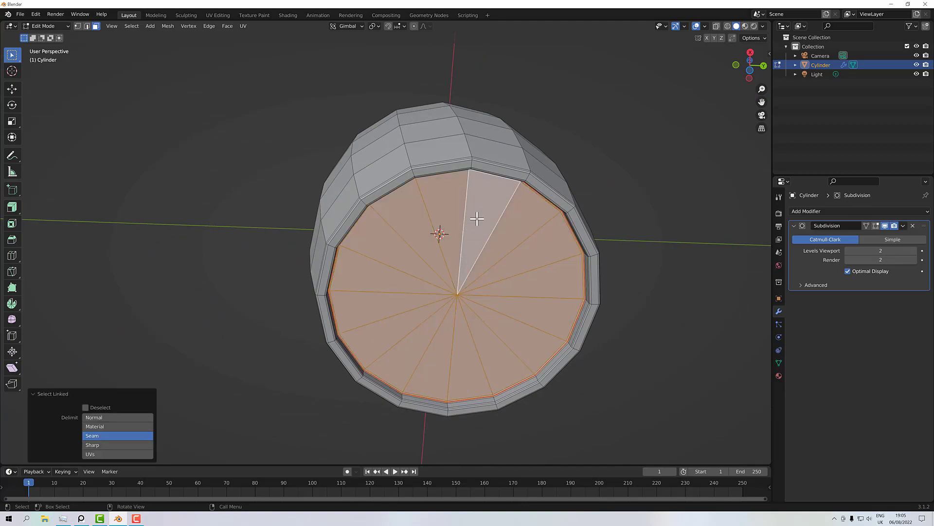
pyautogui.moveTo(411, 298); pyautogui.dragTo(392, 258, button='middle')
pyautogui.scroll(5, 393, 259)
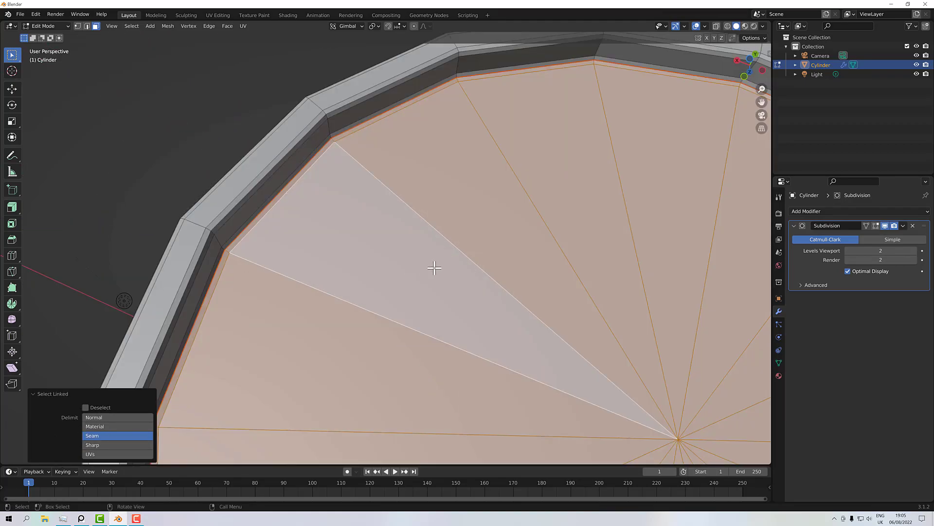
pyautogui.press('h')
pyautogui.scroll(-5, 507, 245)
pyautogui.moveTo(506, 243); pyautogui.dragTo(459, 307, button='middle')
pyautogui.scroll(-3, 511, 357)
pyautogui.scroll(3, 424, 253)
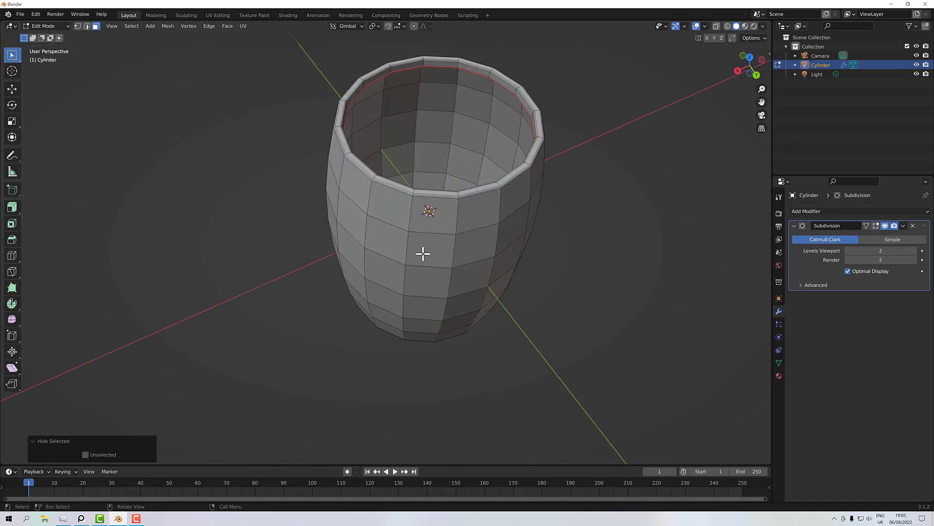
# Switch to edge selection and mark the first group of adjacent vertical edge loops on the barrel's side as seams.
pyautogui.click(87, 25)
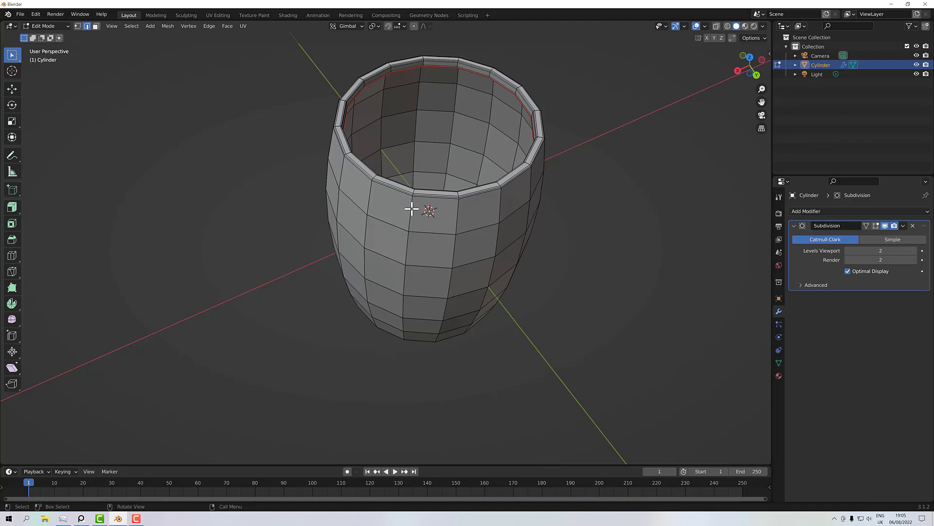
pyautogui.keyDown('alt'); pyautogui.keyDown('shift'); pyautogui.click(459, 210); pyautogui.keyUp('shift'); pyautogui.keyUp('alt')
pyautogui.keyDown('alt'); pyautogui.keyDown('shift'); pyautogui.click(499, 204); pyautogui.keyUp('shift'); pyautogui.keyUp('alt')
pyautogui.keyDown('alt'); pyautogui.keyDown('shift'); pyautogui.click(529, 184); pyautogui.keyUp('shift'); pyautogui.keyUp('alt')
pyautogui.moveTo(529, 184); pyautogui.dragTo(503, 214, button='middle')
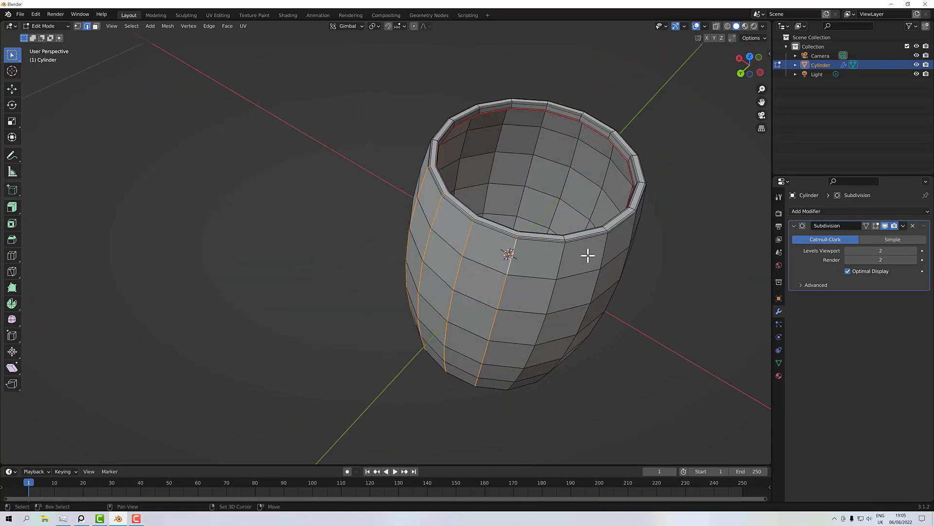
pyautogui.rightClick(563, 251)
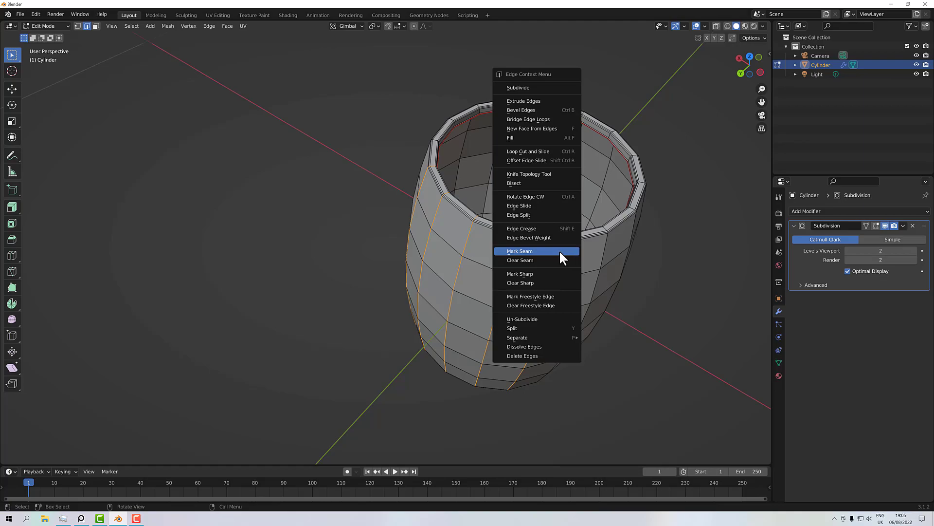
pyautogui.click(553, 251)
# Mark the next group of vertical edge loops around the barrel's side as seams.
pyautogui.moveTo(594, 261); pyautogui.dragTo(559, 309, button='middle')
pyautogui.click(557, 309)
pyautogui.keyDown('alt'); pyautogui.keyDown('shift'); pyautogui.click(610, 314); pyautogui.keyUp('shift'); pyautogui.keyUp('alt')
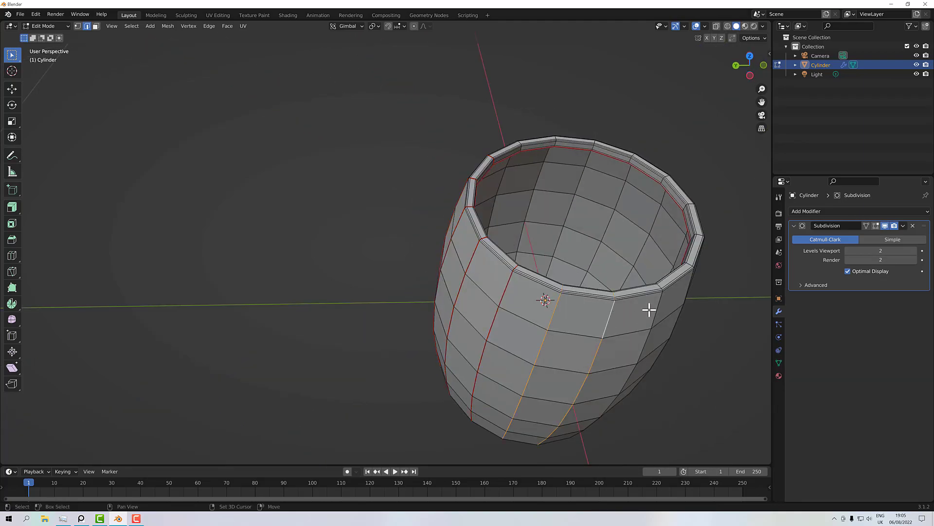
pyautogui.moveTo(682, 288); pyautogui.dragTo(638, 290, button='middle')
pyautogui.scroll(3, 638, 291)
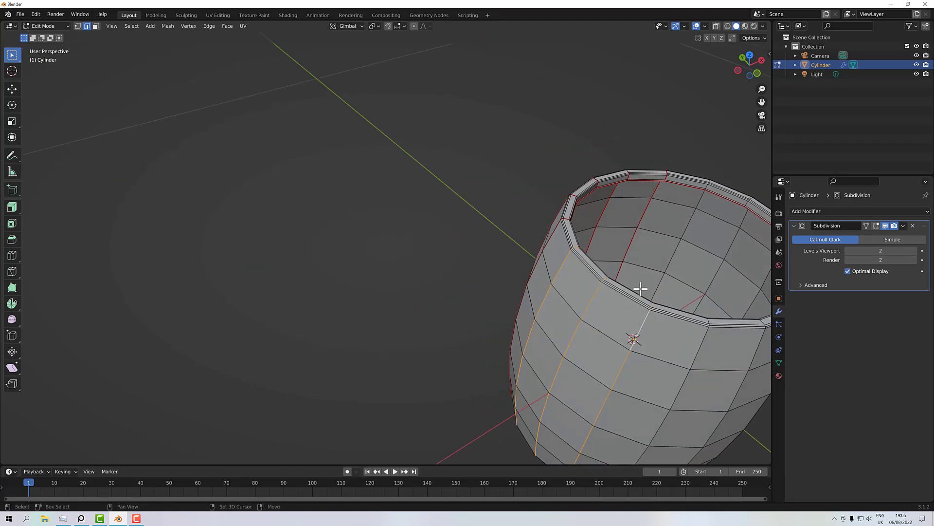
pyautogui.rightClick(704, 342)
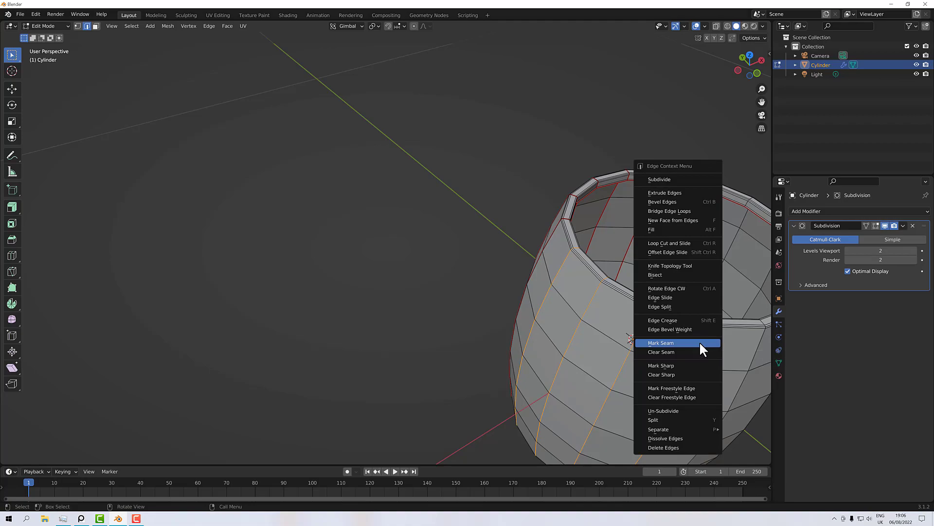
pyautogui.click(700, 342)
# Clear the selection and mark all remaining unseamed vertical edge loops around the barrel's side as seams.
pyautogui.scroll(-4, 700, 340)
pyautogui.moveTo(699, 340); pyautogui.dragTo(652, 339, button='middle')
pyautogui.hotkey('alt', 'a')
pyautogui.keyDown('alt'); pyautogui.click(551, 313); pyautogui.keyUp('alt')
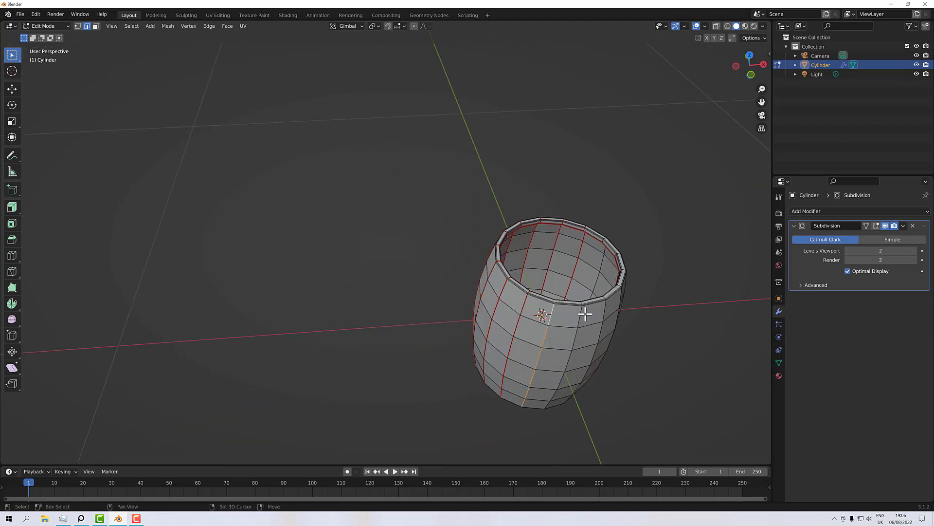
pyautogui.keyDown('alt'); pyautogui.keyDown('shift'); pyautogui.click(579, 314); pyautogui.keyUp('shift'); pyautogui.keyUp('alt')
pyautogui.keyDown('alt'); pyautogui.keyDown('shift'); pyautogui.click(607, 308); pyautogui.keyUp('shift'); pyautogui.keyUp('alt')
pyautogui.keyDown('alt'); pyautogui.keyDown('shift'); pyautogui.click(624, 295); pyautogui.keyUp('shift'); pyautogui.keyUp('alt')
pyautogui.moveTo(624, 296); pyautogui.dragTo(601, 342, button='middle')
pyautogui.keyDown('alt'); pyautogui.keyDown('shift'); pyautogui.click(620, 308); pyautogui.keyUp('shift'); pyautogui.keyUp('alt')
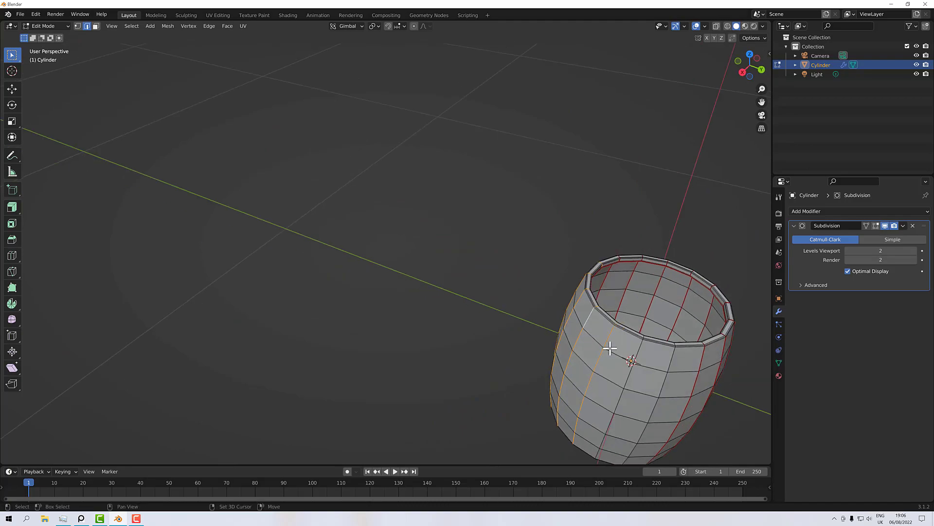
pyautogui.keyDown('alt'); pyautogui.keyDown('shift'); pyautogui.click(636, 353); pyautogui.keyUp('shift'); pyautogui.keyUp('alt')
pyautogui.keyDown('alt'); pyautogui.keyDown('shift'); pyautogui.click(672, 360); pyautogui.keyUp('shift'); pyautogui.keyUp('alt')
pyautogui.rightClick(671, 360)
pyautogui.click(663, 366)
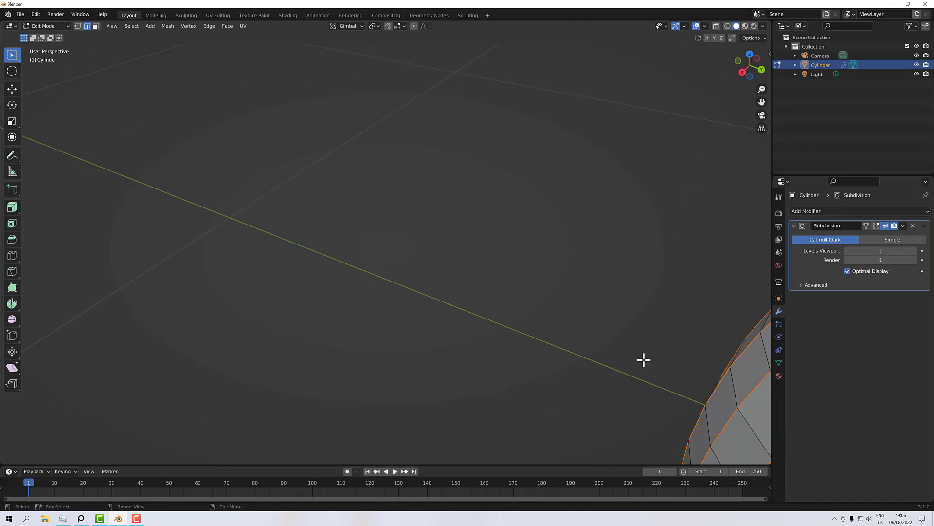
# Check the vertical seams around the barrel and reveal the hidden cap faces at both ends.
pyautogui.click(484, 315)
pyautogui.moveTo(484, 315); pyautogui.dragTo(597, 310, button='middle')
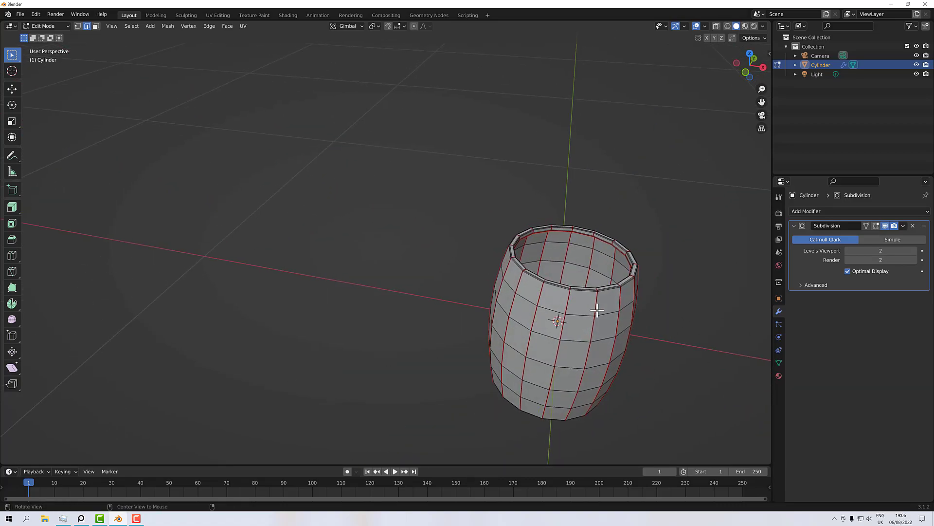
pyautogui.keyDown('alt'); pyautogui.click(597, 310); pyautogui.keyUp('alt')
pyautogui.press('f')
pyautogui.moveTo(594, 306); pyautogui.dragTo(665, 306, button='middle')
pyautogui.click(657, 309)
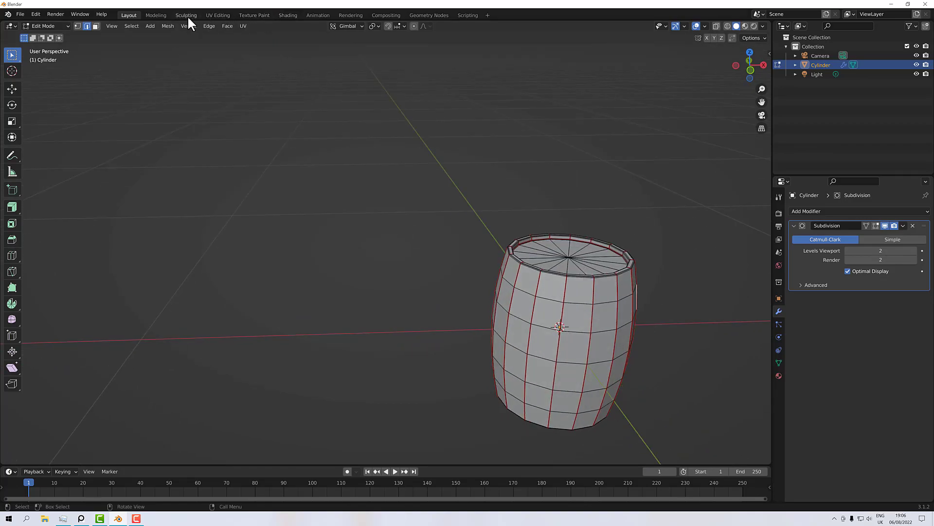
# Switch to the UV Editing workspace and select the entire barrel mesh.
pyautogui.click(209, 15)
pyautogui.scroll(12, 606, 273)
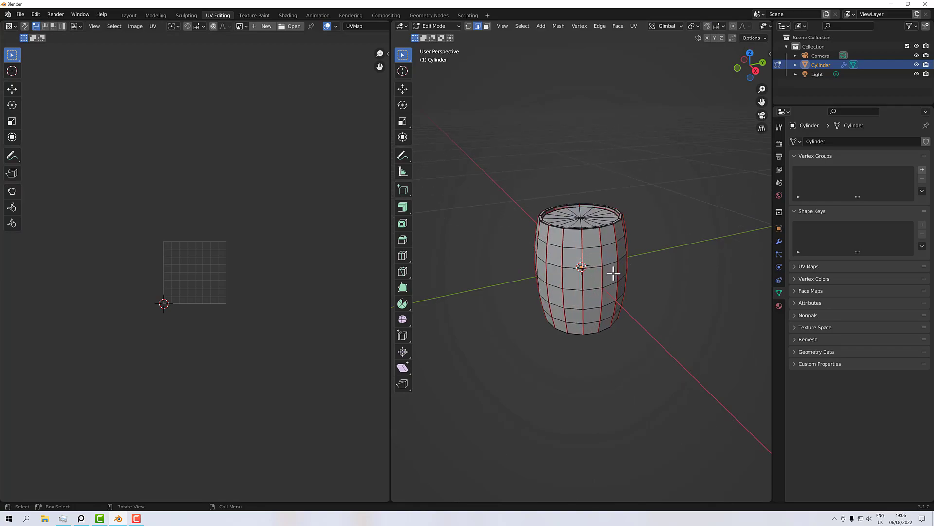
pyautogui.press('a')
pyautogui.rightClick(565, 209)
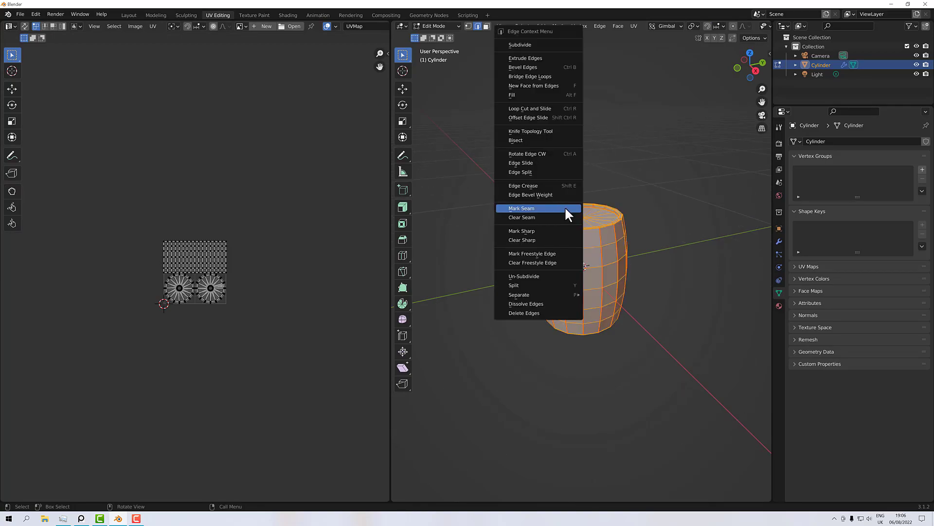
pyautogui.click(565, 208)
pyautogui.moveTo(611, 250)
pyautogui.mouseDown(button='middle')
pyautogui.moveTo(618, 261)
pyautogui.moveTo(623, 254)
pyautogui.mouseUp(button='middle')
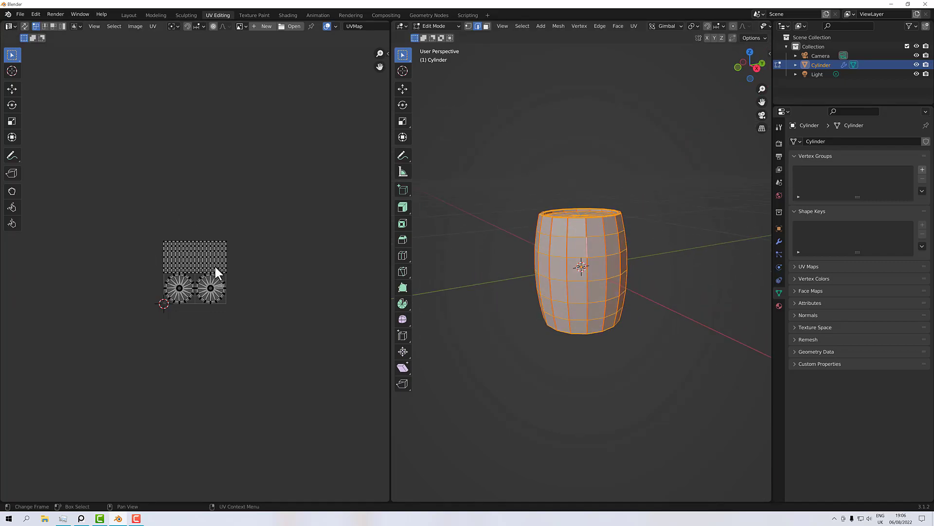
# Unwrap all of the barrel's UVs along the marked seams and inspect the stave and cap islands up close.
pyautogui.scroll(3, 215, 267)
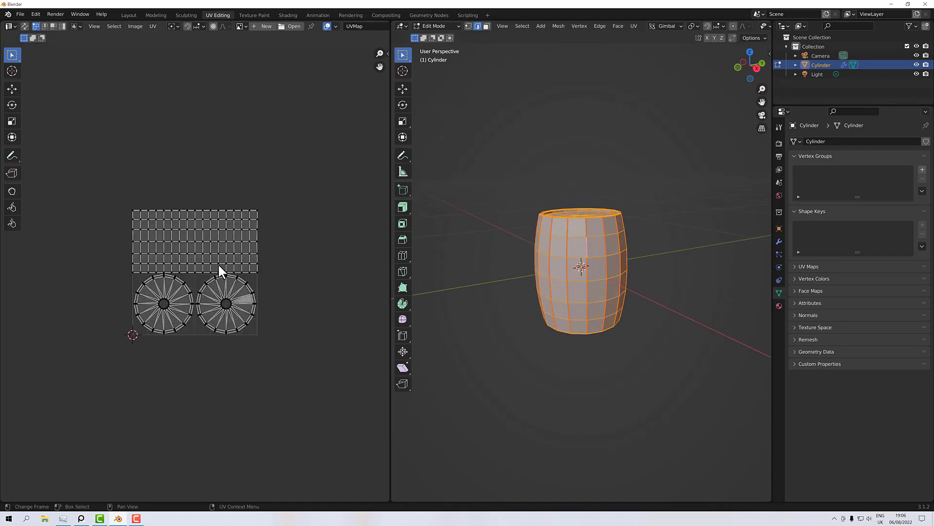
pyautogui.press('a')
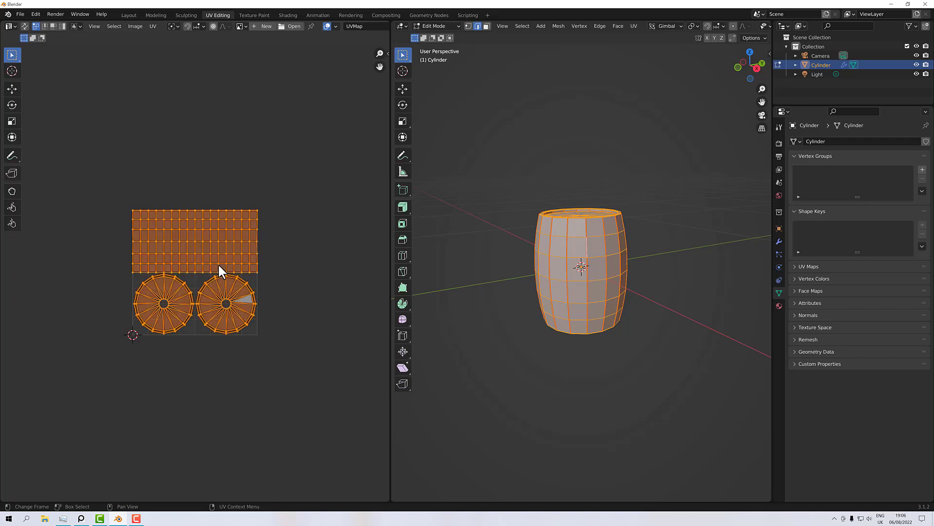
pyautogui.rightClick(218, 262)
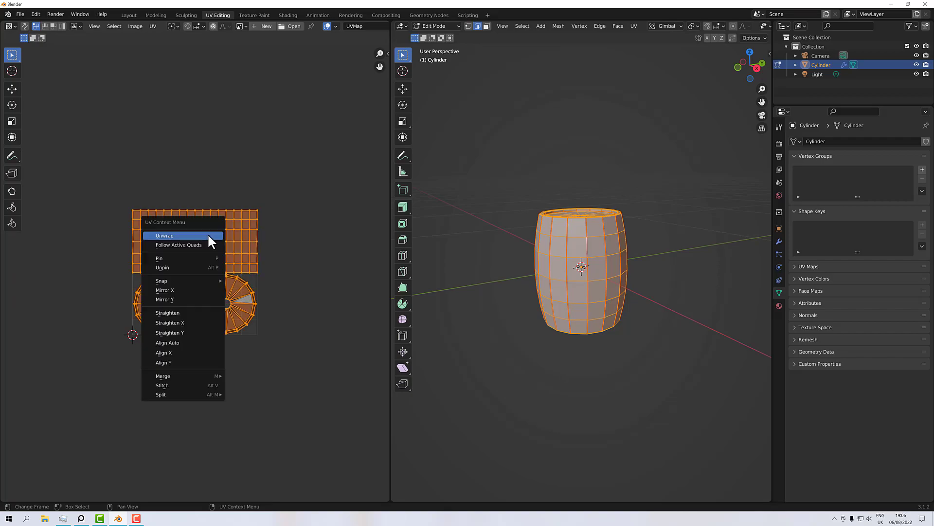
pyautogui.click(210, 238)
pyautogui.scroll(7, 198, 265)
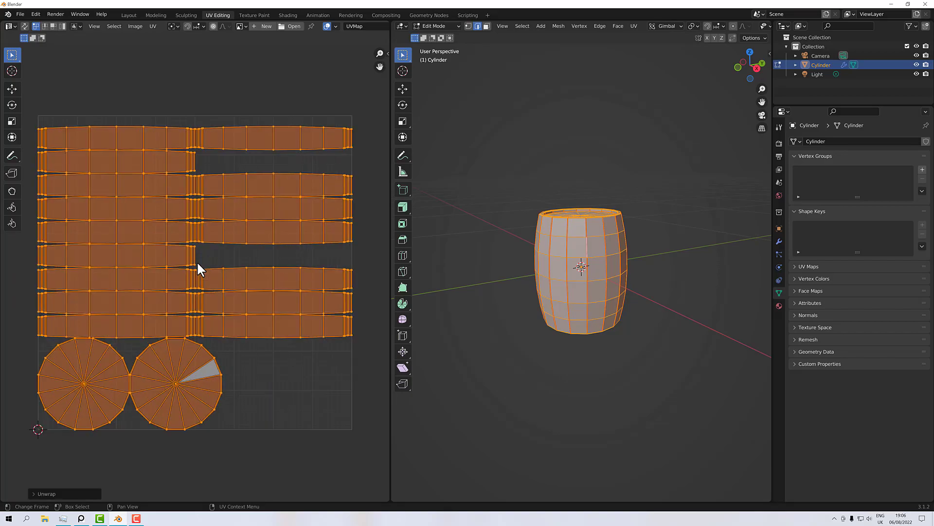
pyautogui.scroll(-3, 205, 260)
pyautogui.scroll(8, 196, 294)
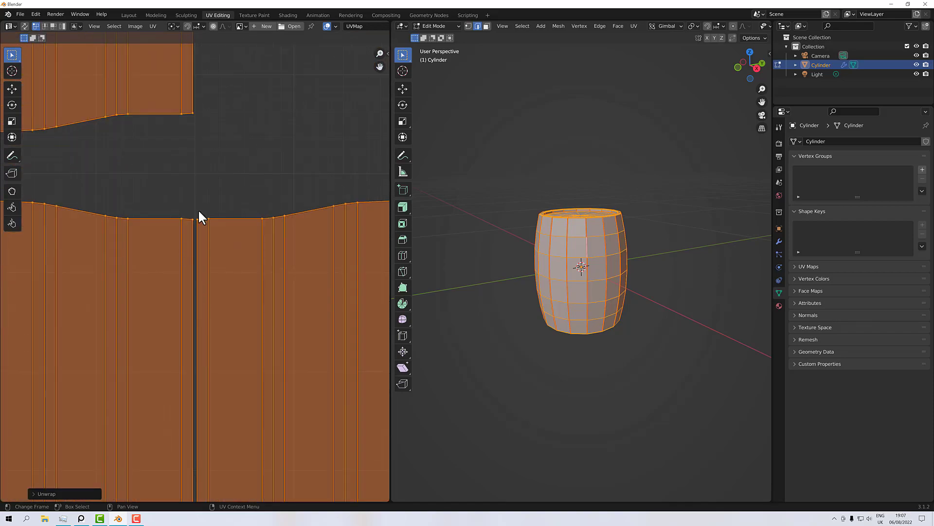
pyautogui.scroll(-5, 195, 236)
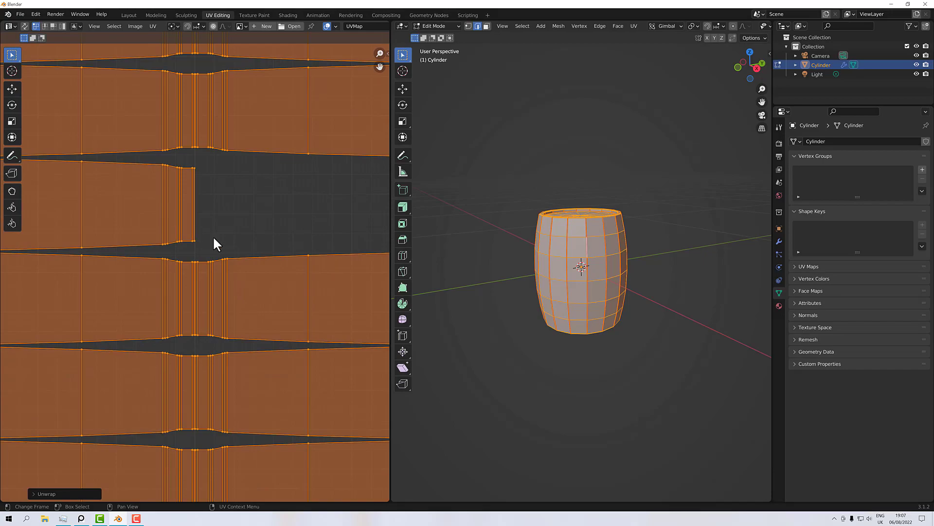
# Pack all of the barrel's unwrapped stave and cap islands into the UV square.
pyautogui.scroll(-3, 212, 236)
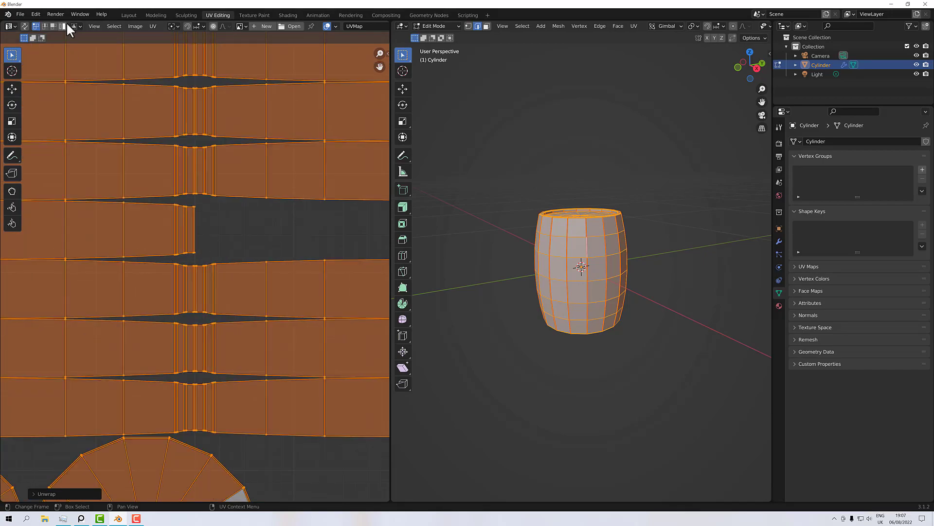
pyautogui.click(152, 28)
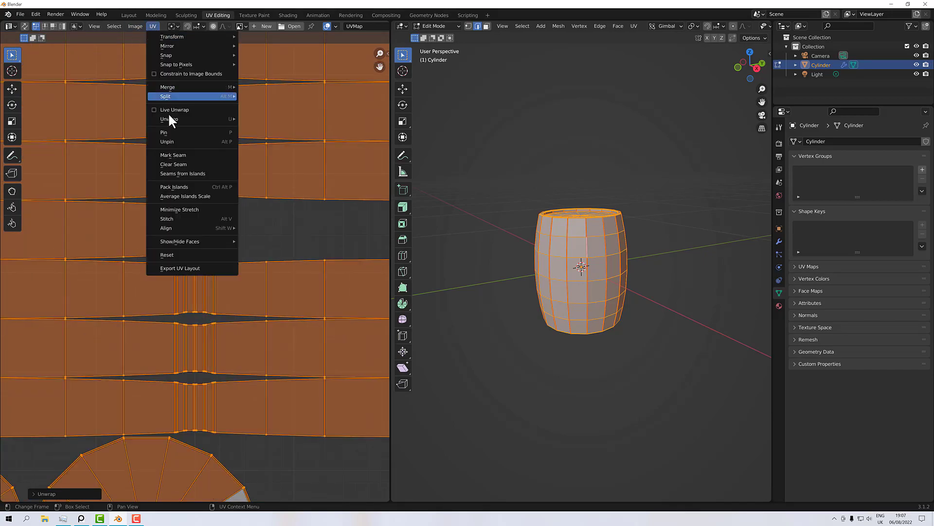
pyautogui.click(174, 186)
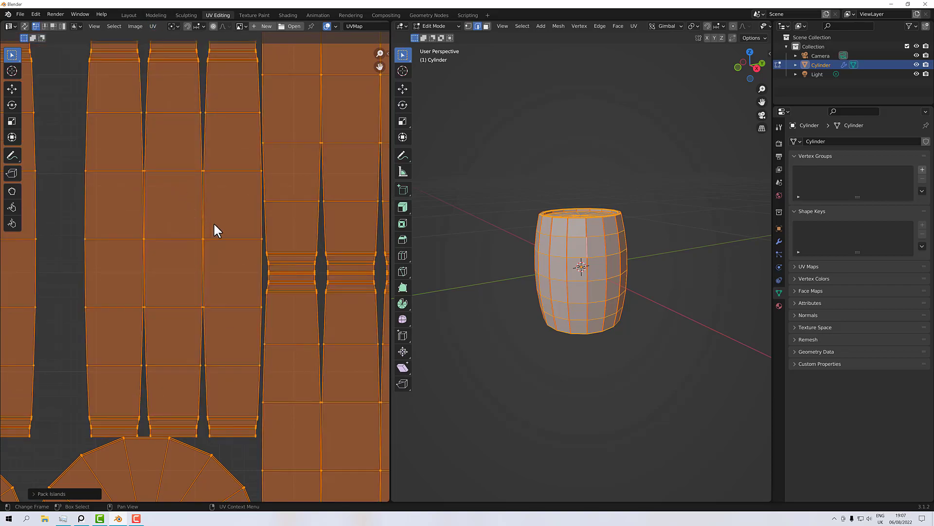
pyautogui.scroll(-3, 213, 222)
pyautogui.scroll(1, 247, 265)
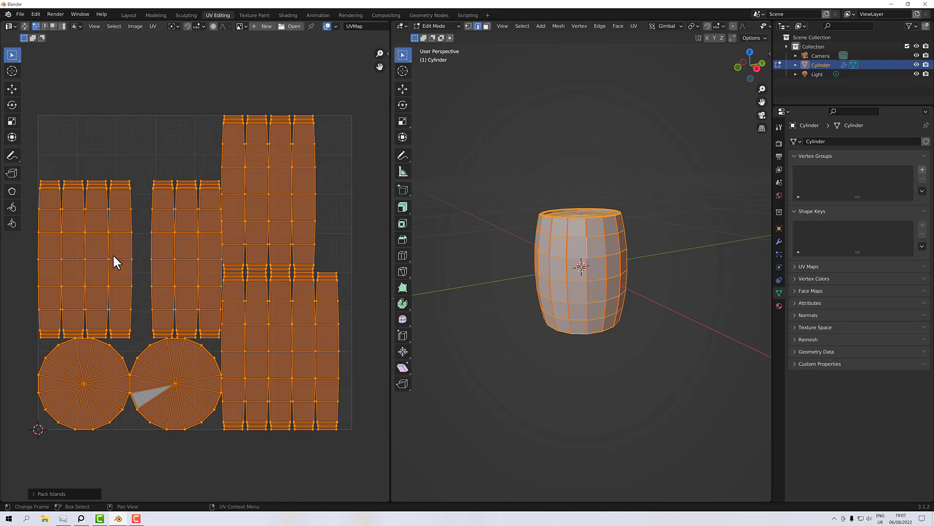
# Set the island packing margin to 0.01 and check the gaps between the islands up close.
pyautogui.click(54, 495)
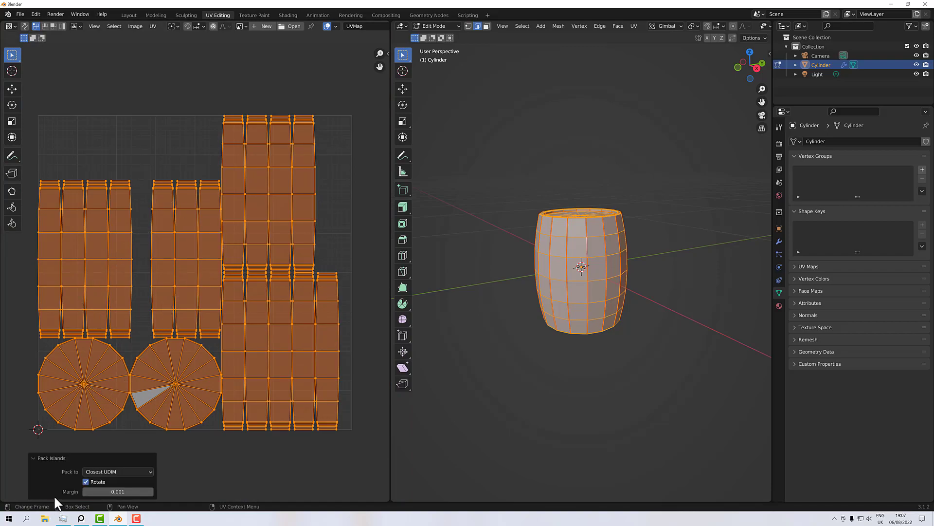
pyautogui.click(122, 492)
pyautogui.write('0.1')
pyautogui.press('Return')
pyautogui.click(122, 492)
pyautogui.write('0.01')
pyautogui.press('Return')
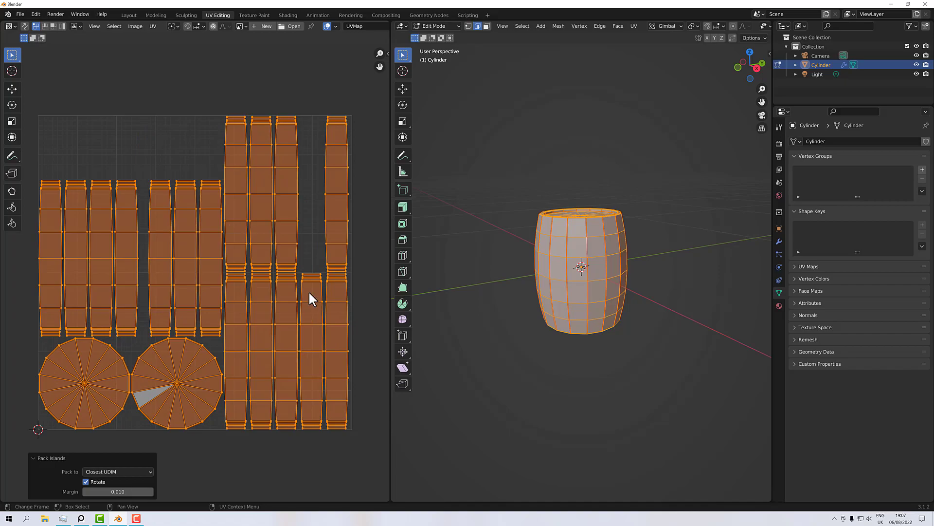
pyautogui.scroll(5, 309, 292)
pyautogui.scroll(-2, 307, 295)
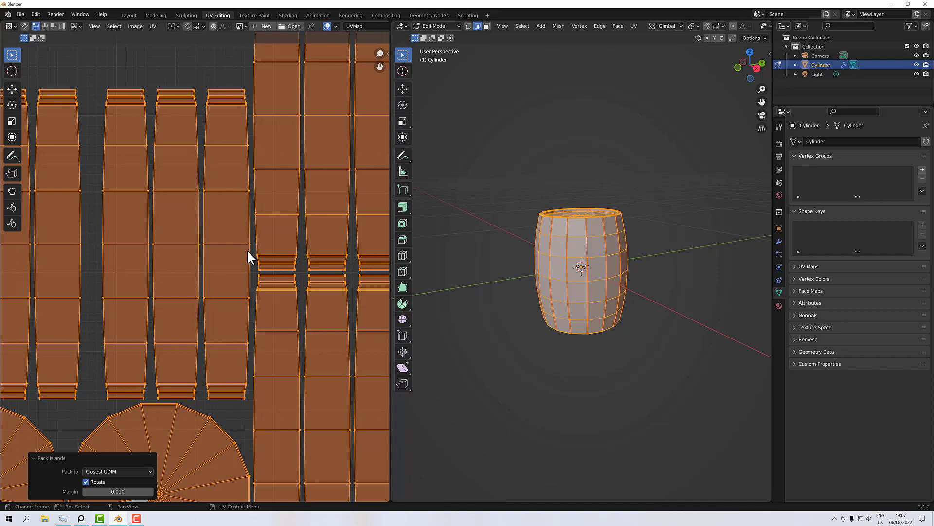
pyautogui.scroll(-4, 235, 358)
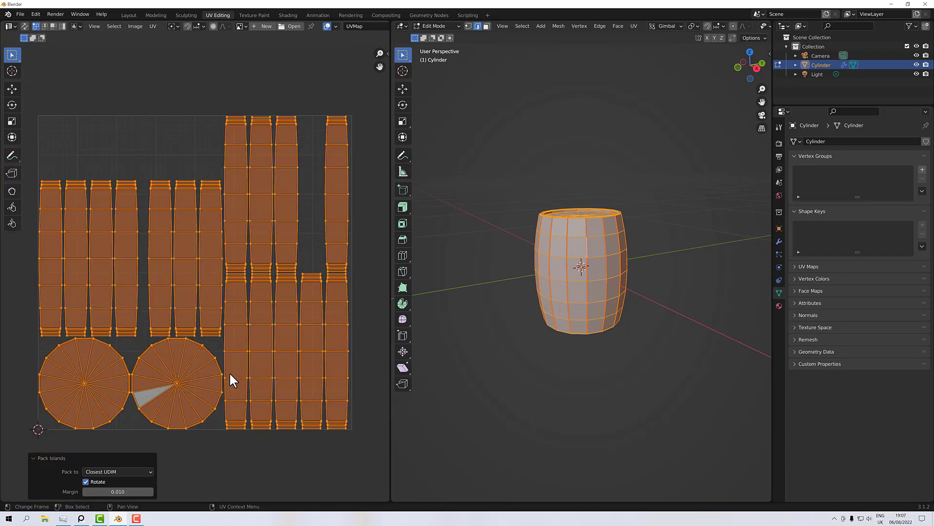
# Examine the two circular cap islands by selecting their centre points, and compare them with the barrel's recessed end.
pyautogui.scroll(1, 213, 387)
pyautogui.click(82, 377)
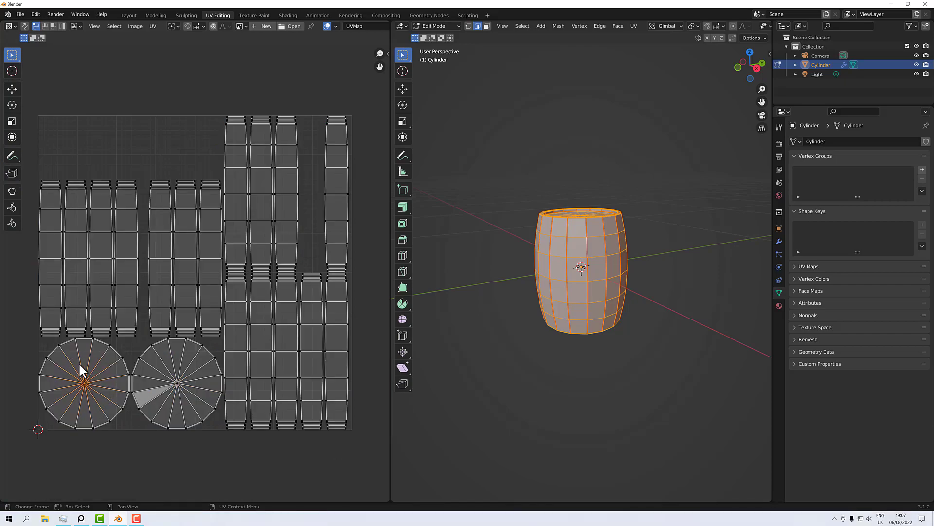
pyautogui.click(179, 386)
pyautogui.click(91, 381)
pyautogui.click(178, 385)
pyautogui.scroll(4, 176, 370)
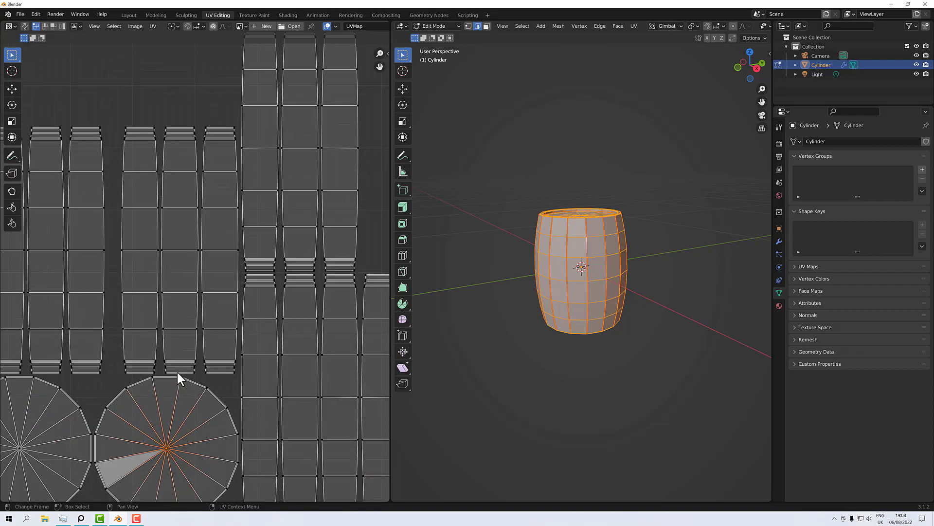
pyautogui.scroll(-3, 176, 370)
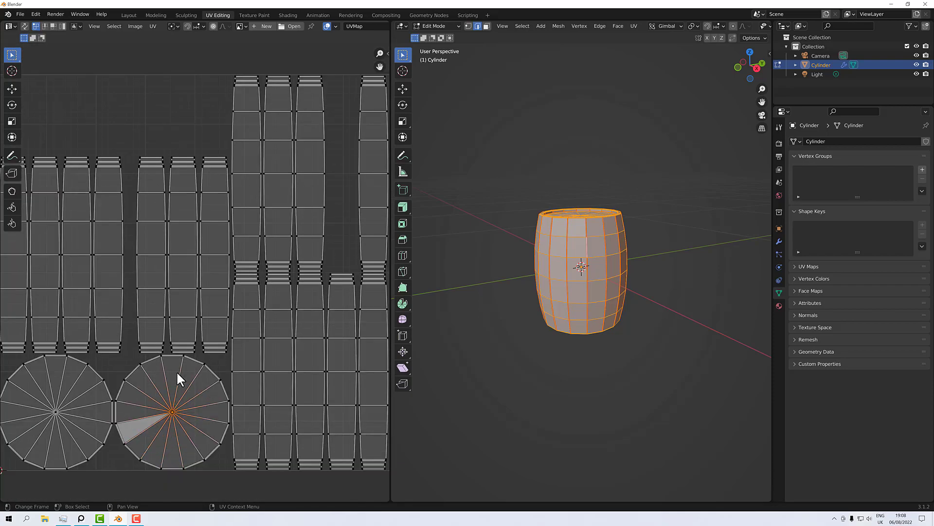
pyautogui.scroll(-2, 226, 349)
pyautogui.scroll(1, 229, 357)
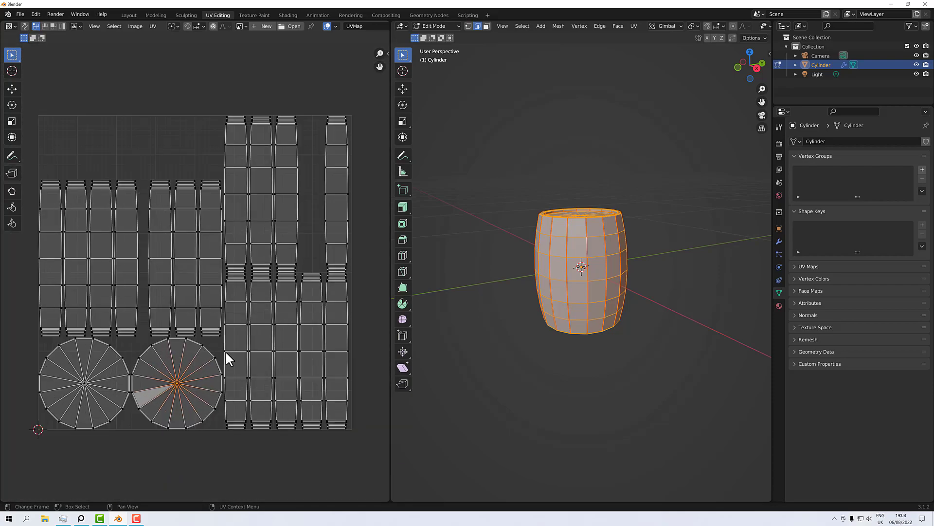
pyautogui.moveTo(474, 319); pyautogui.dragTo(555, 334, button='middle')
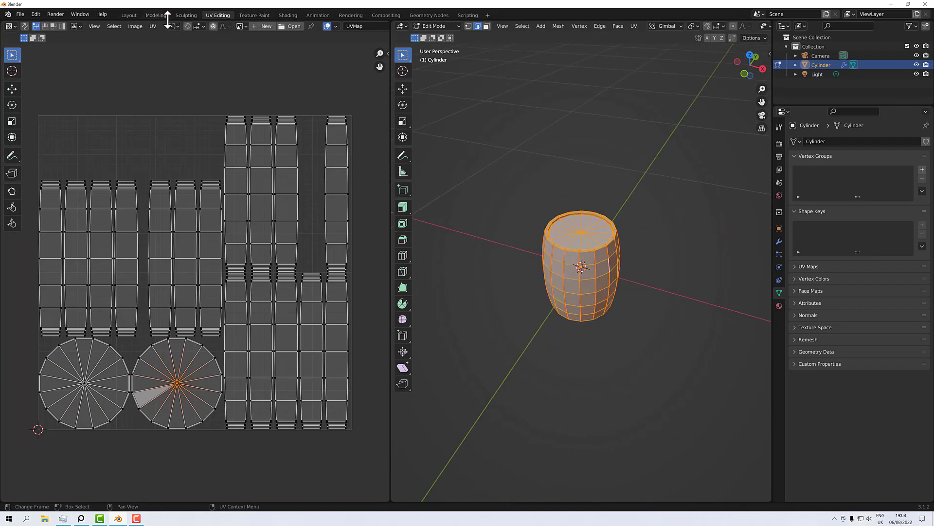
# Return to the Modeling workspace and frame the whole barrel in the viewport.
pyautogui.click(153, 15)
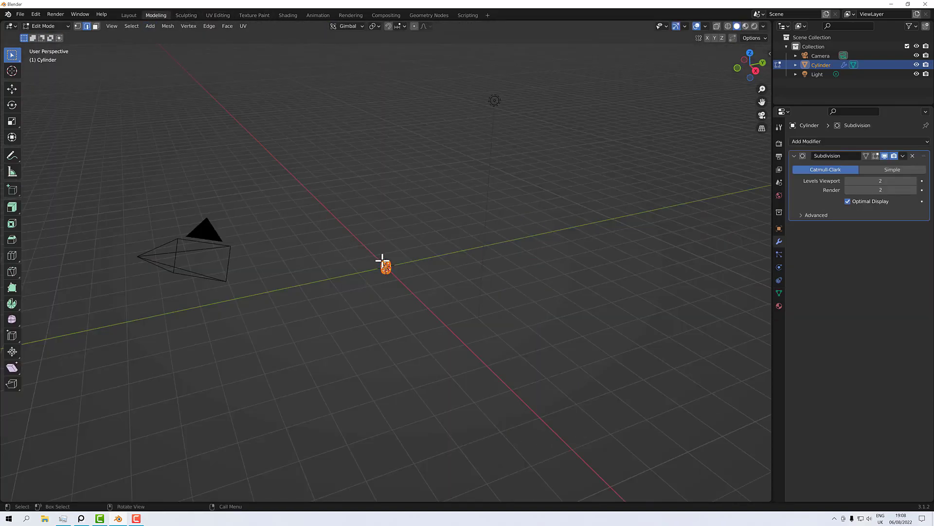
pyautogui.press('KP_Decimal')
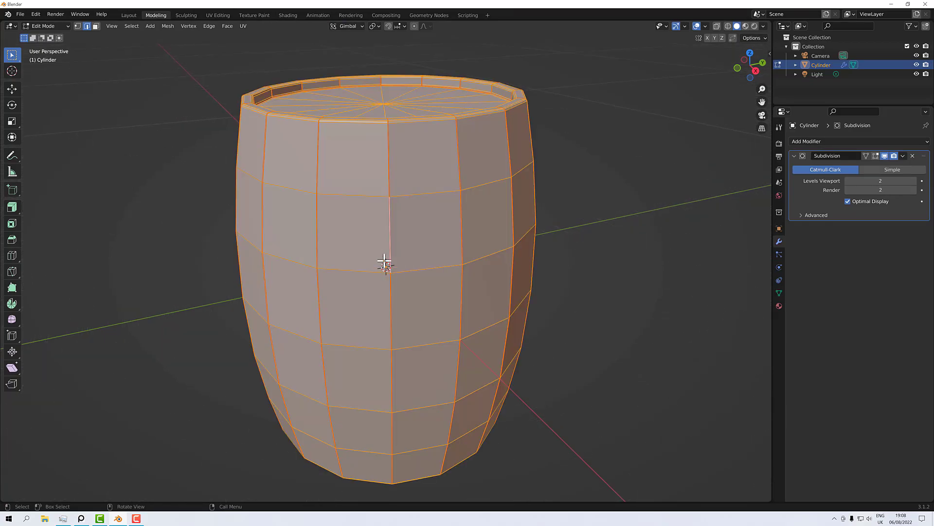
pyautogui.moveTo(390, 261); pyautogui.dragTo(452, 287, button='middle')
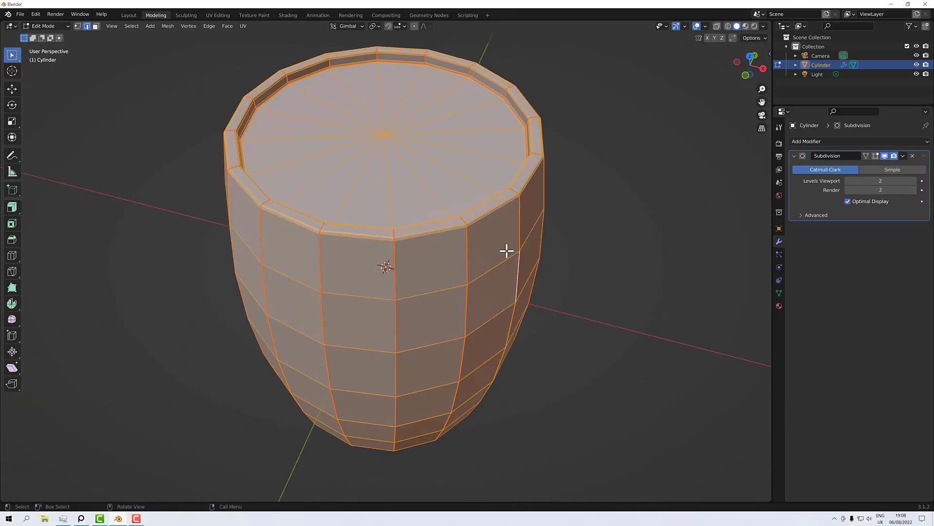
pyautogui.moveTo(540, 259); pyautogui.dragTo(524, 273, button='middle')
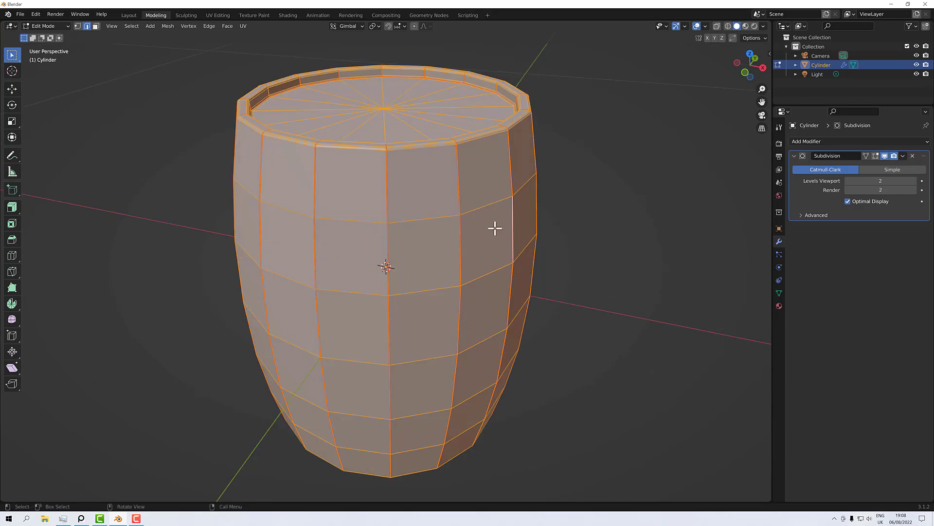
# Examine the barrel from several angles with the Subdivision modifier's Edit Mode display enabled, and disable that display again.
pyautogui.click(871, 153)
pyautogui.moveTo(626, 208); pyautogui.dragTo(621, 213, button='middle')
pyautogui.click(595, 239)
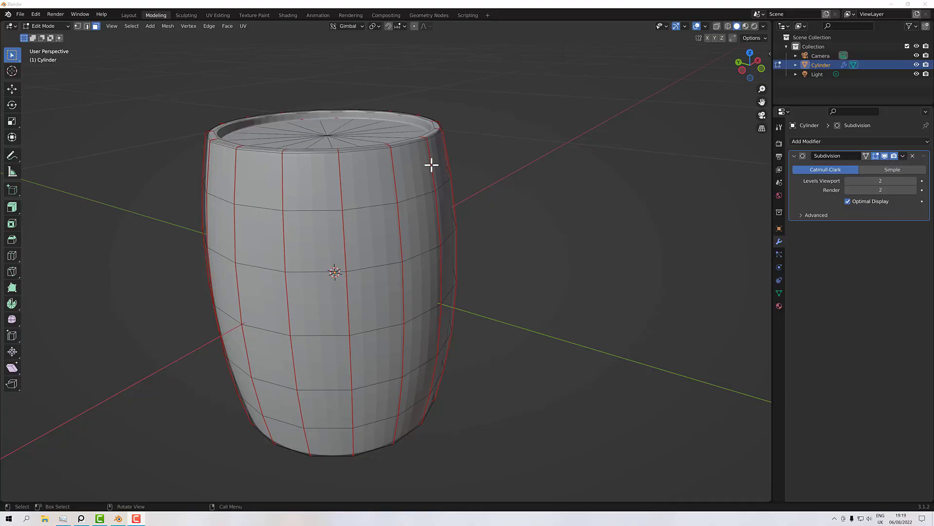
pyautogui.moveTo(472, 168); pyautogui.dragTo(535, 171, button='middle')
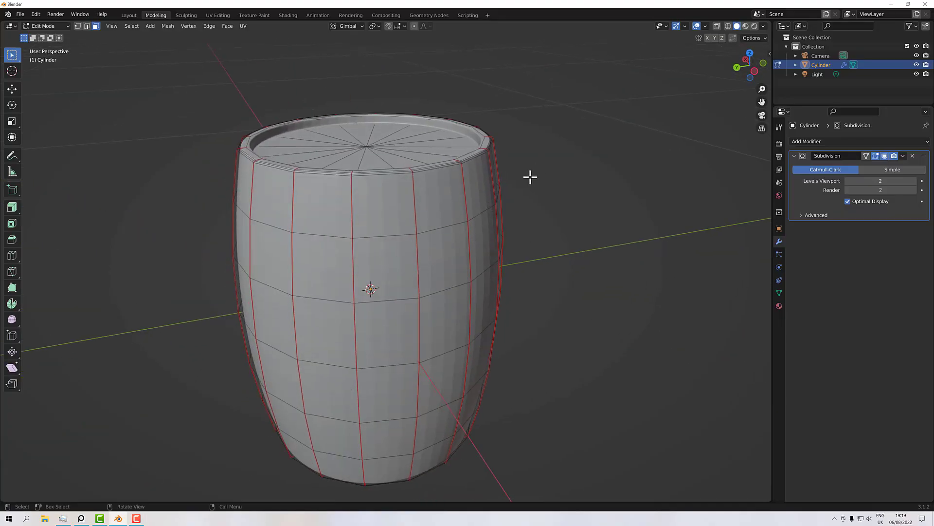
pyautogui.moveTo(372, 195); pyautogui.dragTo(396, 217, button='middle')
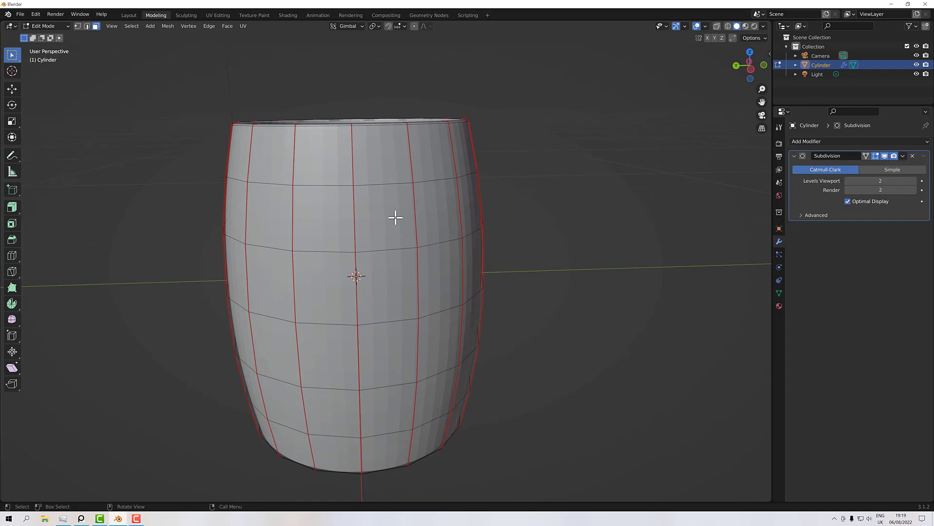
pyautogui.moveTo(395, 218); pyautogui.dragTo(384, 146, button='middle')
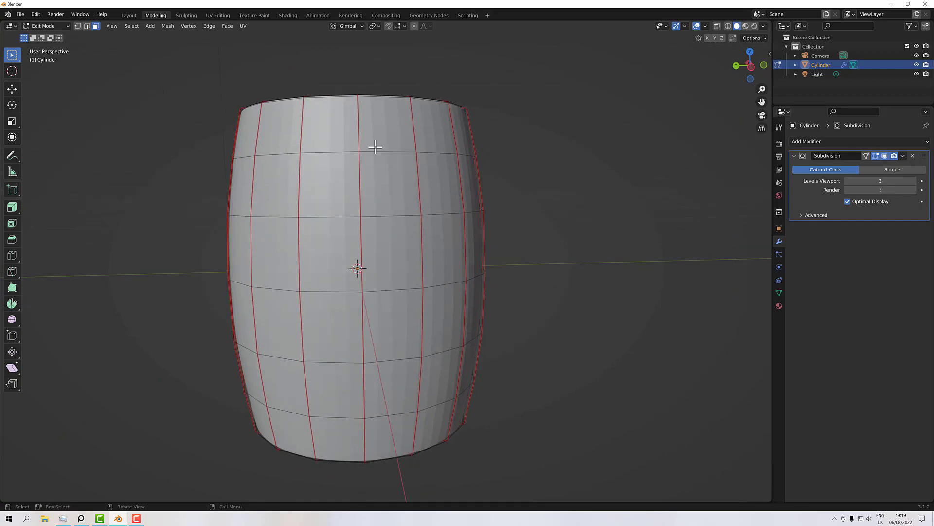
pyautogui.moveTo(412, 186); pyautogui.dragTo(313, 255, button='middle')
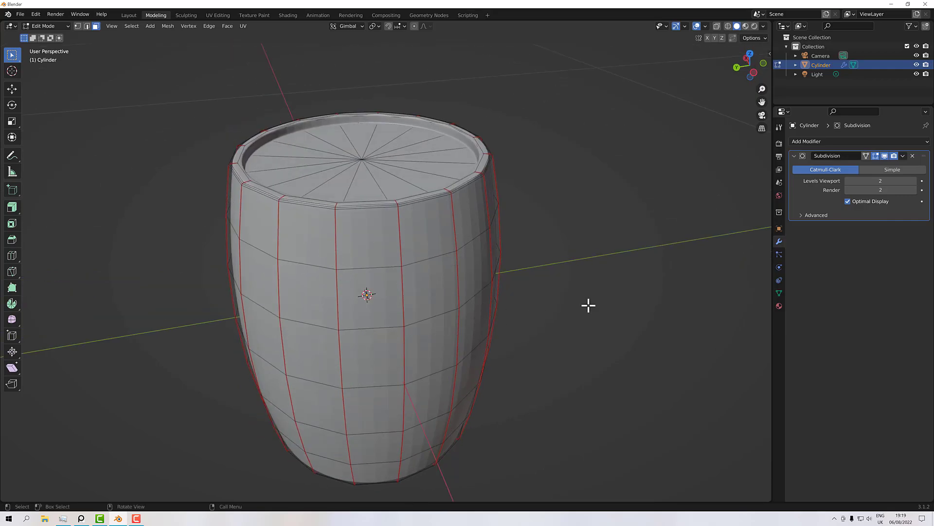
pyautogui.click(875, 155)
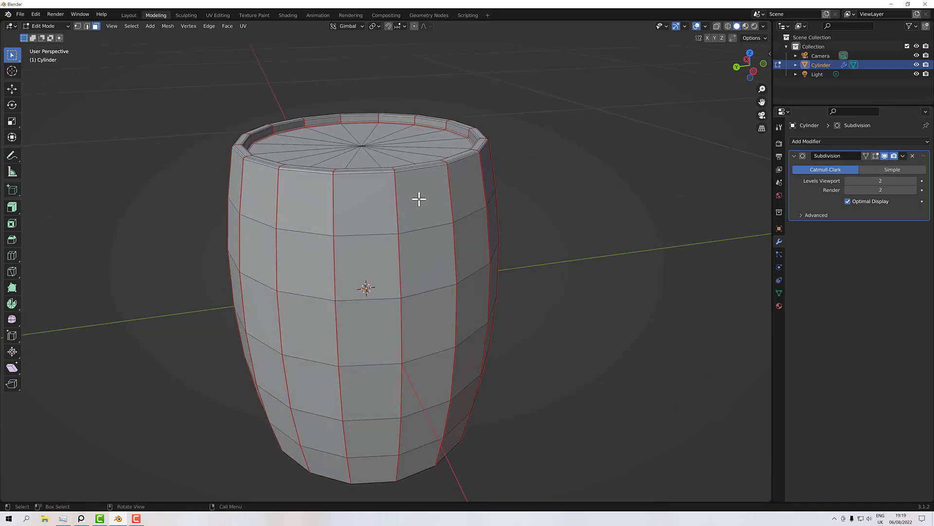
# Select the upper three horizontal face loops around the barrel's side.
pyautogui.click(403, 202)
pyautogui.keyDown('alt'); pyautogui.click(403, 201); pyautogui.keyUp('alt')
pyautogui.hotkey('ctrl', 'z')
pyautogui.keyDown('alt'); pyautogui.click(403, 201); pyautogui.keyUp('alt')
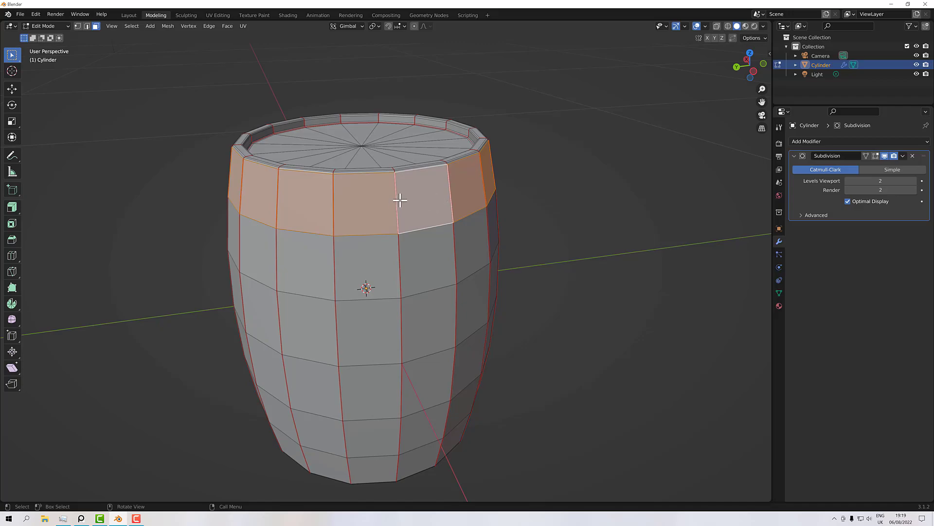
pyautogui.keyDown('alt'); pyautogui.keyDown('shift'); pyautogui.click(406, 265); pyautogui.keyUp('shift'); pyautogui.keyUp('alt')
pyautogui.keyDown('shift'); pyautogui.click(407, 328); pyautogui.keyUp('shift')
pyautogui.keyDown('shift'); pyautogui.click(408, 328); pyautogui.keyUp('shift')
pyautogui.keyDown('alt'); pyautogui.keyDown('shift'); pyautogui.click(408, 334); pyautogui.keyUp('shift'); pyautogui.keyUp('alt')
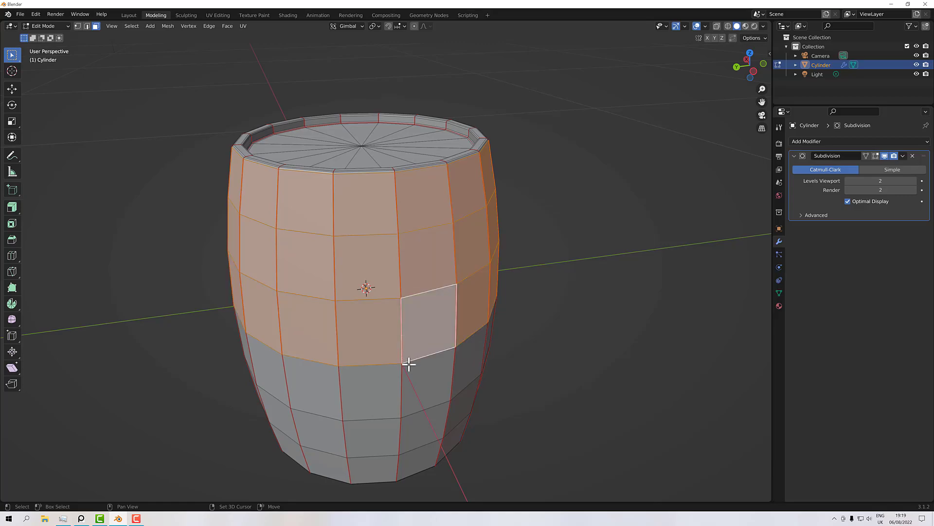
# Add the lower three horizontal face loops to the selection so the barrel's entire outer side is selected.
pyautogui.keyDown('alt'); pyautogui.keyDown('shift'); pyautogui.click(408, 380); pyautogui.keyUp('shift'); pyautogui.keyUp('alt')
pyautogui.keyDown('alt'); pyautogui.keyDown('shift'); pyautogui.click(409, 431); pyautogui.keyUp('shift'); pyautogui.keyUp('alt')
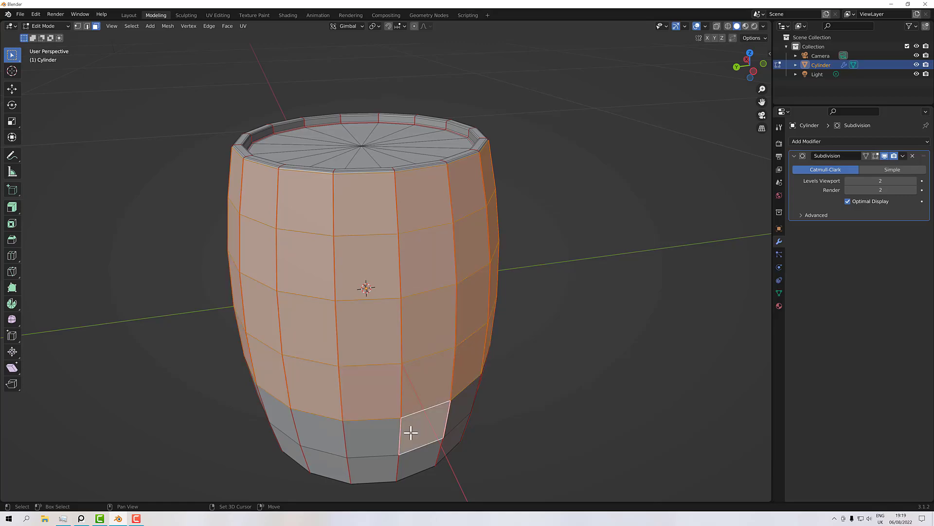
pyautogui.keyDown('shift'); pyautogui.click(404, 462); pyautogui.keyUp('shift')
pyautogui.keyDown('shift'); pyautogui.click(404, 461); pyautogui.keyUp('shift')
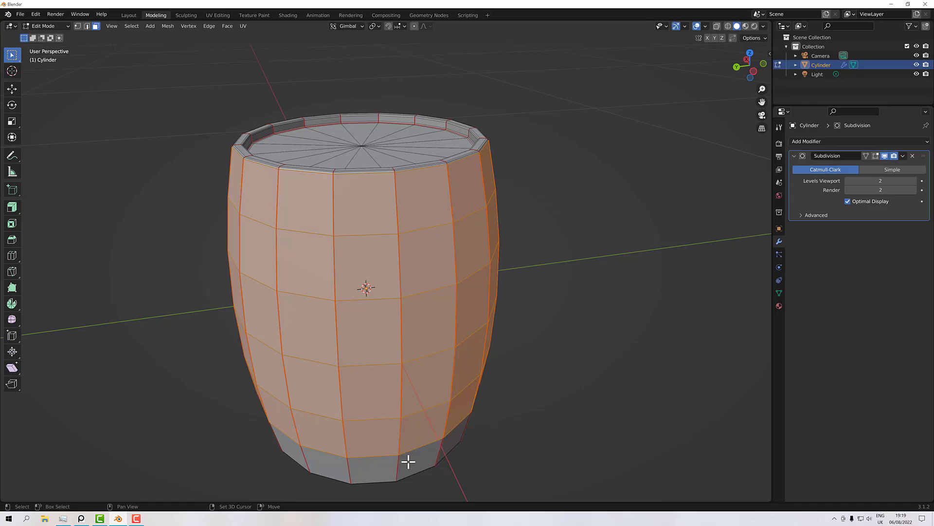
pyautogui.keyDown('shift'); pyautogui.click(408, 462); pyautogui.keyUp('shift')
pyautogui.keyDown('alt'); pyautogui.keyDown('shift'); pyautogui.click(408, 462); pyautogui.keyUp('shift'); pyautogui.keyUp('alt')
pyautogui.moveTo(558, 367); pyautogui.dragTo(576, 344, button='middle')
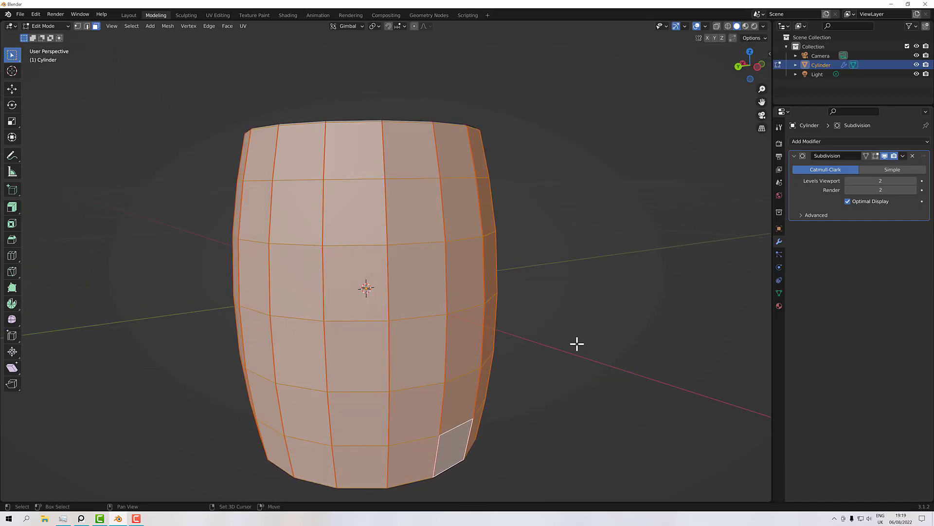
# Duplicate the selected side faces in place and hide all unselected geometry.
pyautogui.hotkey('shift', 'd')
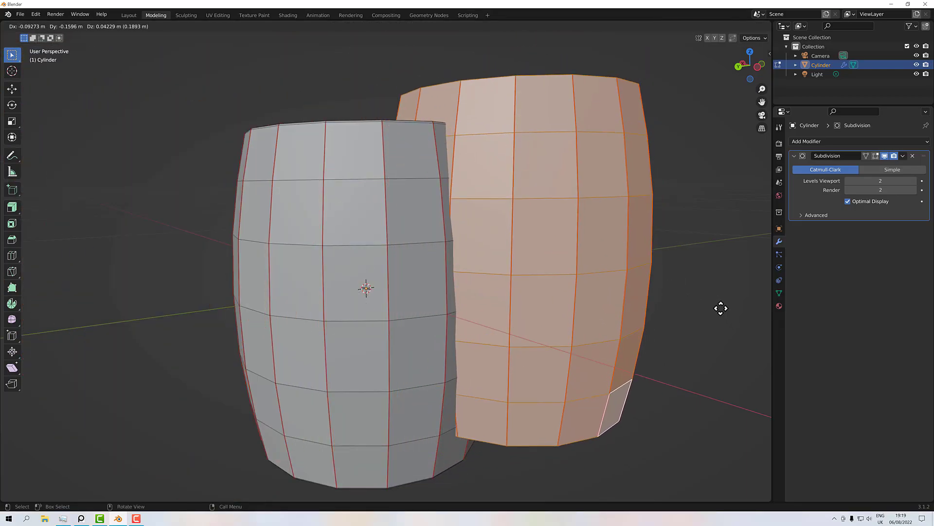
pyautogui.rightClick(687, 289)
pyautogui.moveTo(564, 244); pyautogui.dragTo(593, 272, button='middle')
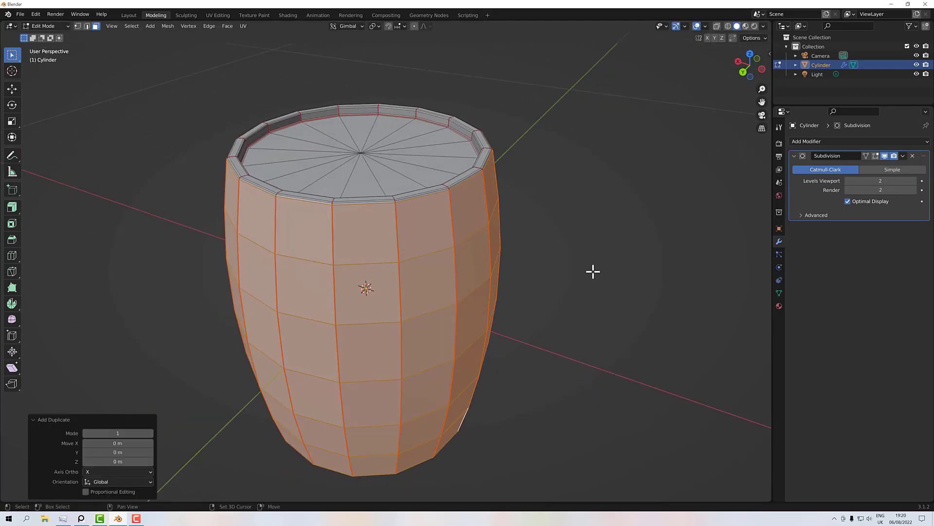
pyautogui.hotkey('shift', 'h')
pyautogui.moveTo(592, 271); pyautogui.dragTo(555, 246, button='middle')
pyautogui.moveTo(562, 311)
pyautogui.mouseDown(button='middle')
pyautogui.moveTo(559, 279)
pyautogui.moveTo(564, 300)
pyautogui.mouseUp(button='middle')
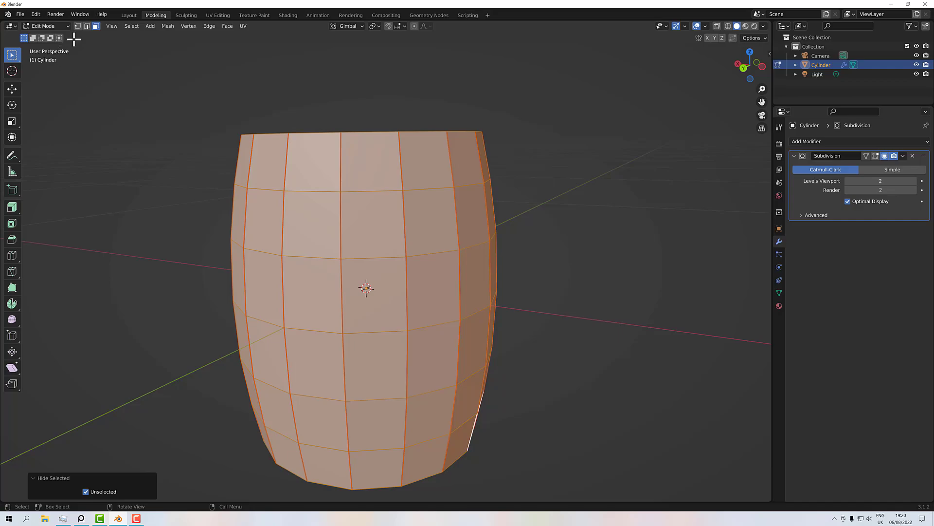
# Switch to edge selection and select four horizontal edge loops on the duplicated side, two above and two below the middle loop.
pyautogui.click(87, 26)
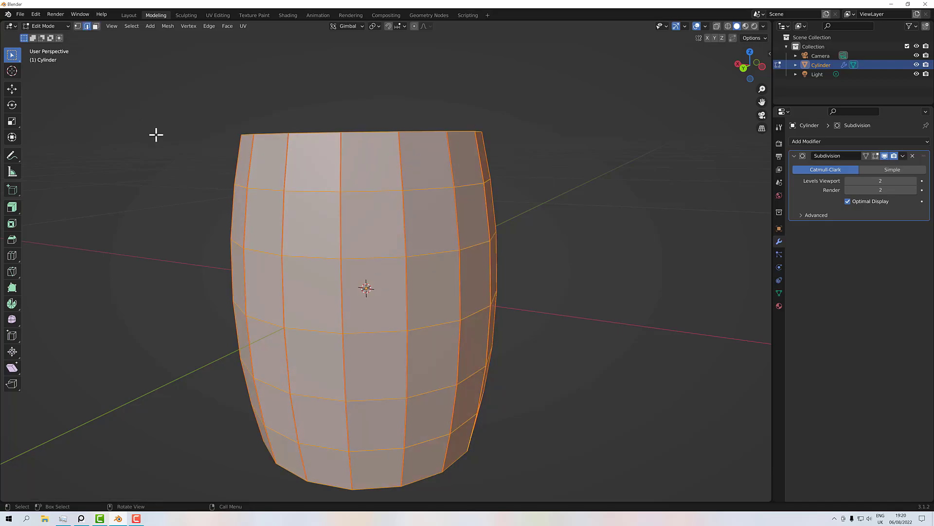
pyautogui.keyDown('alt'); pyautogui.click(374, 190); pyautogui.keyUp('alt')
pyautogui.keyDown('alt'); pyautogui.keyDown('shift'); pyautogui.click(374, 258); pyautogui.keyUp('shift'); pyautogui.keyUp('alt')
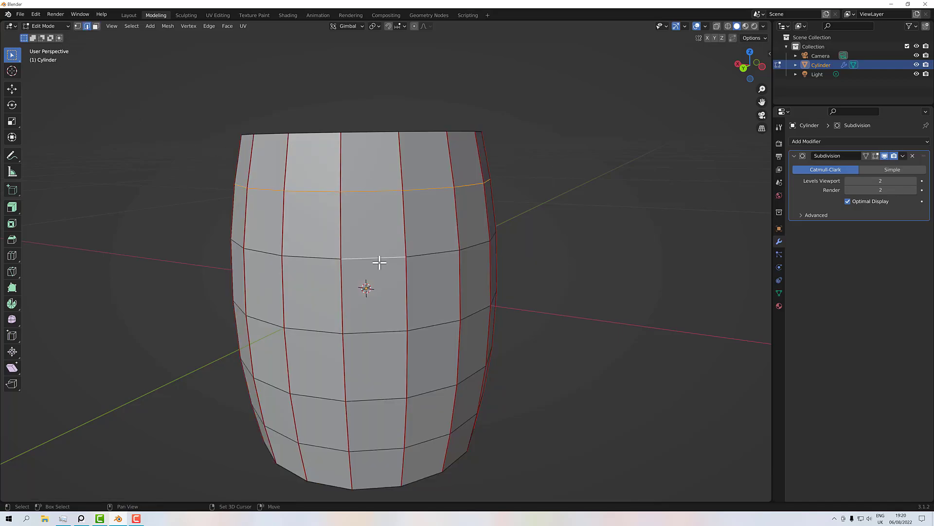
pyautogui.keyDown('alt'); pyautogui.keyDown('shift'); pyautogui.click(374, 399); pyautogui.keyUp('shift'); pyautogui.keyUp('alt')
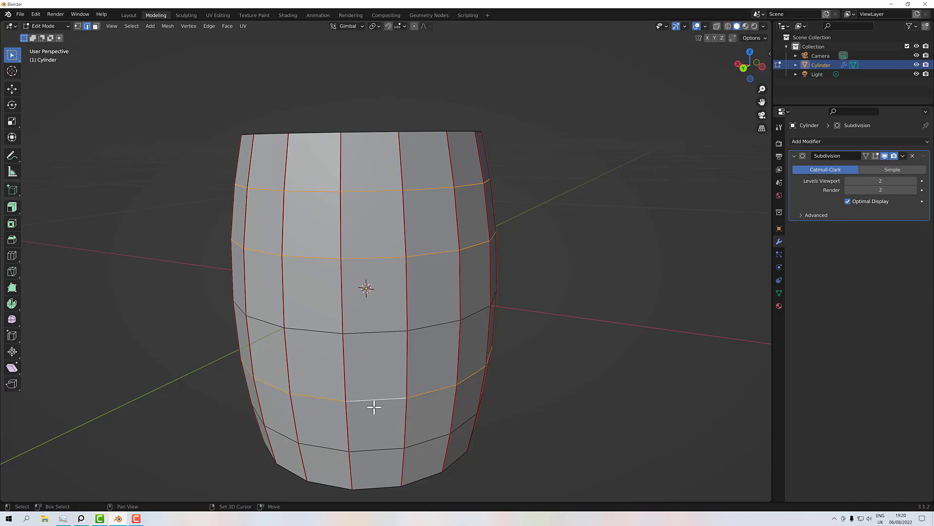
pyautogui.keyDown('alt'); pyautogui.keyDown('shift'); pyautogui.click(384, 448); pyautogui.keyUp('shift'); pyautogui.keyUp('alt')
pyautogui.moveTo(393, 443); pyautogui.dragTo(431, 411, button='middle')
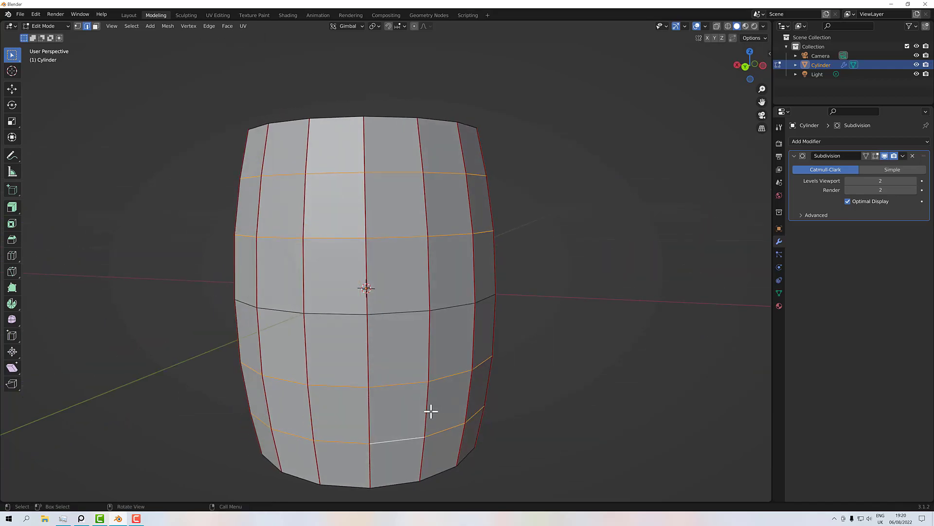
# Bevel the four selected edge loops with two segments and a width of 0.25 in.
pyautogui.hotkey('ctrl', 'b')
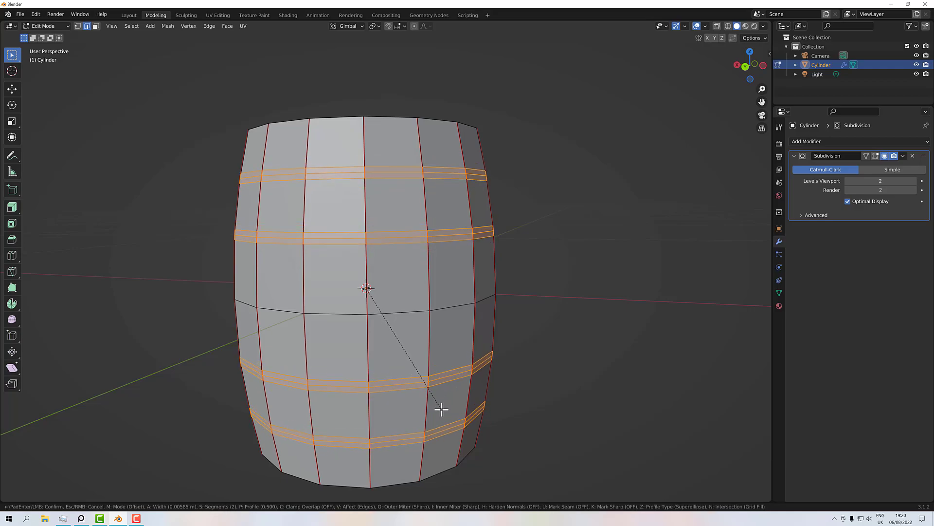
pyautogui.click(445, 408)
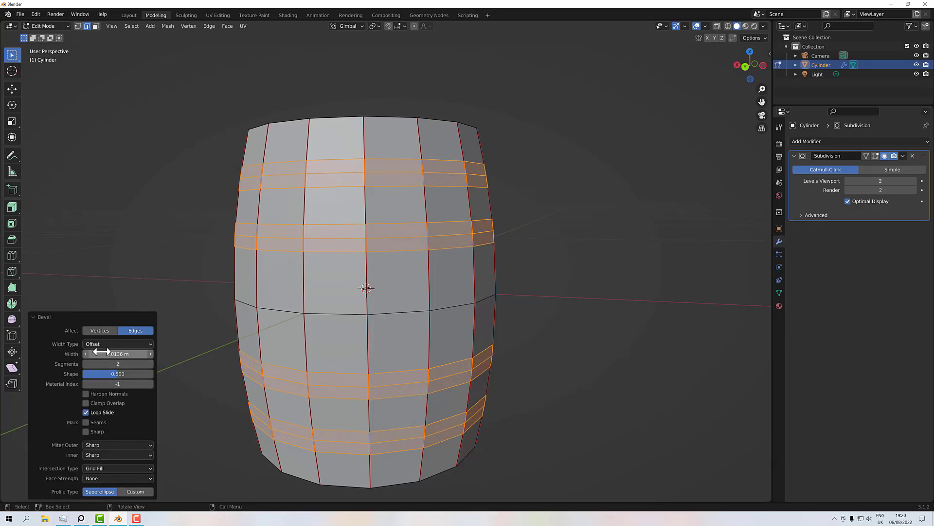
pyautogui.moveTo(127, 353); pyautogui.dragTo(105, 353)
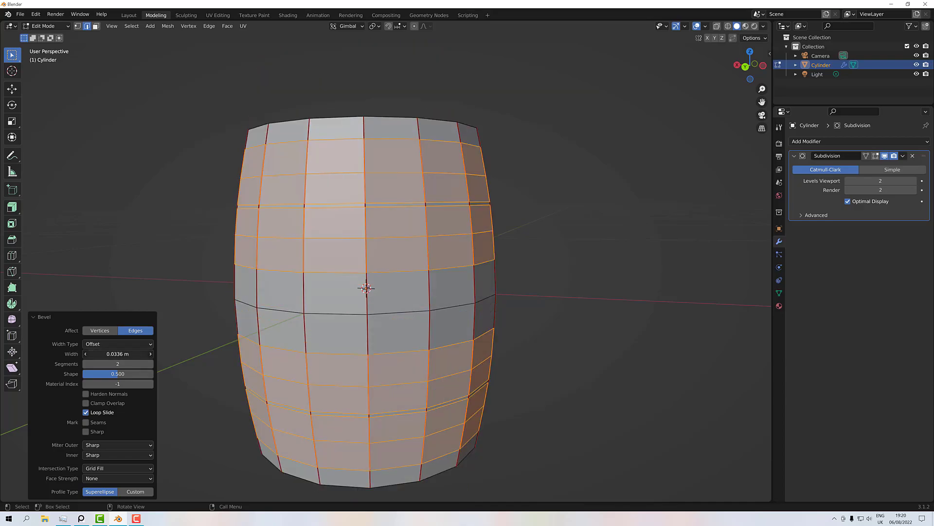
pyautogui.click(127, 354)
pyautogui.write('0.25')
pyautogui.press('Return')
pyautogui.click(128, 354)
pyautogui.write('0')
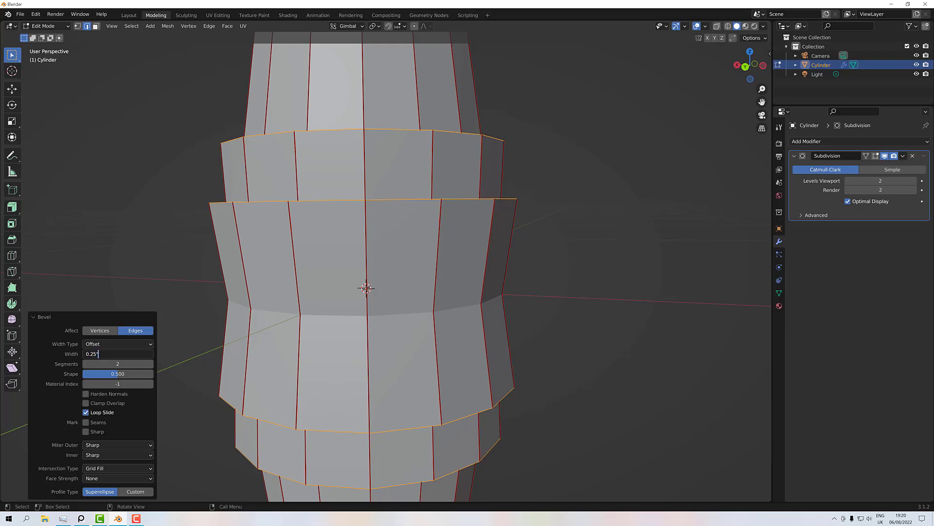
pyautogui.press('Return')
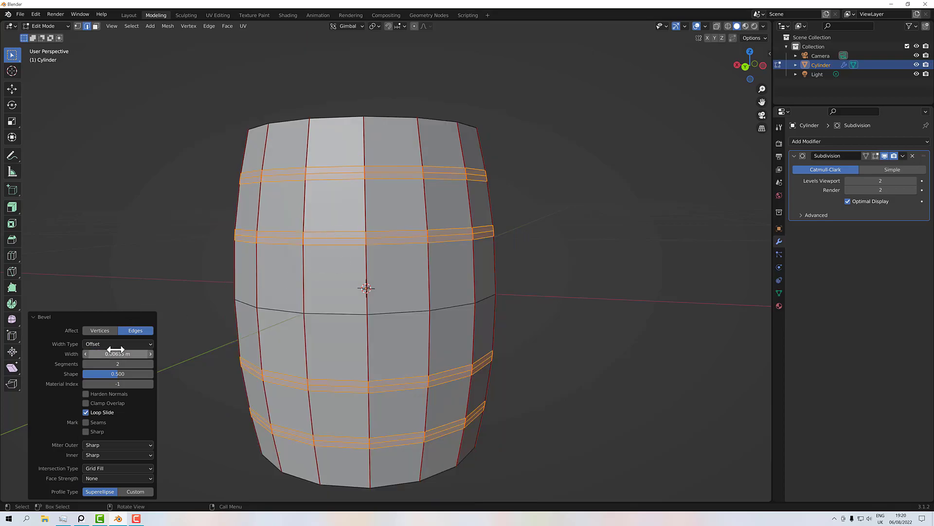
# Widen the bevel on the four edge loops to 0.3 in.
pyautogui.click(125, 354)
pyautogui.write('0.3')
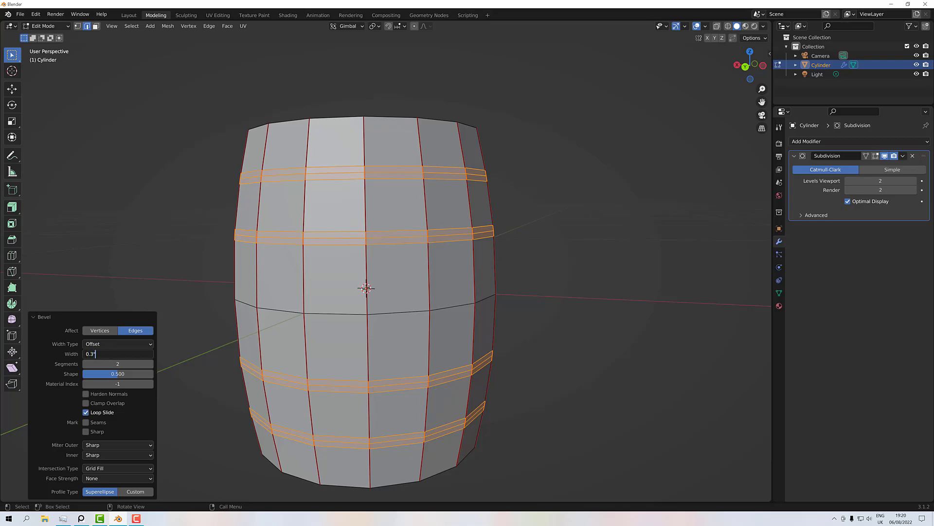
pyautogui.press('Return')
pyautogui.moveTo(428, 255)
pyautogui.mouseDown(button='middle')
pyautogui.moveTo(412, 273)
pyautogui.moveTo(445, 314)
pyautogui.moveTo(457, 282)
pyautogui.moveTo(425, 247)
pyautogui.mouseUp(button='middle')
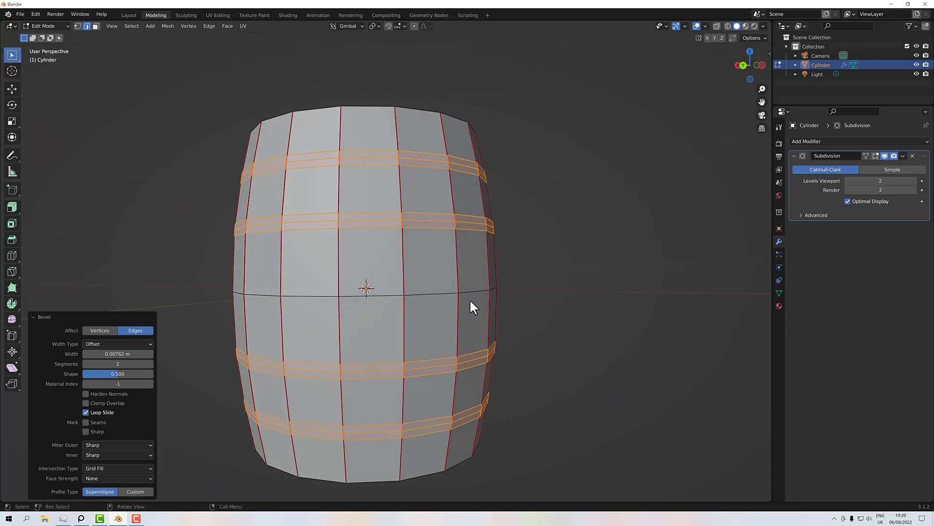
pyautogui.moveTo(553, 229); pyautogui.dragTo(184, 101, button='middle')
pyautogui.click(136, 27)
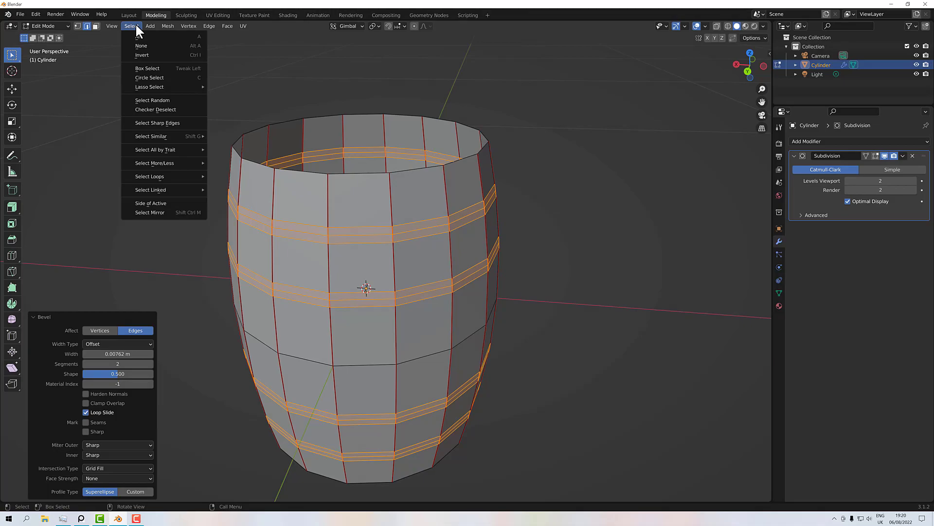
pyautogui.click(143, 55)
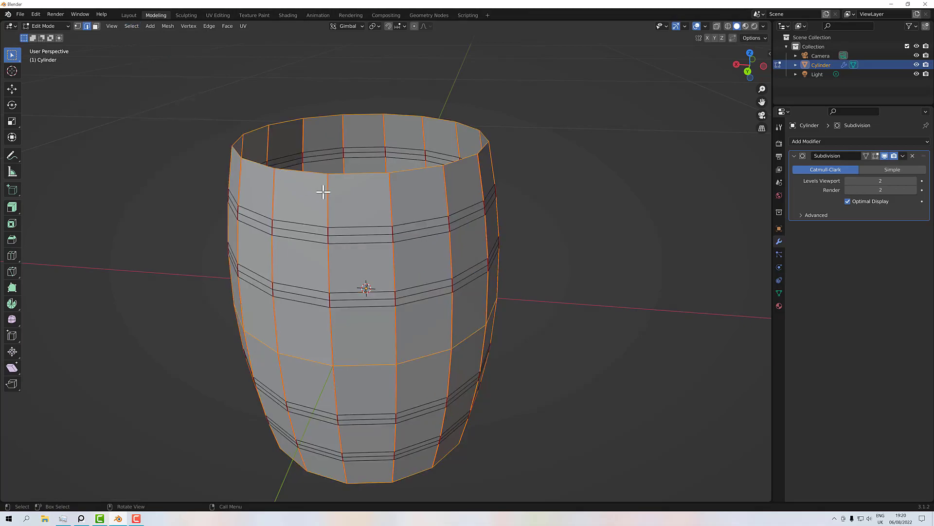
pyautogui.click(96, 26)
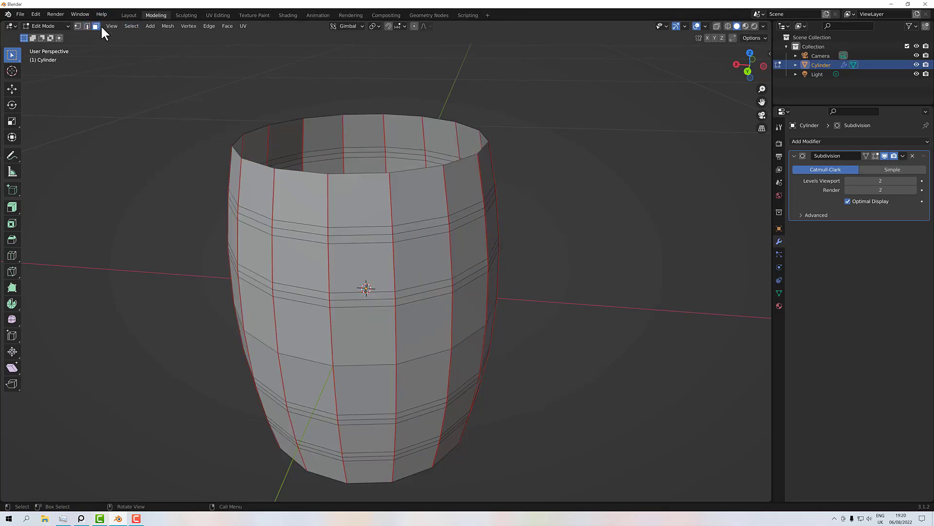
pyautogui.hotkey('ctrl', 'z')
pyautogui.hotkey('ctrl', 'z')
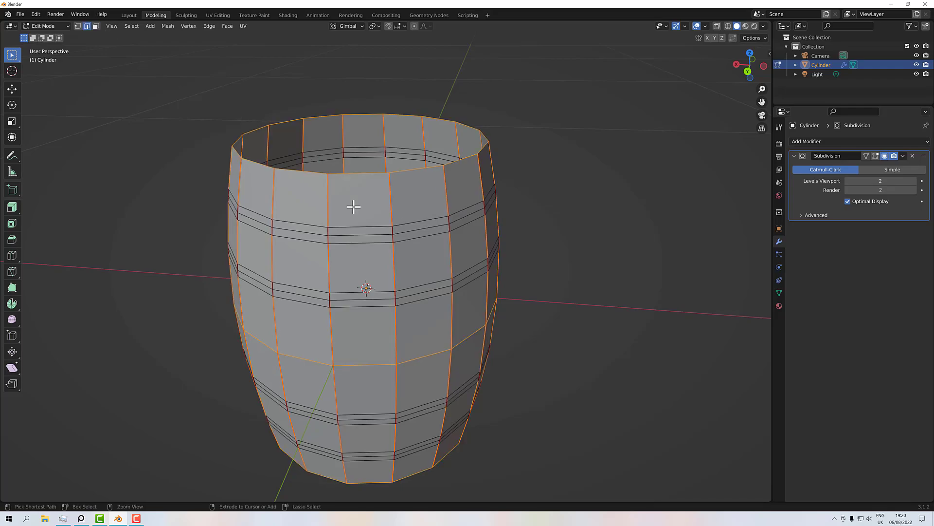
# Switch to face selection, invert the selection and delete all faces outside the four bevelled strips.
pyautogui.click(93, 26)
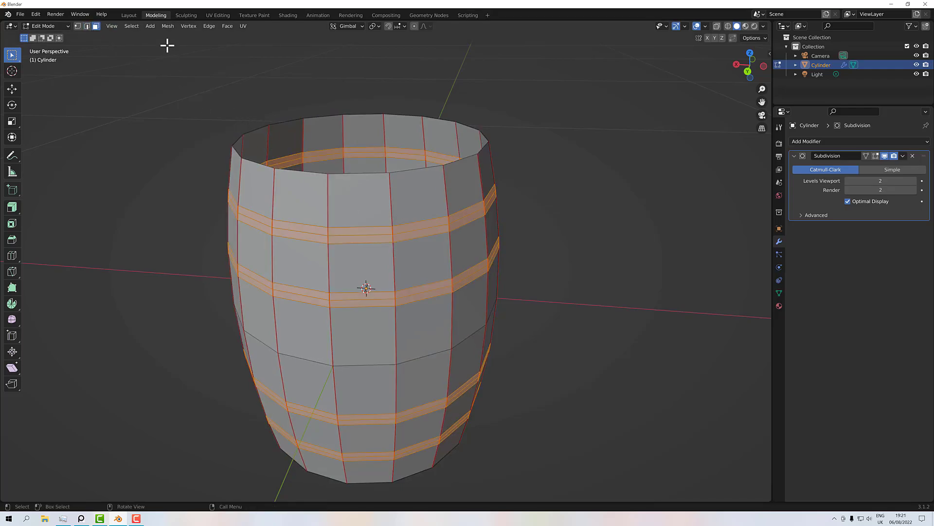
pyautogui.click(126, 26)
pyautogui.click(139, 55)
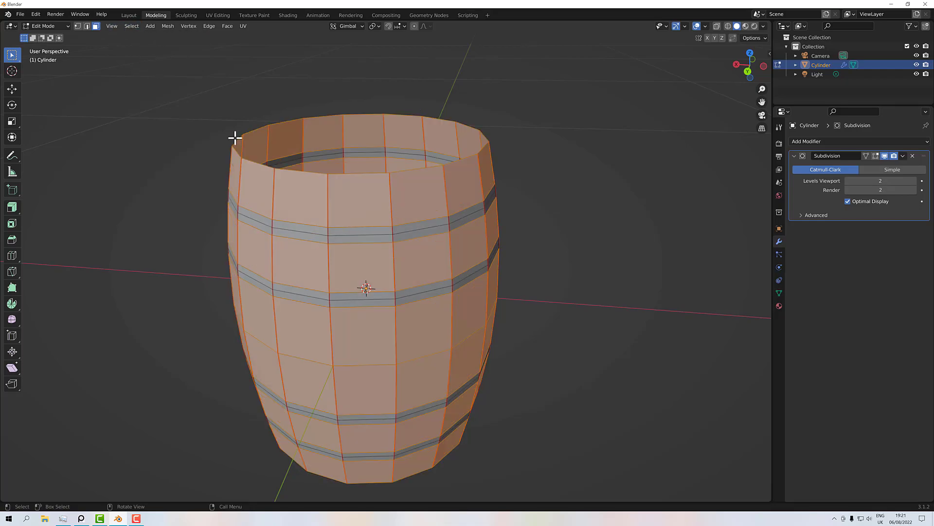
pyautogui.press('x')
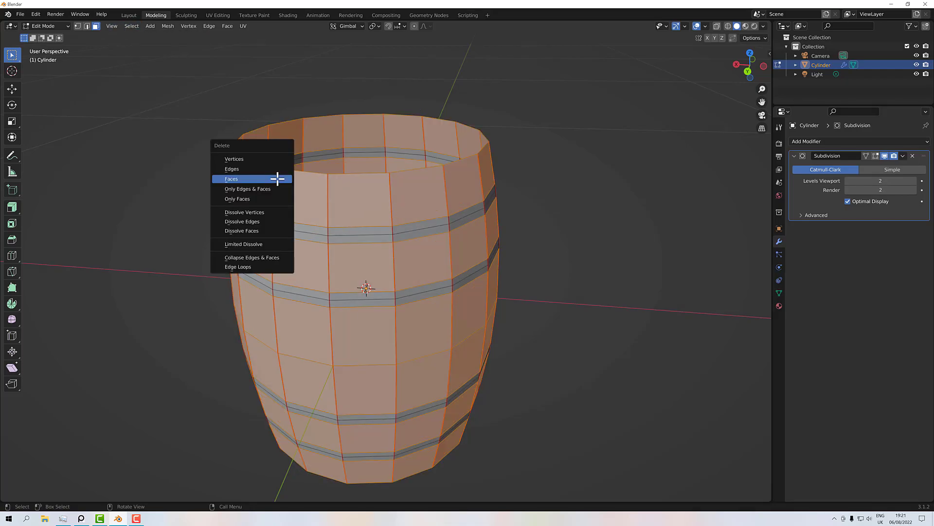
pyautogui.click(278, 179)
pyautogui.moveTo(277, 180); pyautogui.dragTo(407, 281, button='middle')
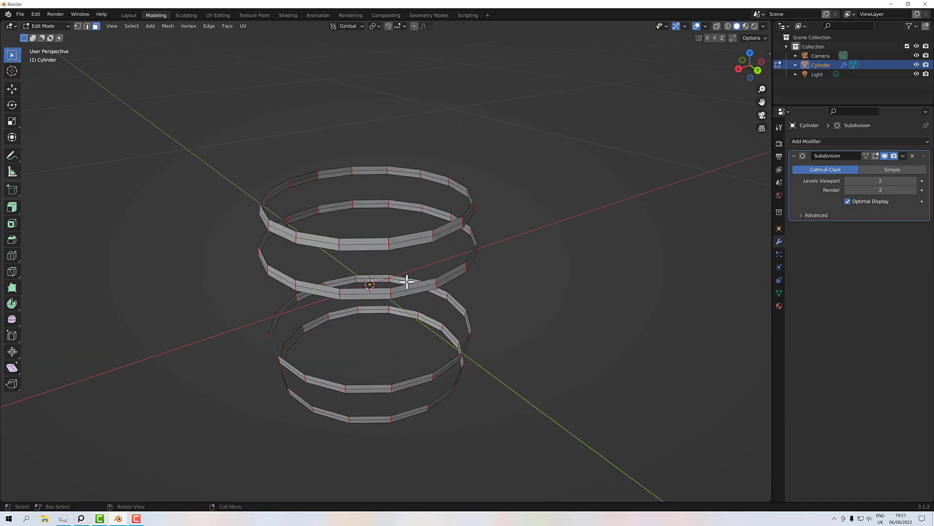
# Select all faces of the four bands and extrude them outward along their normals by 0.125 in.
pyautogui.press('a')
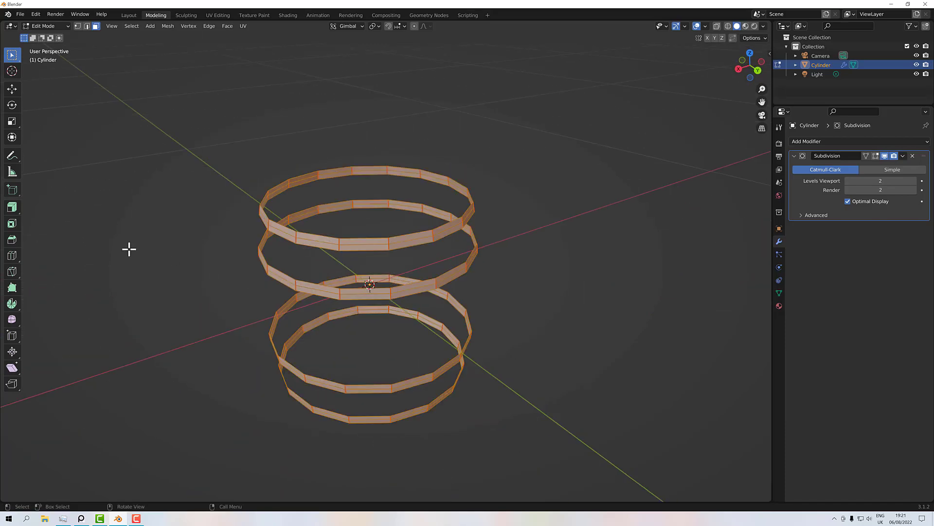
pyautogui.click(11, 209)
pyautogui.moveTo(13, 208); pyautogui.dragTo(80, 250)
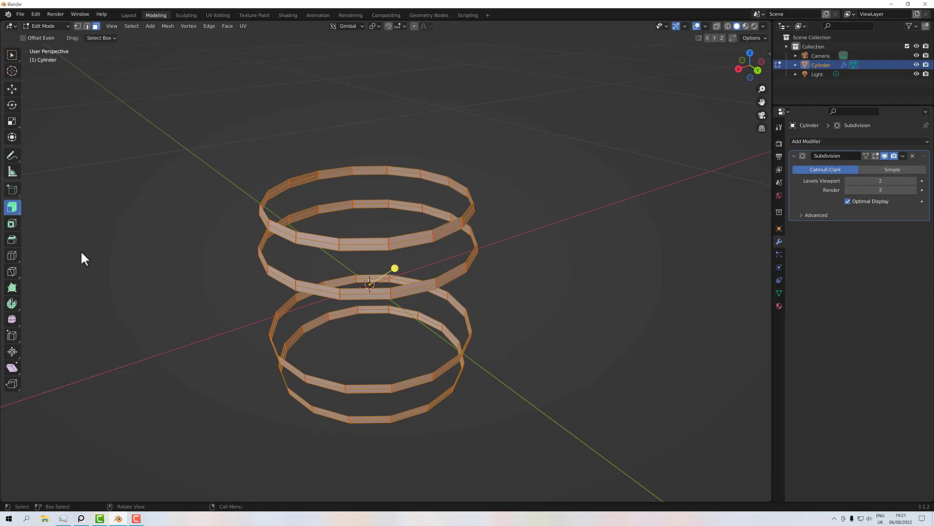
pyautogui.moveTo(395, 269); pyautogui.dragTo(401, 267)
pyautogui.click(122, 469)
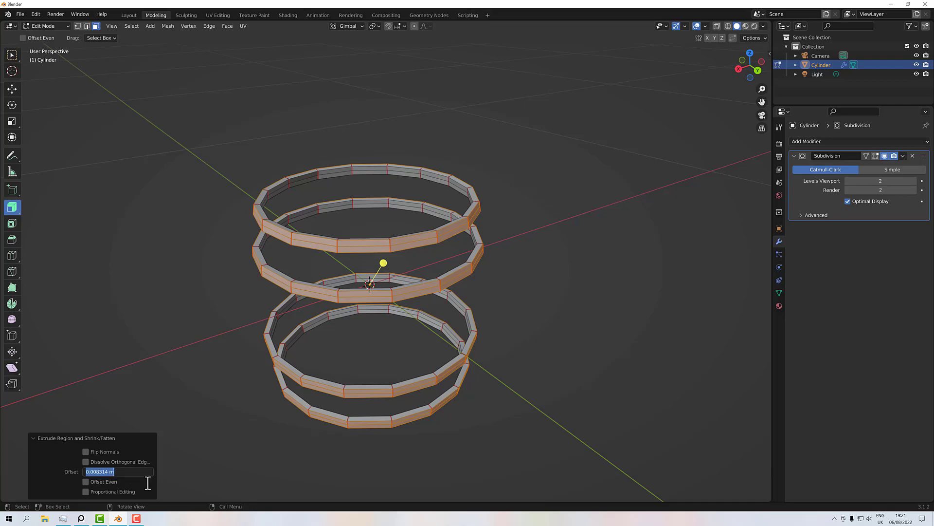
pyautogui.write('0')
pyautogui.write('.125"')
pyautogui.press('Return')
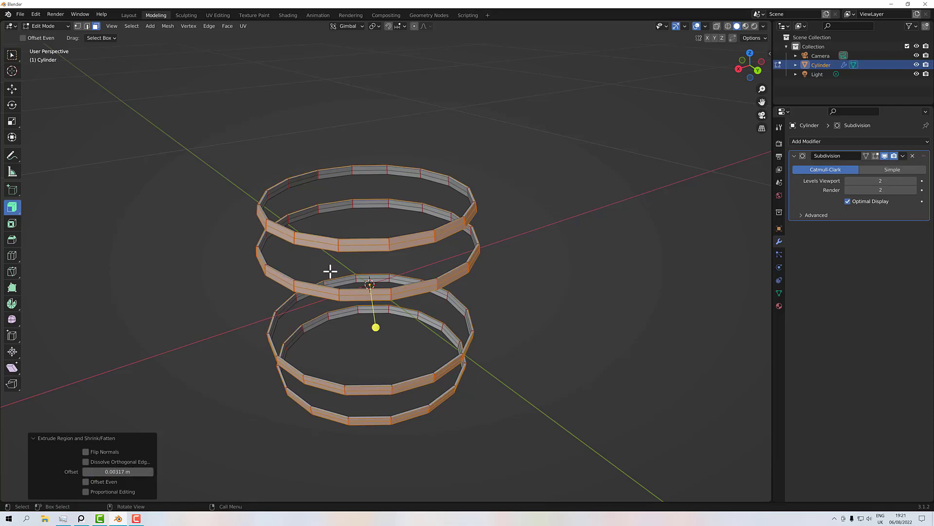
pyautogui.scroll(2, 356, 208)
pyautogui.moveTo(392, 276); pyautogui.dragTo(329, 267, button='middle')
# Deselect the bands, return to the Select Box tool and reveal the hidden barrel geometry with nothing left selected.
pyautogui.click(599, 250)
pyautogui.moveTo(601, 256); pyautogui.dragTo(602, 306, button='middle')
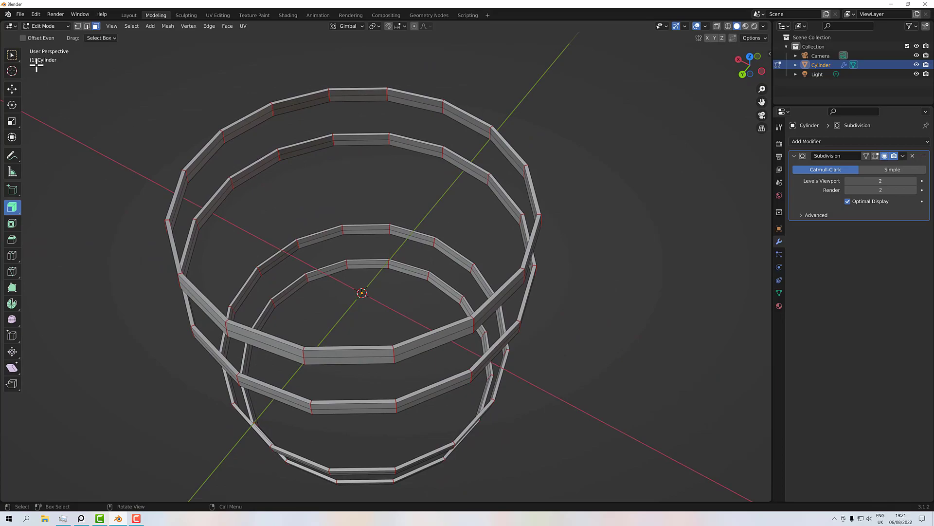
pyautogui.click(12, 55)
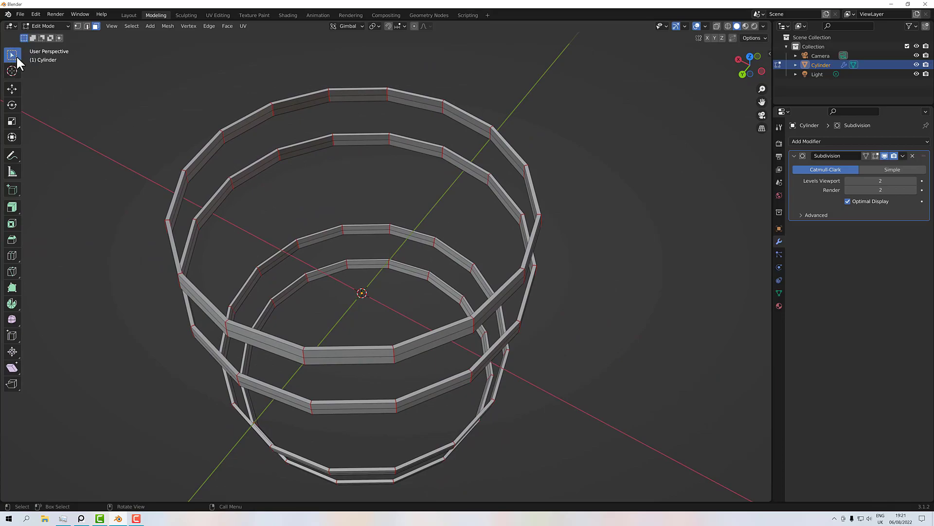
pyautogui.moveTo(303, 134); pyautogui.dragTo(186, 120, button='middle')
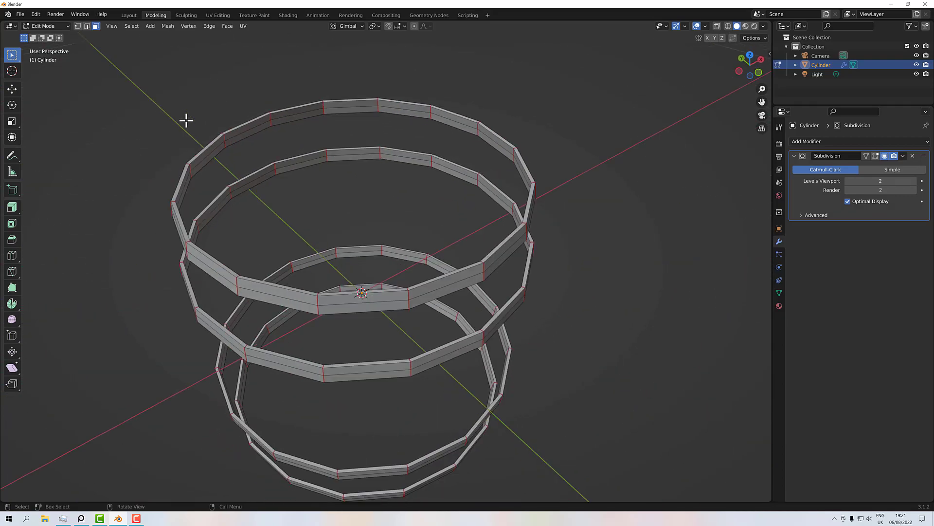
pyautogui.hotkey('alt', 'h')
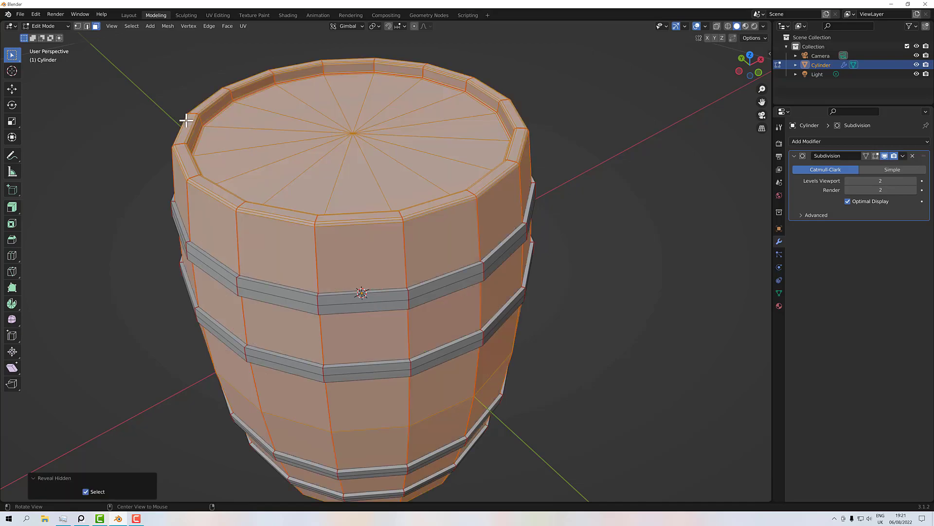
pyautogui.moveTo(303, 161); pyautogui.dragTo(431, 134, button='middle')
pyautogui.click(553, 161)
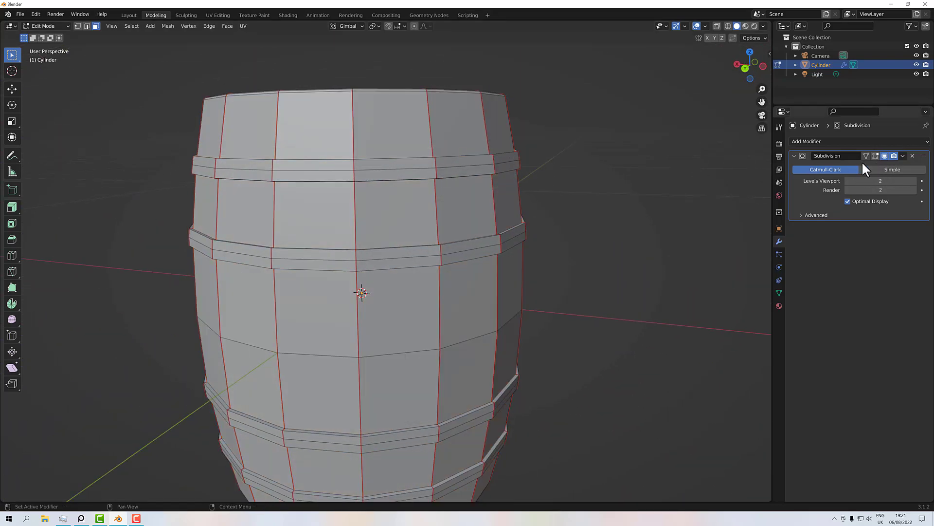
# Temporarily display the Subdivision modifier in Edit Mode to examine how the bands' edges are smoothed.
pyautogui.click(876, 155)
pyautogui.moveTo(593, 190); pyautogui.dragTo(636, 190, button='middle')
pyautogui.scroll(4, 505, 248)
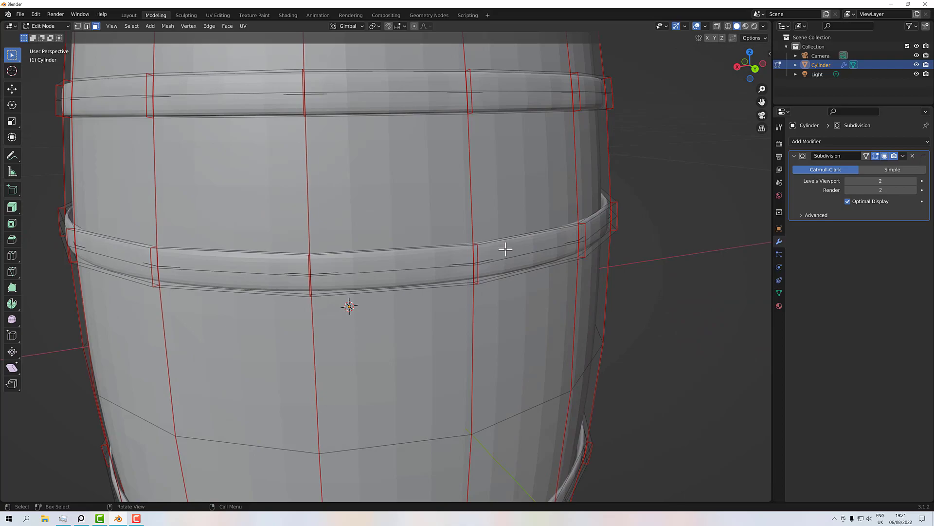
pyautogui.scroll(-8, 505, 246)
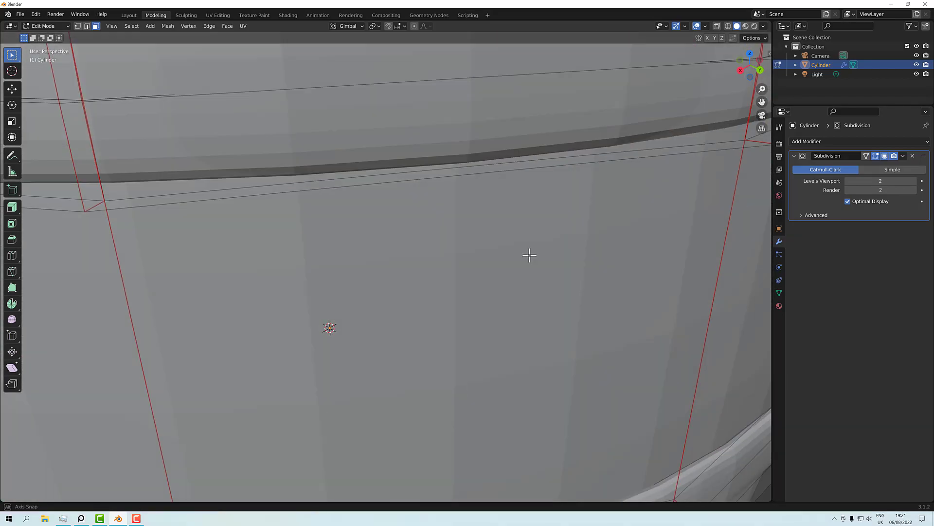
pyautogui.scroll(-2, 529, 258)
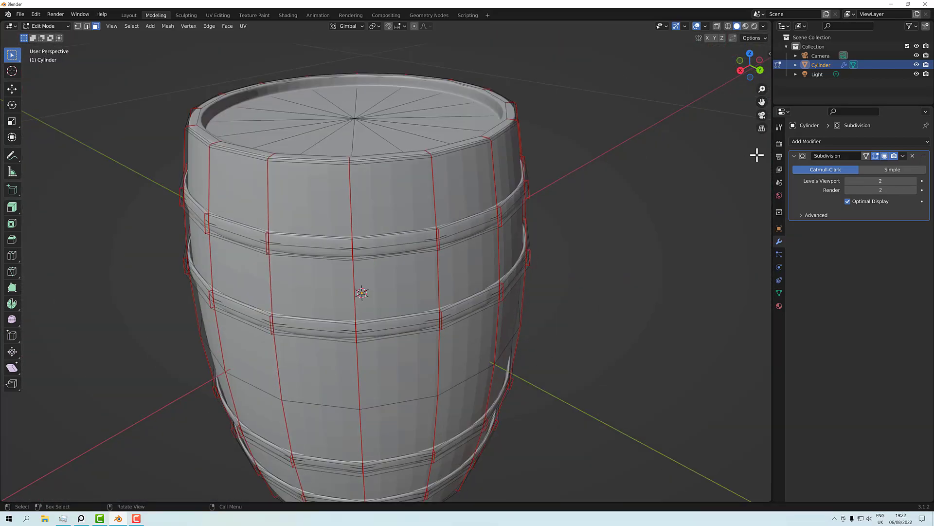
pyautogui.click(875, 154)
pyautogui.moveTo(624, 208); pyautogui.dragTo(632, 224, button='middle')
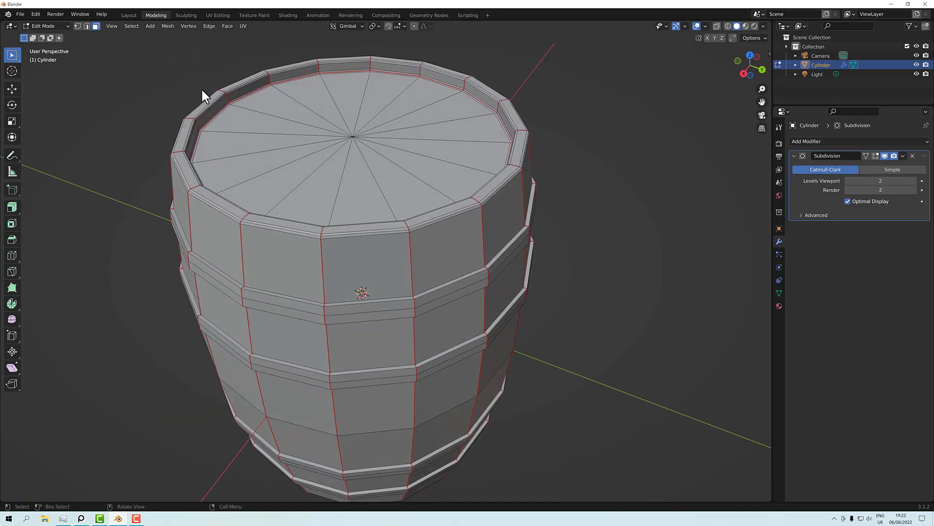
# Switch to edge selection and select the upper and lower outer edge loops of all four bands.
pyautogui.click(86, 26)
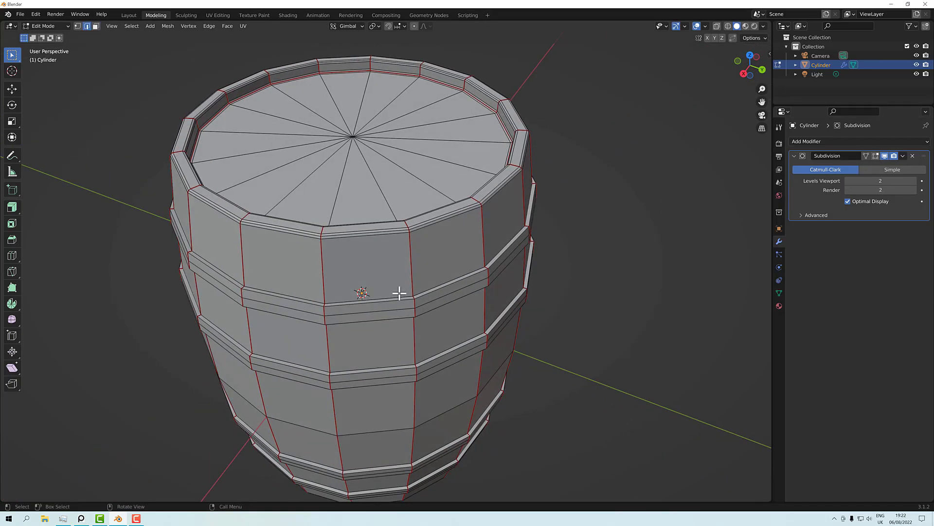
pyautogui.scroll(2, 397, 292)
pyautogui.keyDown('alt'); pyautogui.click(463, 303); pyautogui.keyUp('alt')
pyautogui.keyDown('alt'); pyautogui.keyDown('shift'); pyautogui.click(467, 318); pyautogui.keyUp('shift'); pyautogui.keyUp('alt')
pyautogui.keyDown('alt'); pyautogui.keyDown('shift'); pyautogui.click(471, 384); pyautogui.keyUp('shift'); pyautogui.keyUp('alt')
pyautogui.moveTo(476, 392); pyautogui.dragTo(524, 394, button='middle')
pyautogui.scroll(-3, 511, 332)
pyautogui.keyDown('alt'); pyautogui.keyDown('shift'); pyautogui.click(523, 389); pyautogui.keyUp('shift'); pyautogui.keyUp('alt')
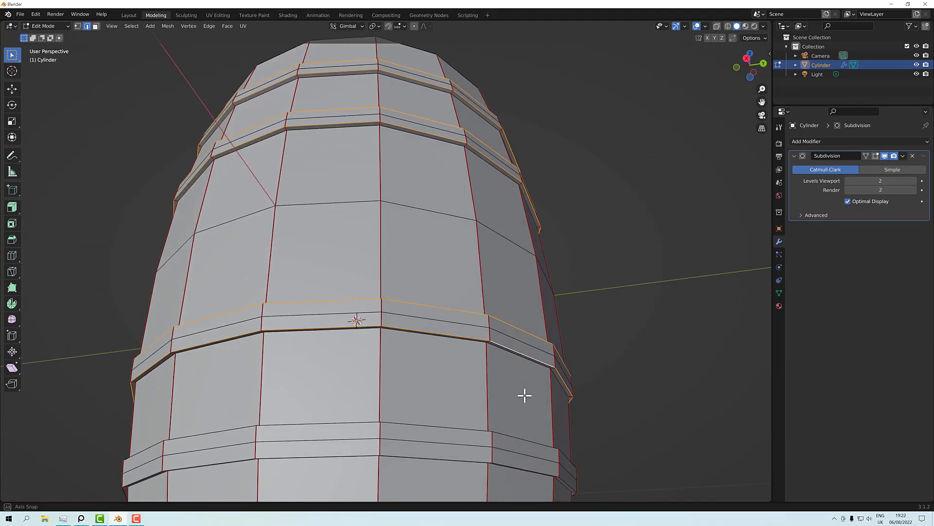
pyautogui.keyDown('alt'); pyautogui.keyDown('shift'); pyautogui.click(505, 464); pyautogui.keyUp('shift'); pyautogui.keyUp('alt')
pyautogui.keyDown('alt'); pyautogui.keyDown('shift'); pyautogui.click(507, 436); pyautogui.keyUp('shift'); pyautogui.keyUp('alt')
pyautogui.moveTo(539, 396); pyautogui.dragTo(577, 315, button='middle')
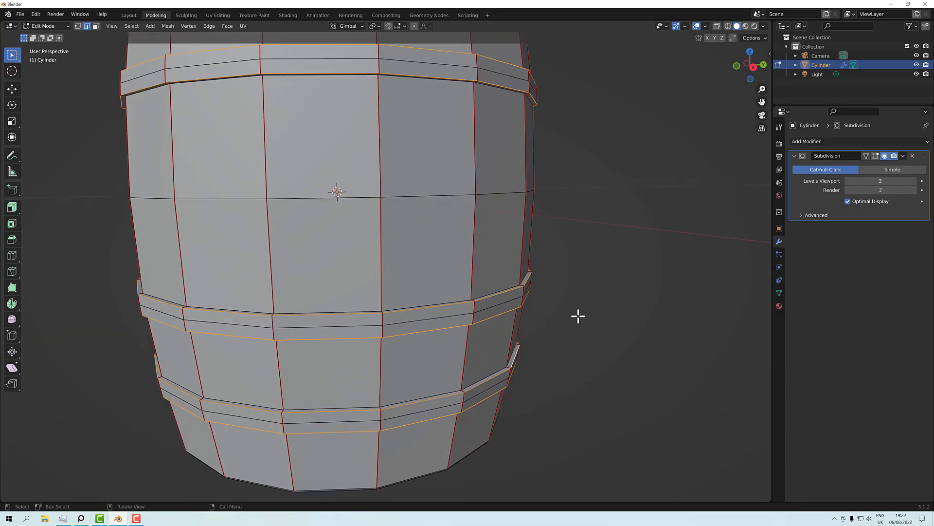
# Bevel the bands' selected outer edge loops with two segments and a width of 1 mm.
pyautogui.hotkey('ctrl', 'b')
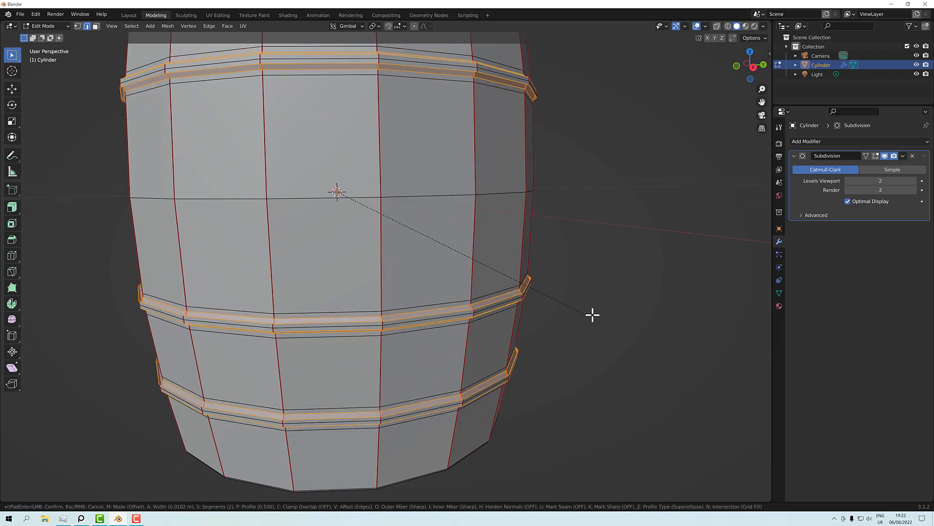
pyautogui.click(604, 313)
pyautogui.click(118, 354)
pyautogui.write('1mm')
pyautogui.press('Return')
pyautogui.moveTo(411, 323); pyautogui.dragTo(531, 343, button='middle')
# Clear the selection and display the Subdivision modifier in Edit Mode to check the smoothed barrel and bands.
pyautogui.click(513, 292)
pyautogui.moveTo(513, 292); pyautogui.dragTo(538, 313, button='middle')
pyautogui.click(877, 154)
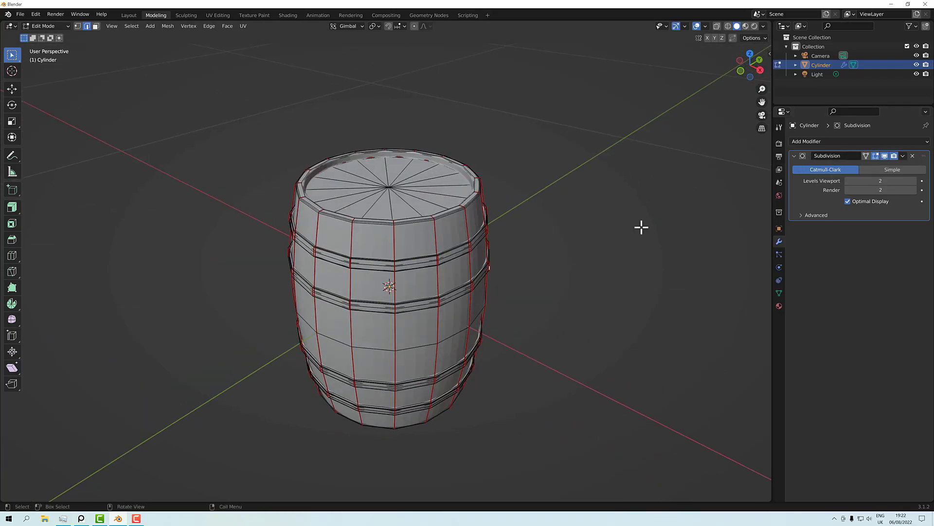
pyautogui.scroll(2, 495, 256)
pyautogui.scroll(2, 500, 260)
pyautogui.moveTo(651, 265); pyautogui.dragTo(617, 251, button='middle')
pyautogui.scroll(-3, 486, 251)
pyautogui.moveTo(487, 250); pyautogui.dragTo(517, 239, button='middle')
pyautogui.scroll(2, 503, 277)
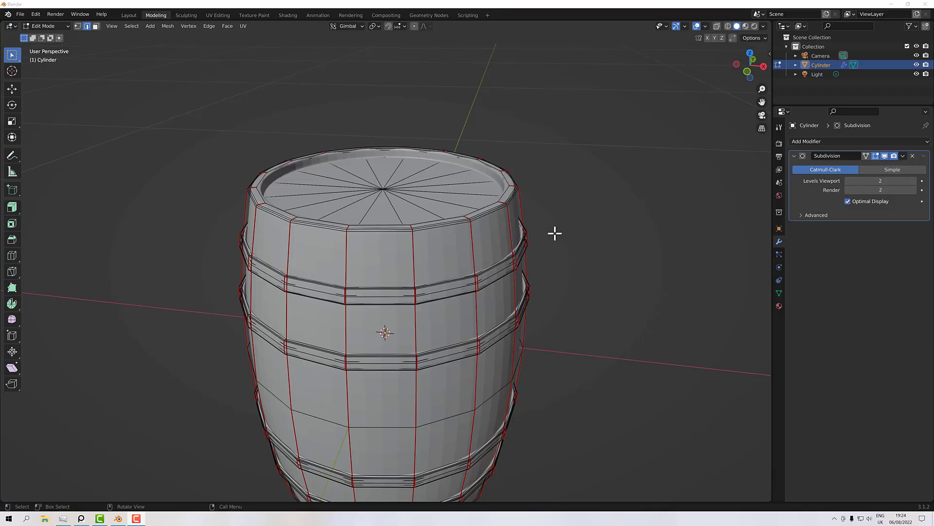
# Switch to face selection and select the barrel body and caps without the bands, using Select Linked from a cap face delimited by Normal.
pyautogui.moveTo(555, 233); pyautogui.dragTo(543, 248, button='middle')
pyautogui.scroll(-2, 562, 225)
pyautogui.click(96, 26)
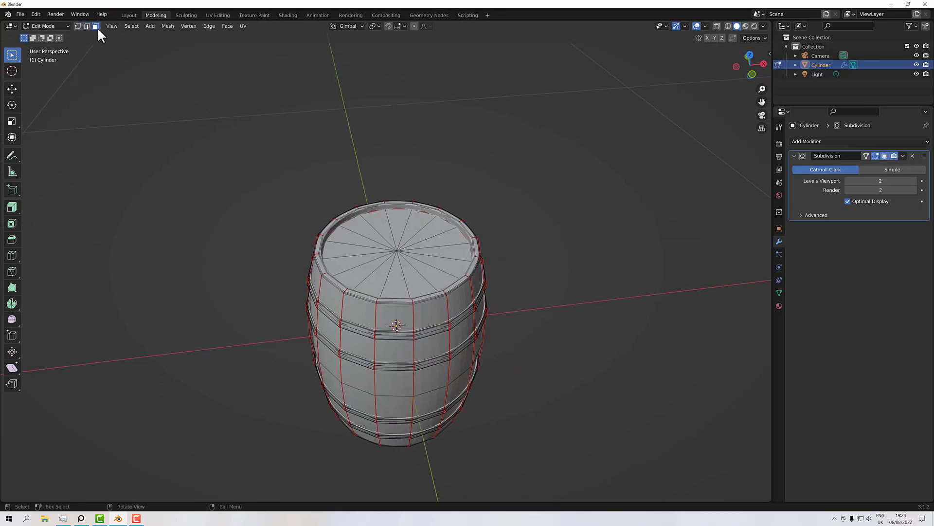
pyautogui.click(397, 254)
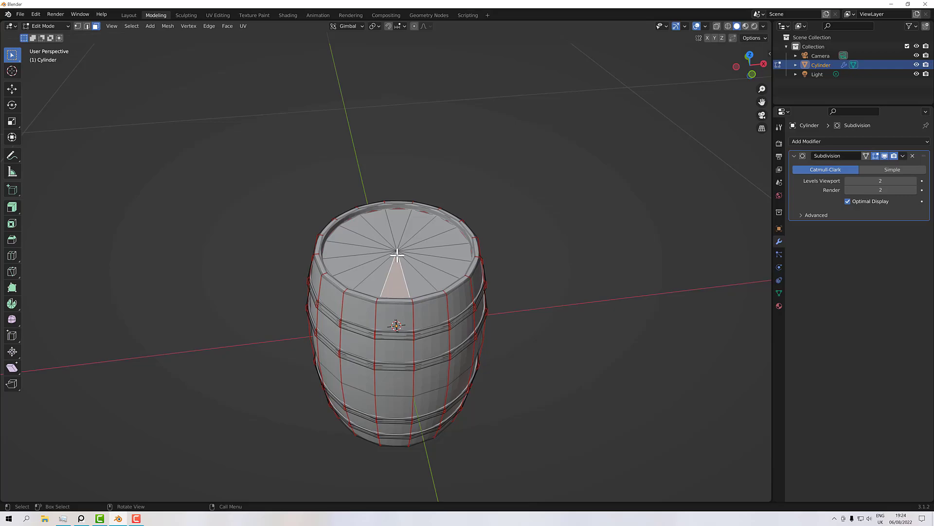
pyautogui.hotkey('ctrl', 'l')
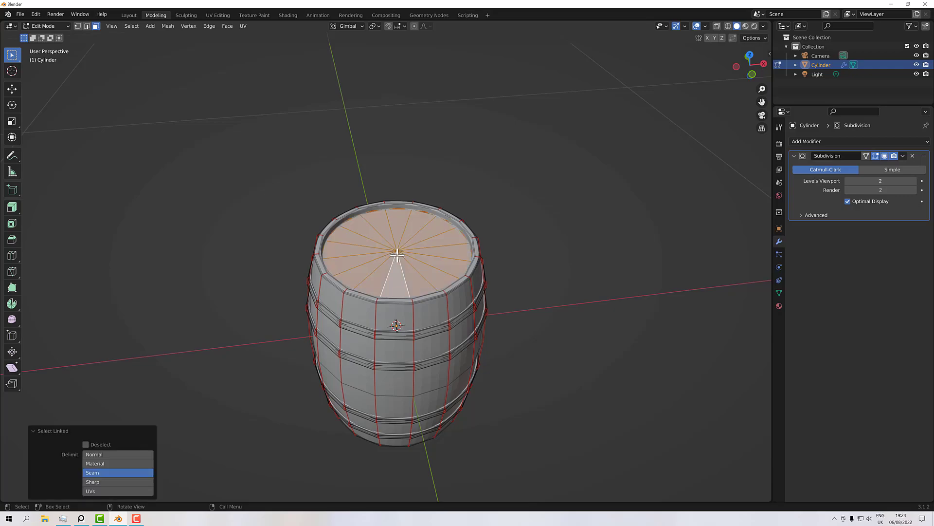
pyautogui.click(104, 456)
pyautogui.moveTo(363, 351); pyautogui.dragTo(558, 324, button='middle')
pyautogui.scroll(3, 409, 299)
pyautogui.scroll(3, 442, 276)
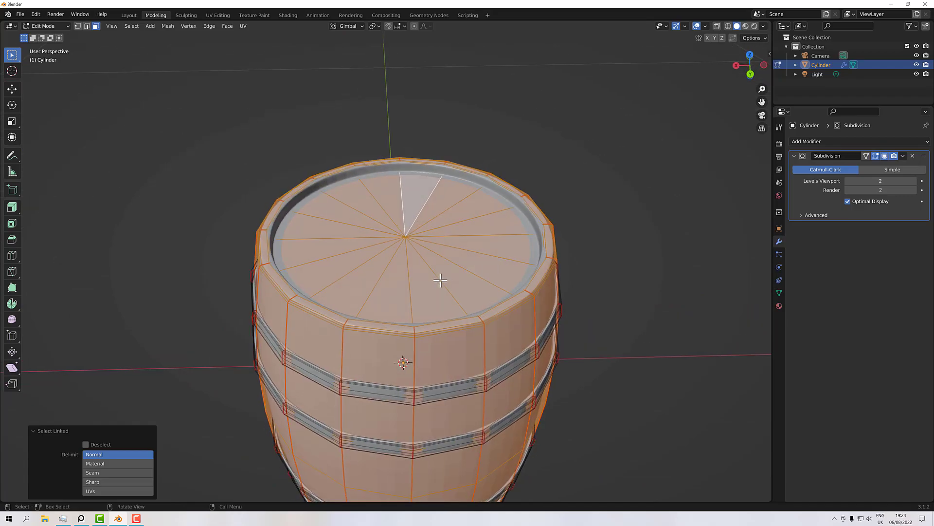
# Create a new material for the mesh and name it Barrel.
pyautogui.click(779, 307)
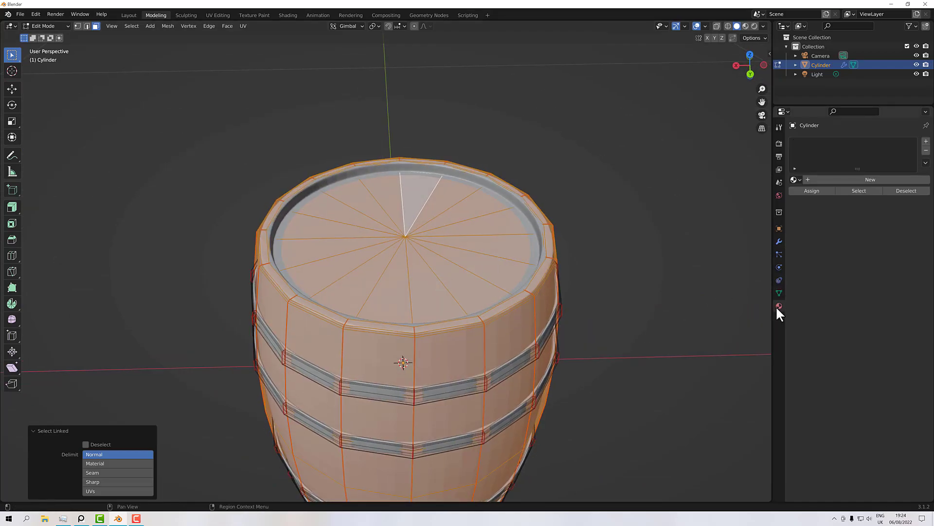
pyautogui.click(818, 183)
pyautogui.click(815, 181)
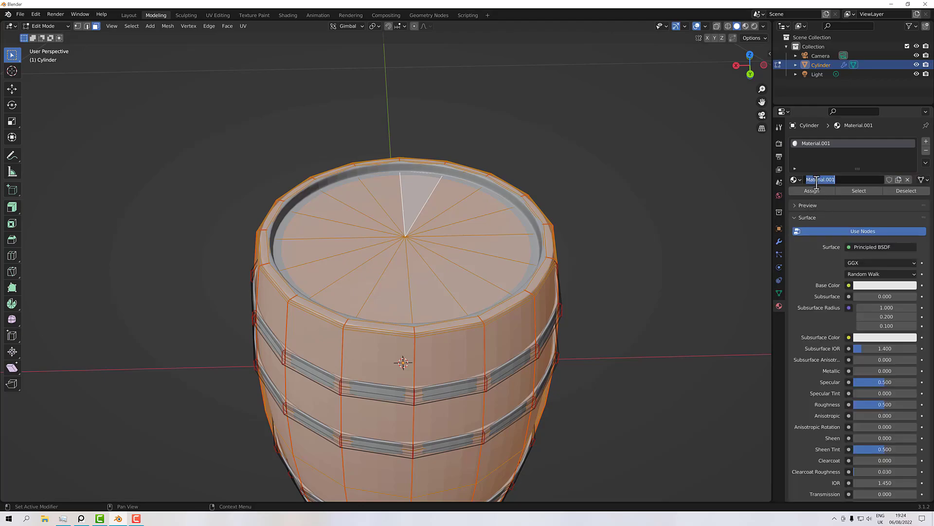
pyautogui.write('Barrel')
pyautogui.press('Return')
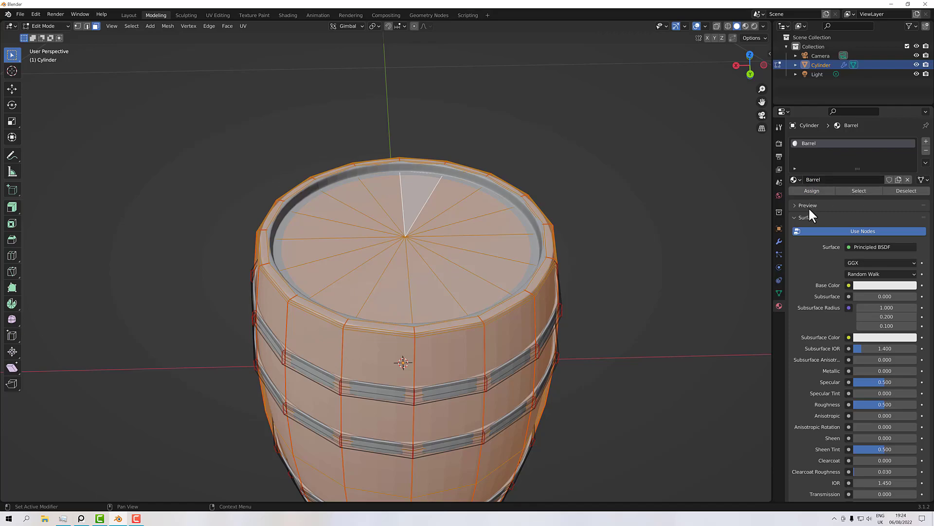
pyautogui.moveTo(693, 226); pyautogui.dragTo(602, 249, button='middle')
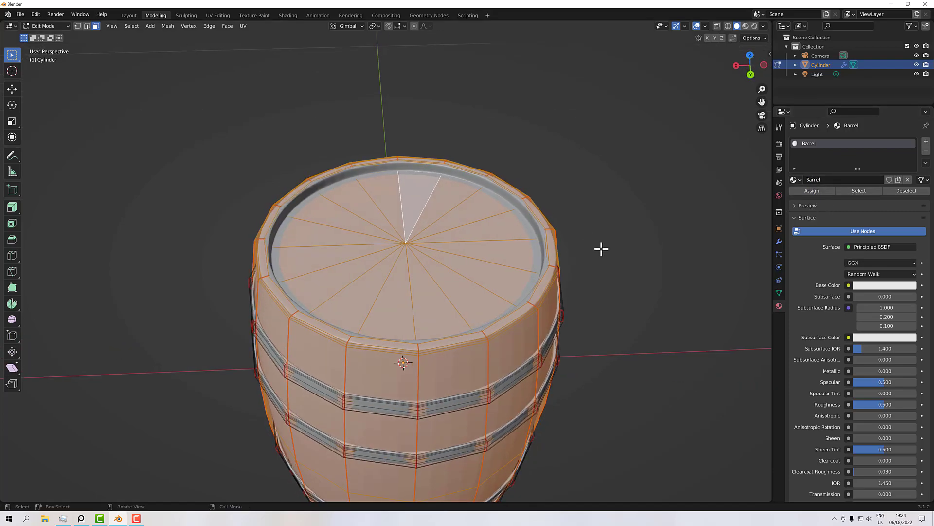
# Hide the selected barrel body and assign a new second material named Bands to all four bands.
pyautogui.press('h')
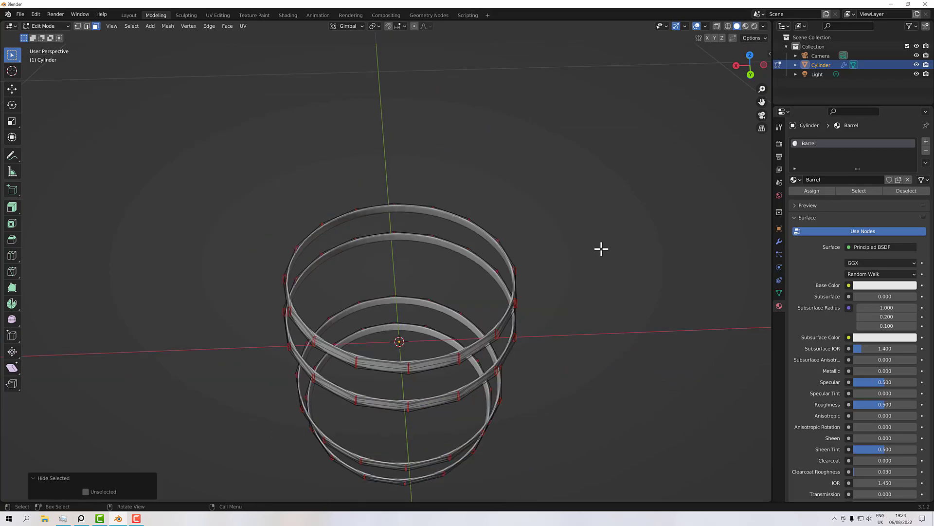
pyautogui.press('a')
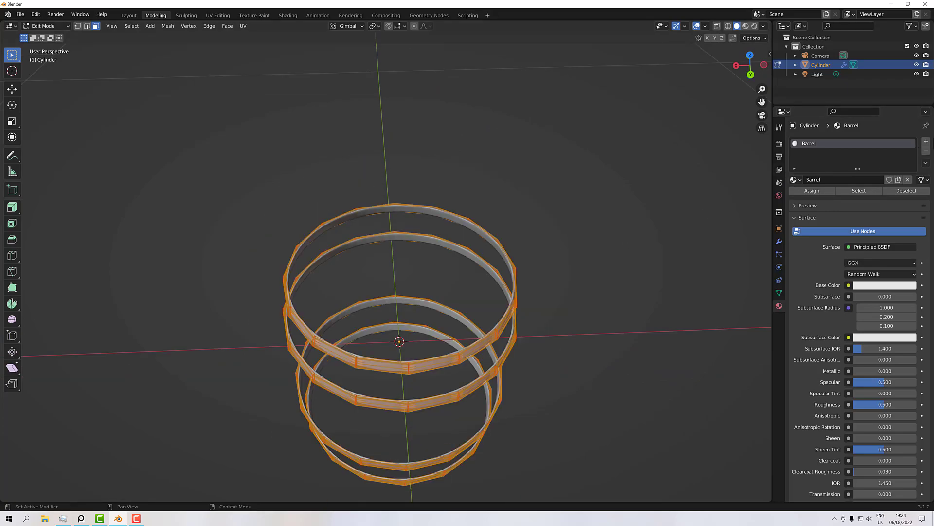
pyautogui.click(926, 143)
pyautogui.click(840, 196)
pyautogui.click(831, 198)
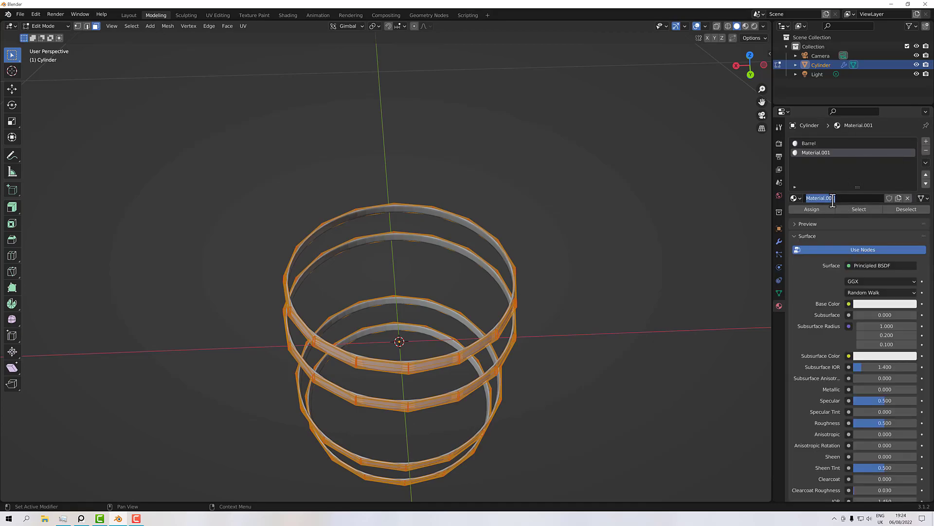
pyautogui.write('Bands')
pyautogui.press('Return')
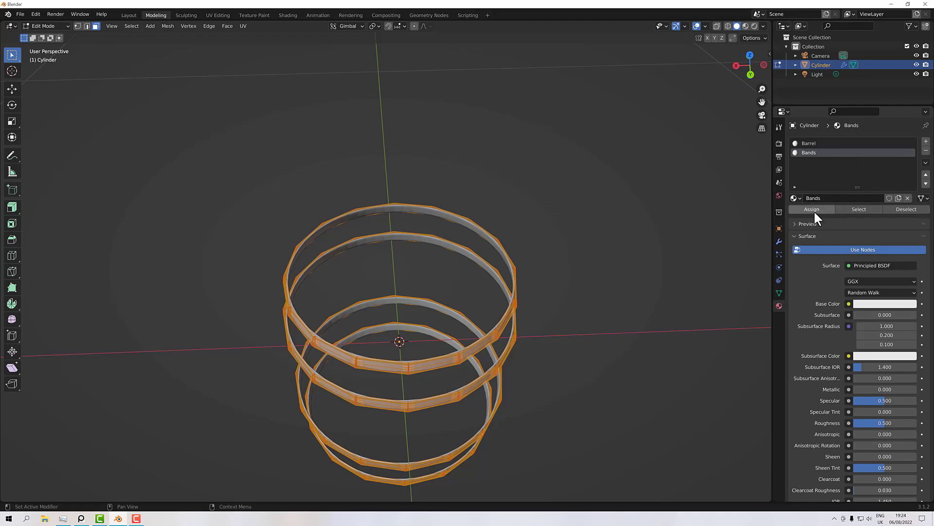
pyautogui.moveTo(557, 278); pyautogui.dragTo(564, 251, button='middle')
pyautogui.click(564, 251)
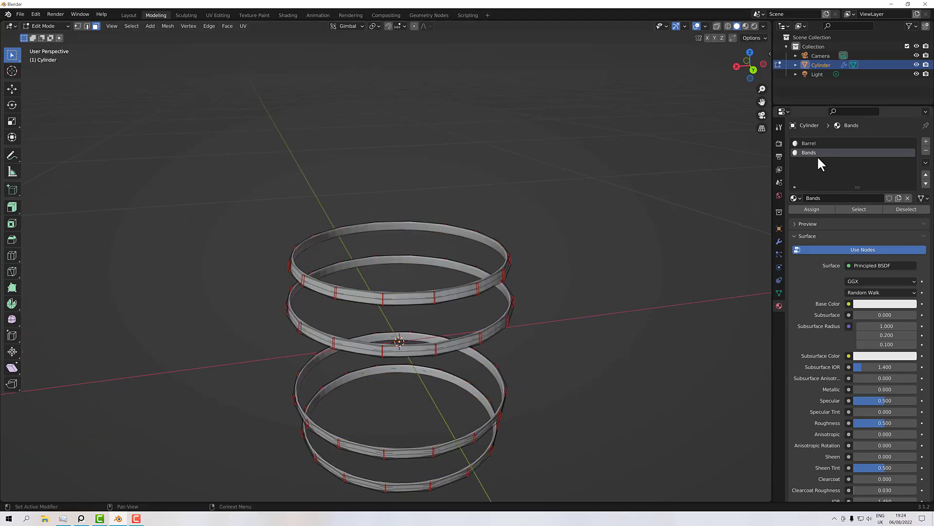
# Switch to edge selection and turn off the Subdivision modifier's display in Edit Mode.
pyautogui.moveTo(490, 244); pyautogui.dragTo(417, 246, button='middle')
pyautogui.scroll(3, 386, 234)
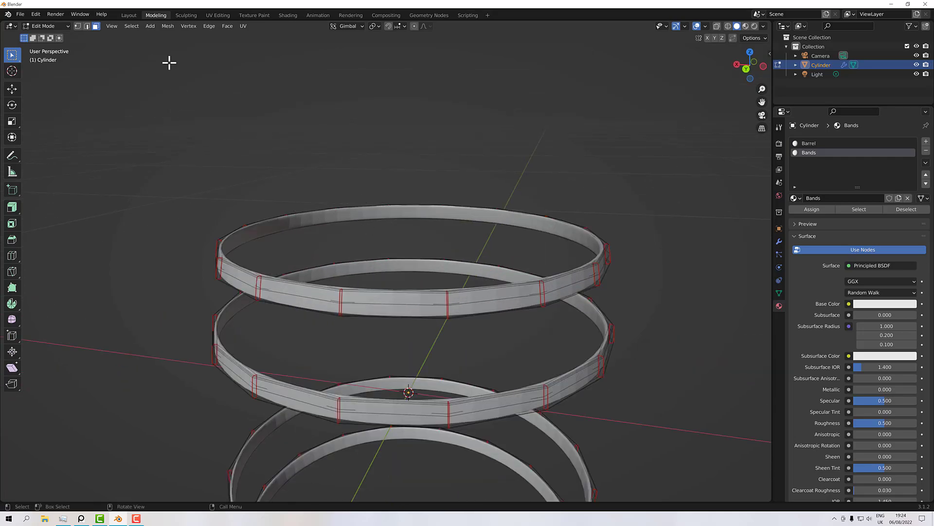
pyautogui.click(86, 26)
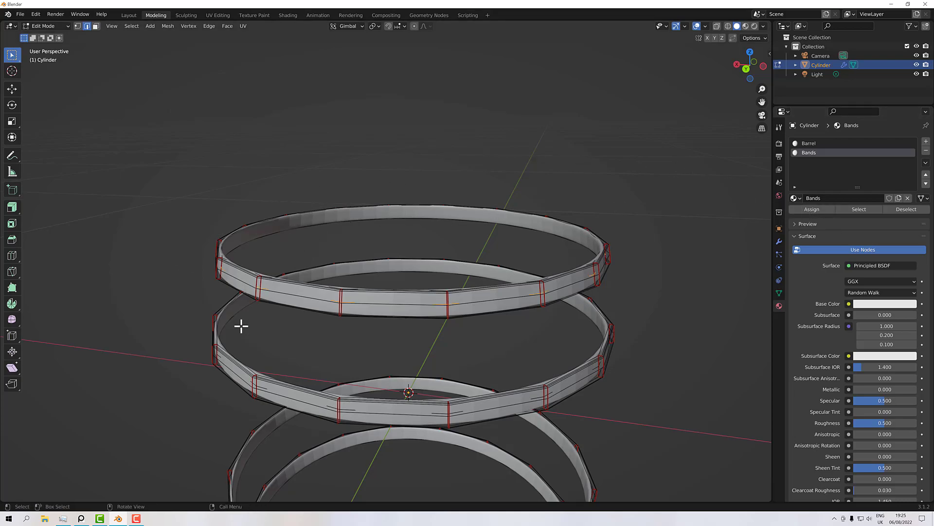
pyautogui.click(376, 304)
pyautogui.keyDown('alt'); pyautogui.click(376, 304); pyautogui.keyUp('alt')
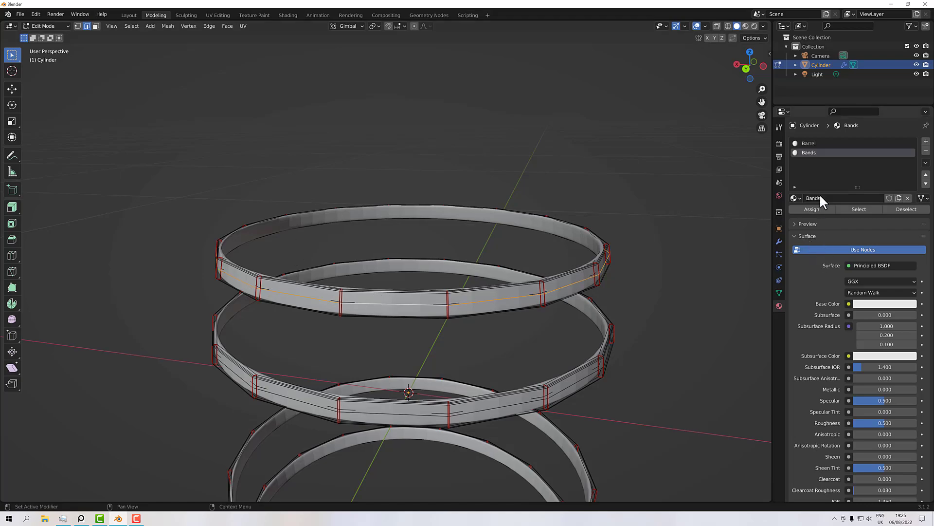
pyautogui.click(779, 242)
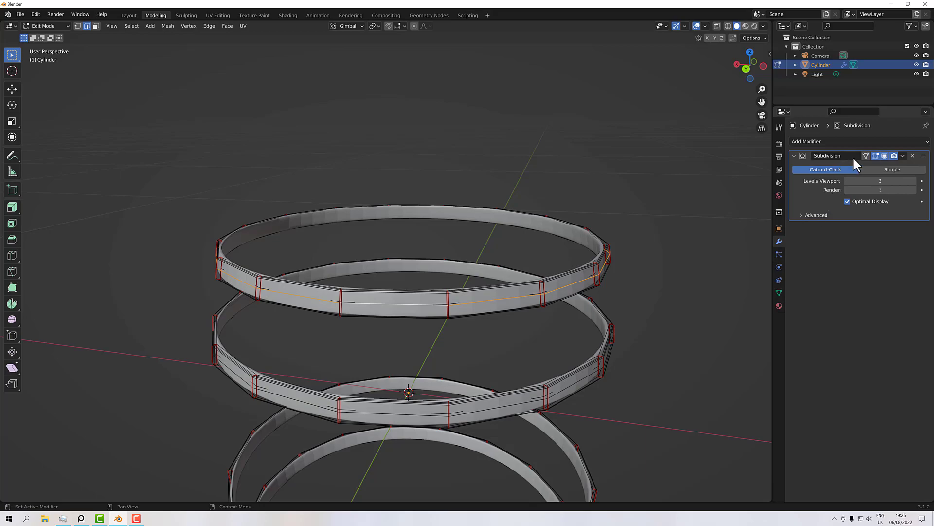
pyautogui.click(875, 156)
# Select the middle edge loop on the inner side of each of the four bands.
pyautogui.keyDown('alt'); pyautogui.click(486, 218); pyautogui.keyUp('alt')
pyautogui.scroll(-2, 486, 247)
pyautogui.keyDown('alt'); pyautogui.keyDown('shift'); pyautogui.click(393, 265); pyautogui.keyUp('shift'); pyautogui.keyUp('alt')
pyautogui.moveTo(393, 265); pyautogui.dragTo(417, 255, button='middle')
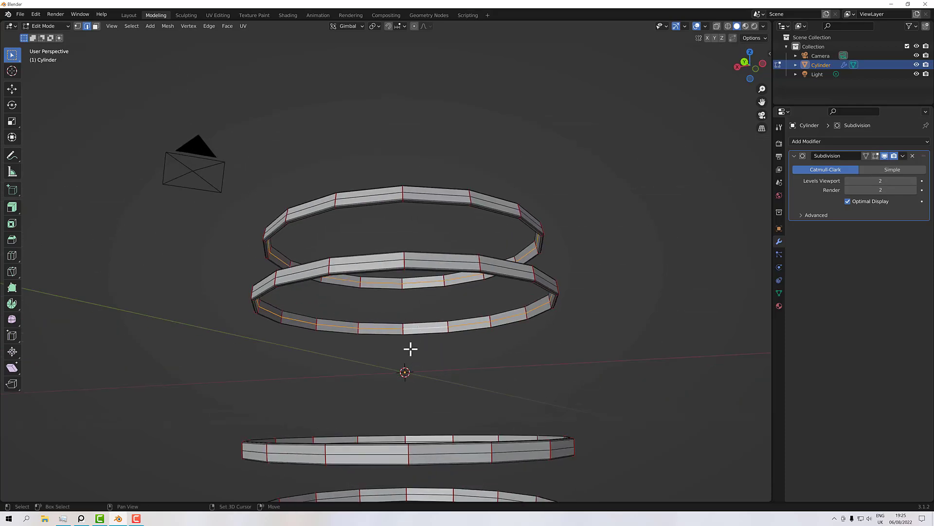
pyautogui.moveTo(411, 348); pyautogui.dragTo(428, 370, button='middle')
pyautogui.keyDown('alt'); pyautogui.keyDown('shift'); pyautogui.click(404, 392); pyautogui.keyUp('shift'); pyautogui.keyUp('alt')
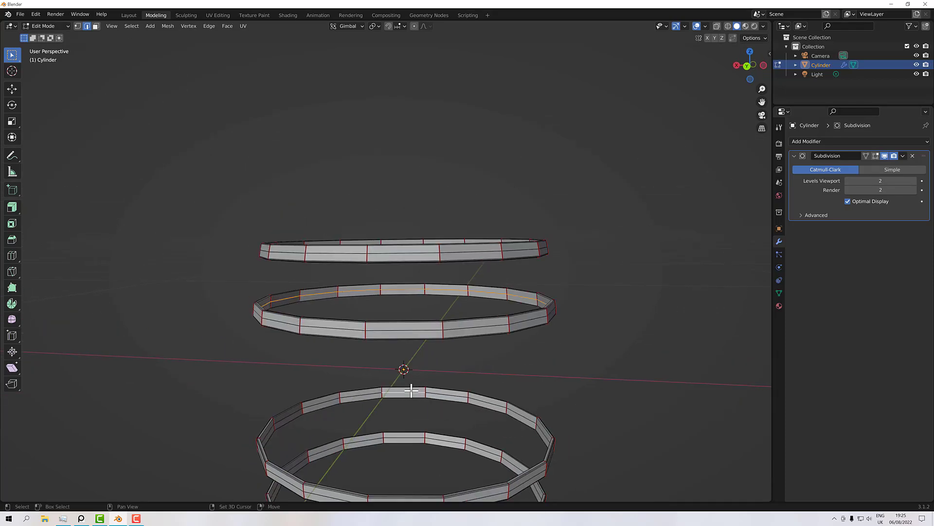
pyautogui.keyDown('alt'); pyautogui.keyDown('shift'); pyautogui.click(407, 440); pyautogui.keyUp('shift'); pyautogui.keyUp('alt')
pyautogui.moveTo(409, 436); pyautogui.dragTo(424, 380, button='middle')
pyautogui.moveTo(407, 348); pyautogui.dragTo(409, 362, button='middle')
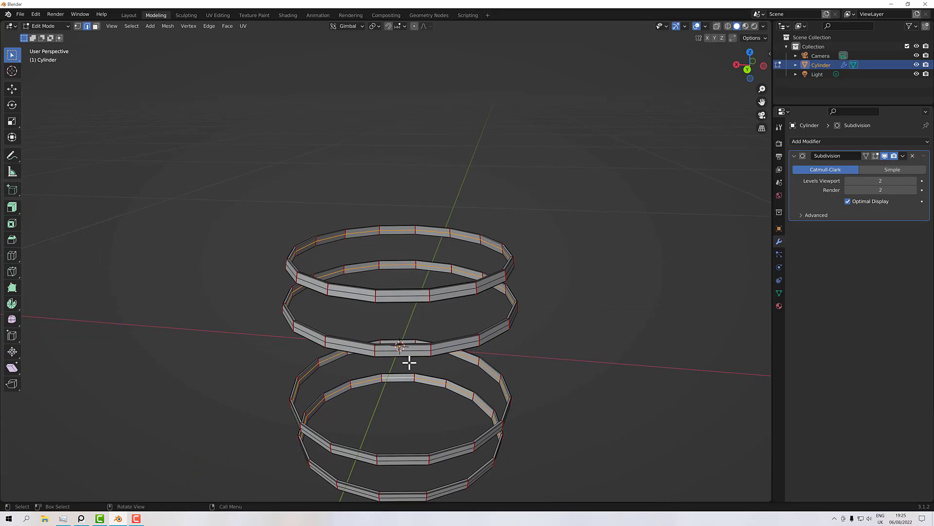
# Grow the selection to cover the bands' inner faces and delete those faces.
pyautogui.press('ctrl+KP_Add')
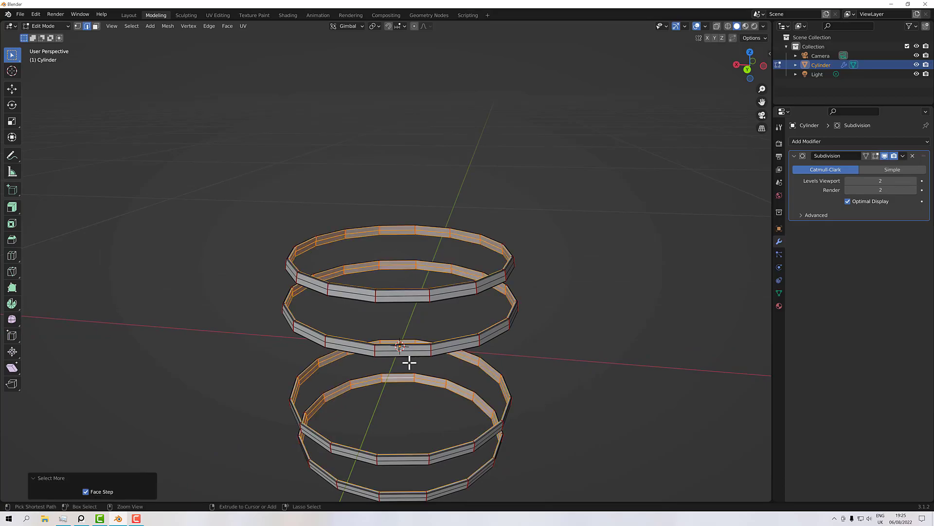
pyautogui.scroll(5, 362, 289)
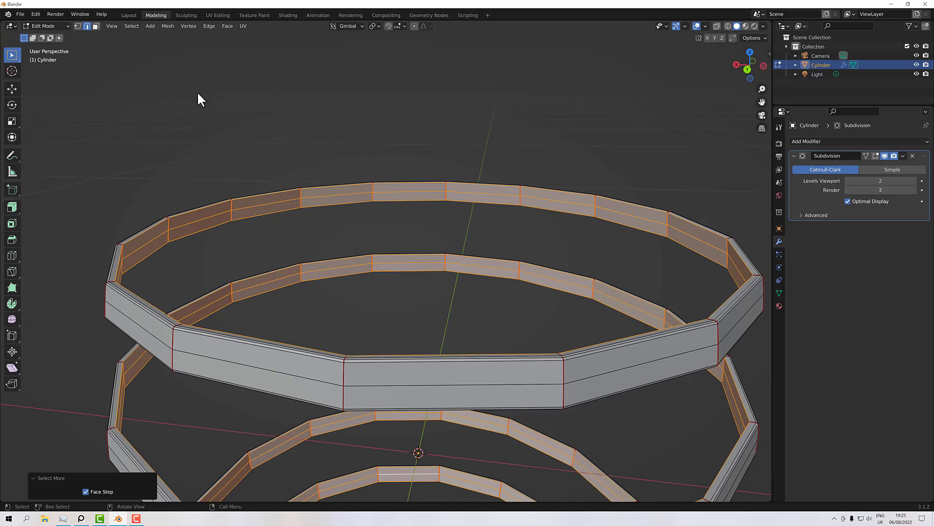
pyautogui.click(96, 27)
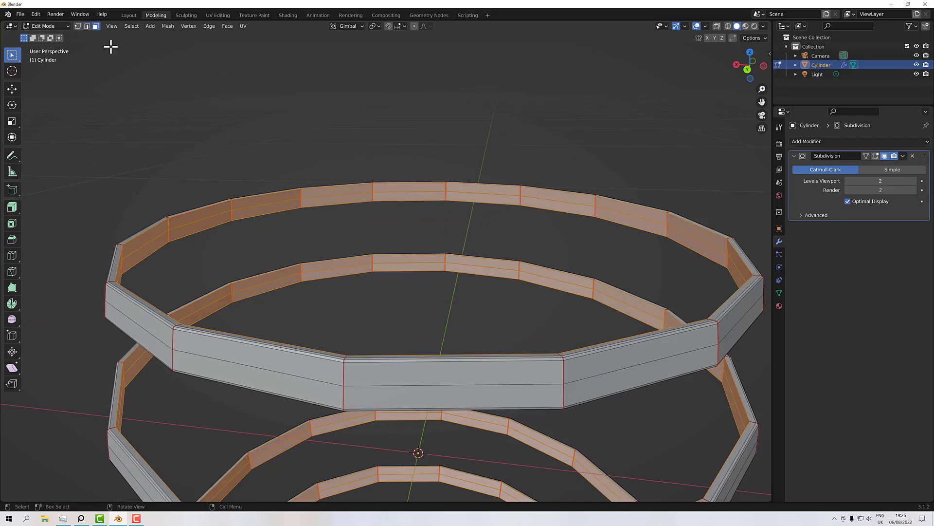
pyautogui.press('x')
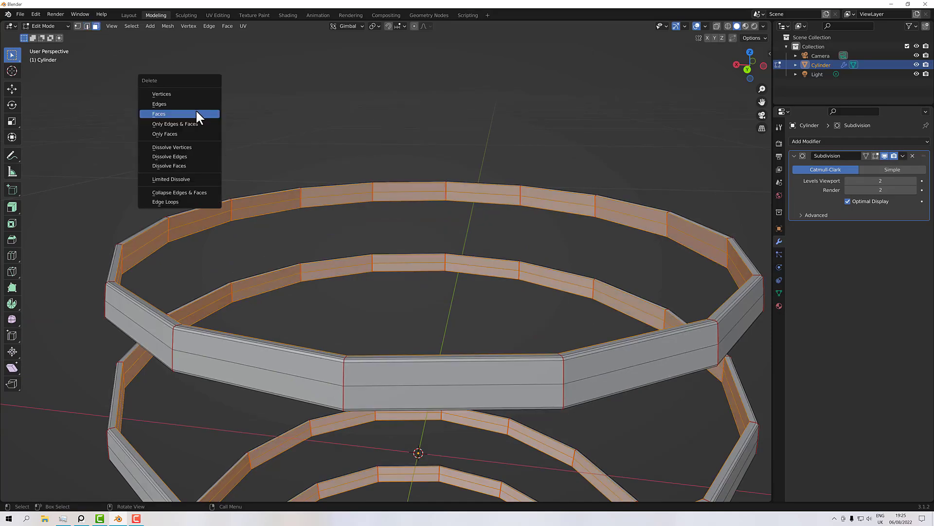
pyautogui.click(185, 115)
pyautogui.moveTo(271, 179); pyautogui.dragTo(427, 205, button='middle')
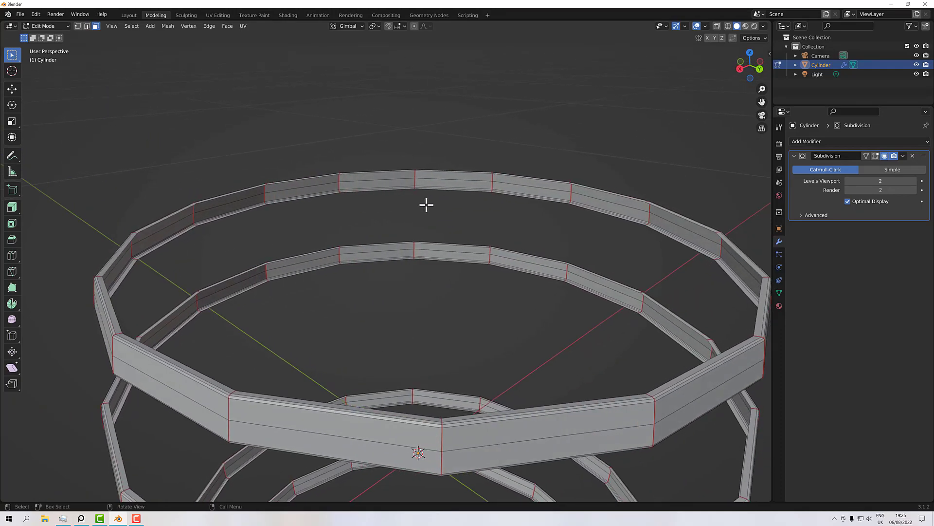
# Reveal the hidden barrel body and clear the selection.
pyautogui.hotkey('alt', 'h')
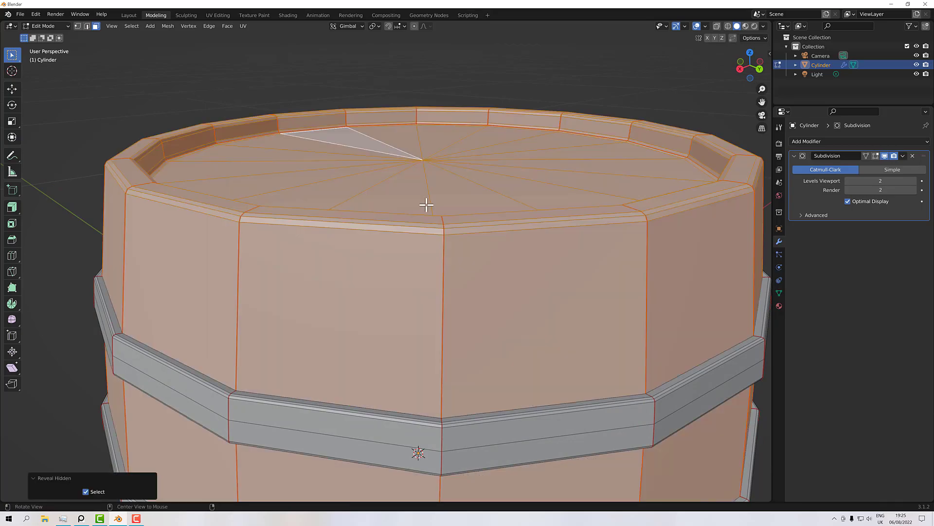
pyautogui.scroll(-2, 433, 217)
pyautogui.click(681, 191)
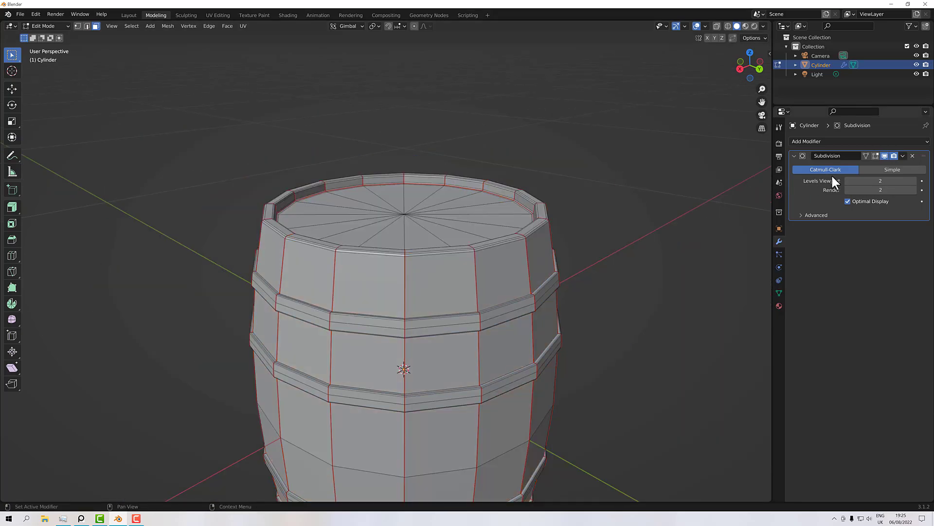
# Display the Subdivision modifier in Edit Mode and examine the smoothed barrel and bands from several angles.
pyautogui.click(876, 155)
pyautogui.moveTo(506, 219); pyautogui.dragTo(565, 242, button='middle')
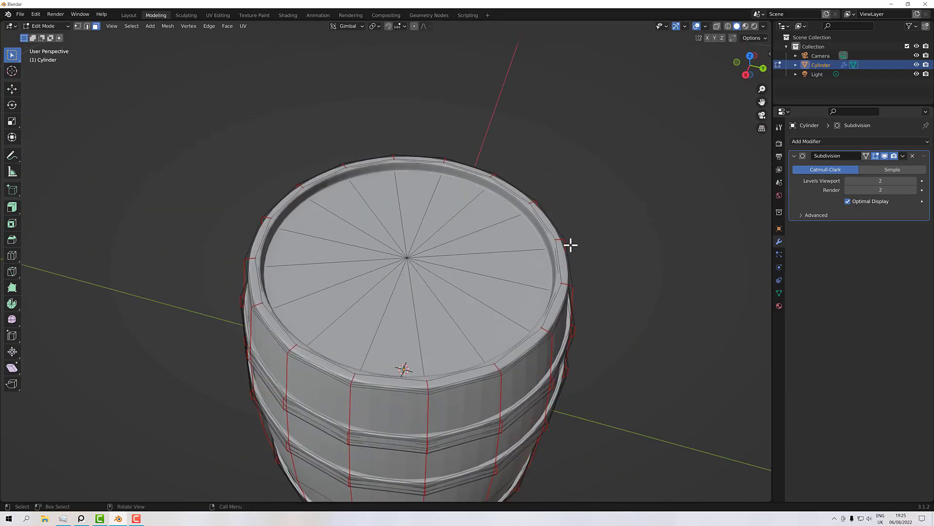
pyautogui.scroll(5, 537, 421)
pyautogui.scroll(-5, 573, 408)
pyautogui.moveTo(574, 406); pyautogui.dragTo(515, 357, button='middle')
pyautogui.scroll(-2, 516, 356)
pyautogui.scroll(-2, 516, 357)
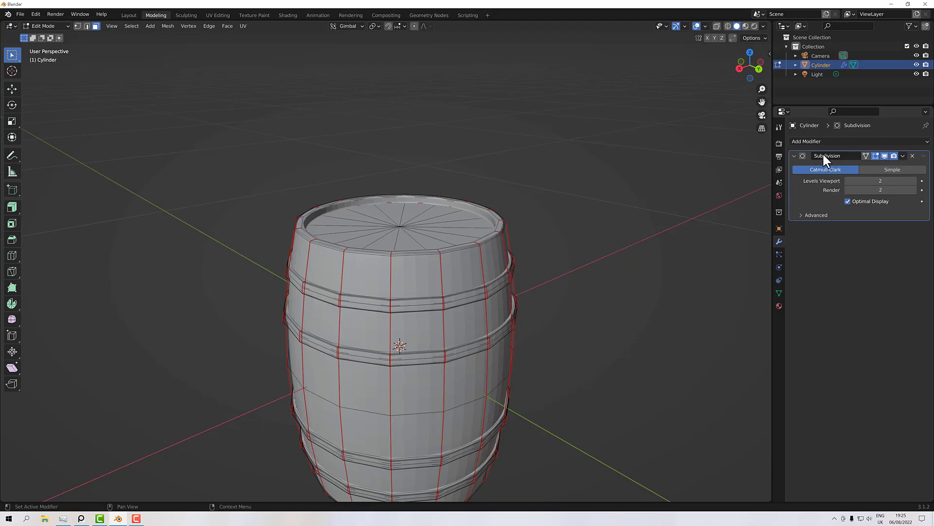
# Isolate the faces assigned to the Bands material by hiding everything else, and clear the selection in right orthographic view.
pyautogui.click(779, 305)
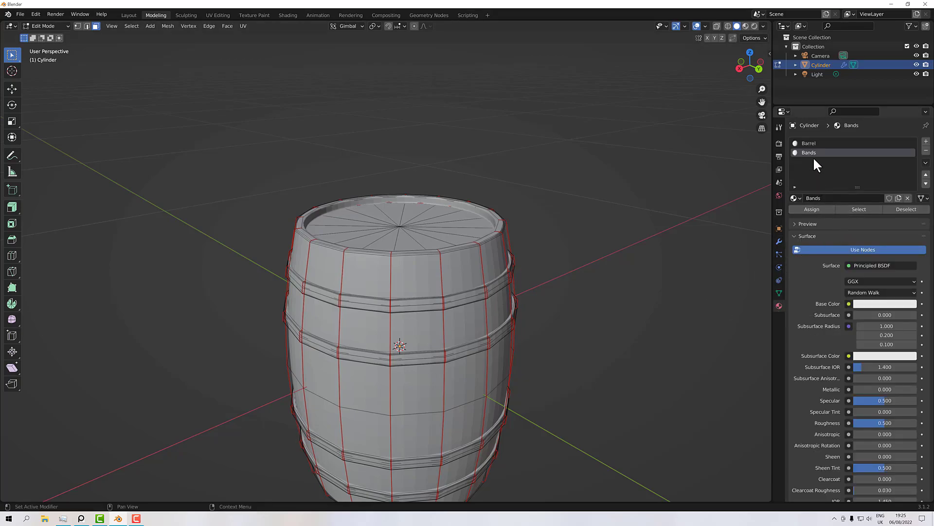
pyautogui.click(859, 209)
pyautogui.moveTo(605, 238); pyautogui.dragTo(624, 246, button='middle')
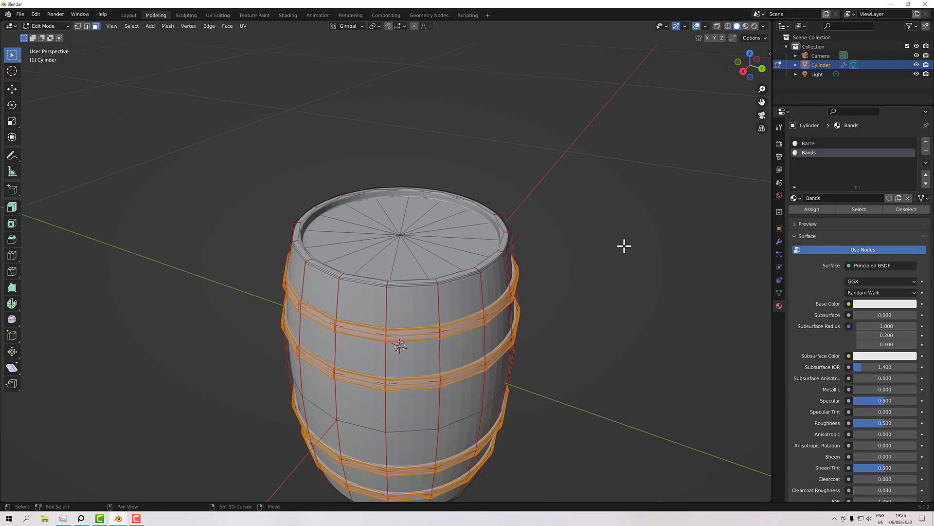
pyautogui.hotkey('shift', 'h')
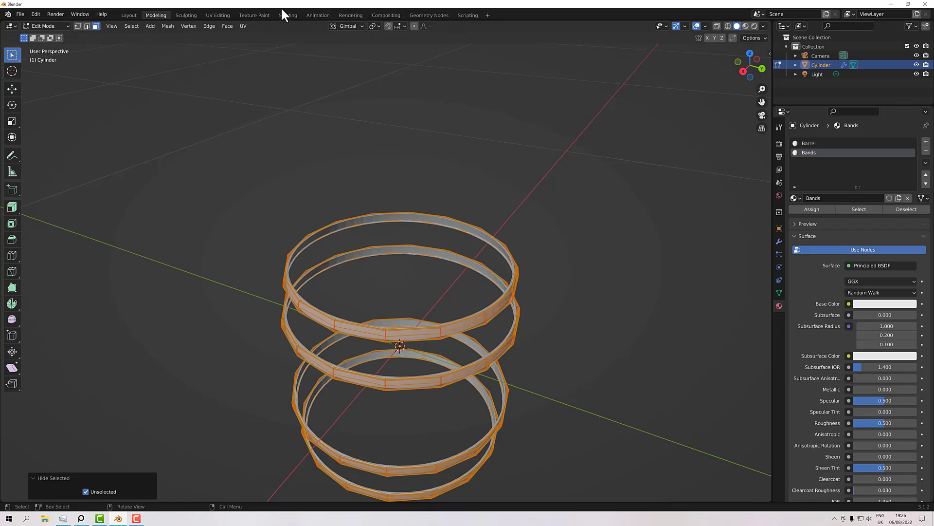
pyautogui.moveTo(355, 167); pyautogui.dragTo(446, 122, button='middle')
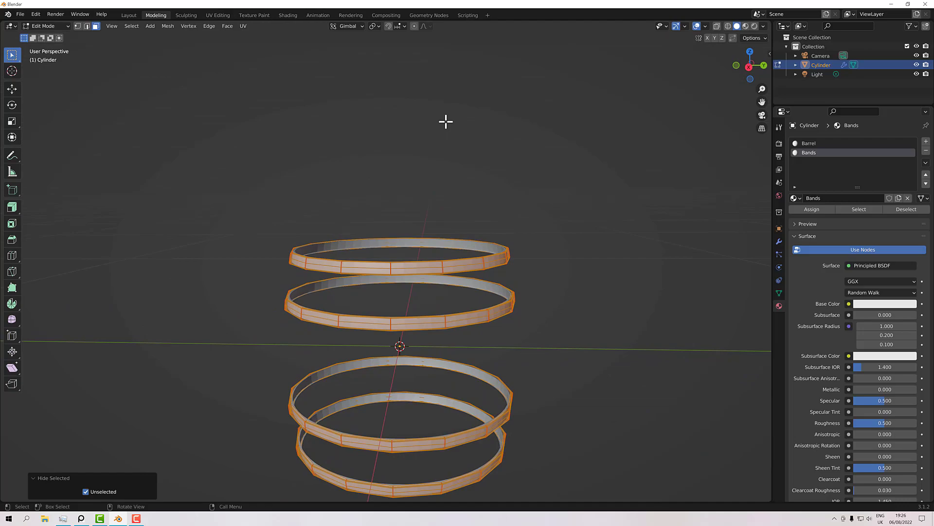
pyautogui.press('KP_3')
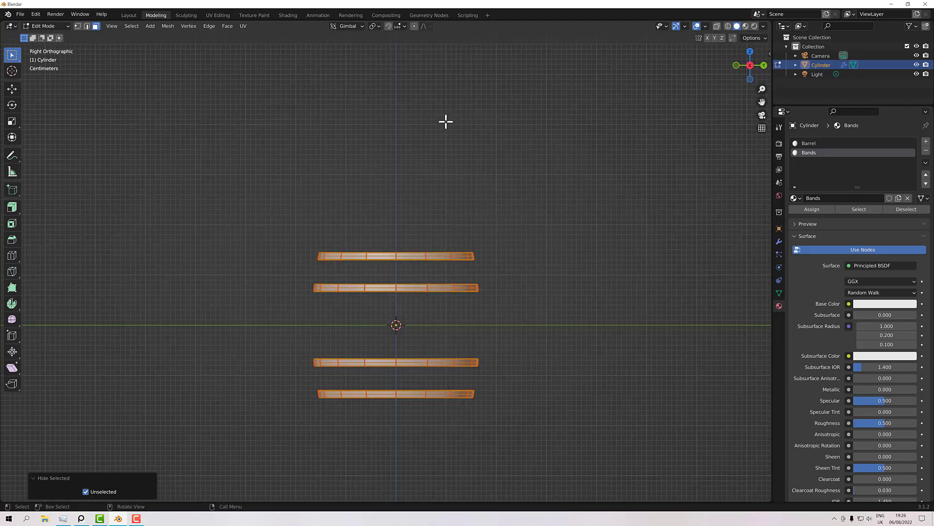
pyautogui.click(370, 187)
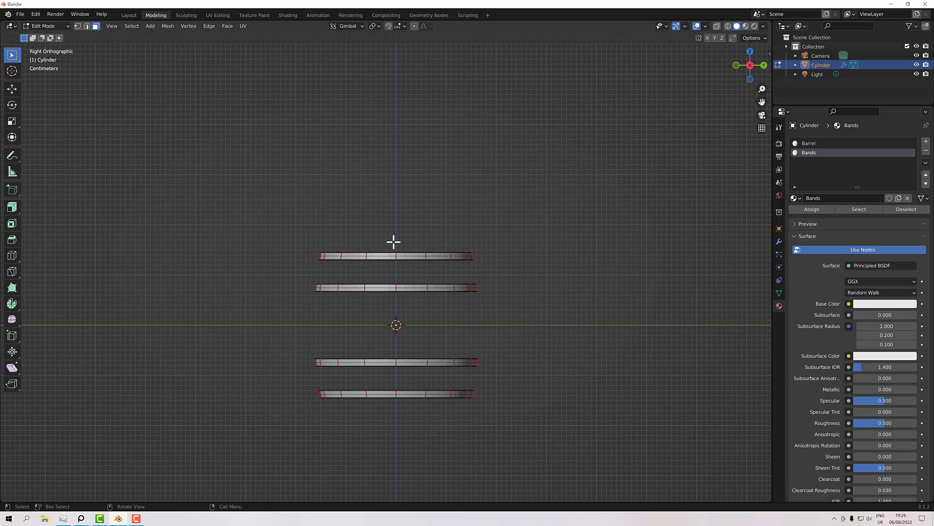
# Switch to edge selection in wireframe shading and select the central vertical edges of all four bands through the mesh.
pyautogui.scroll(1, 391, 257)
pyautogui.moveTo(386, 211); pyautogui.dragTo(413, 461)
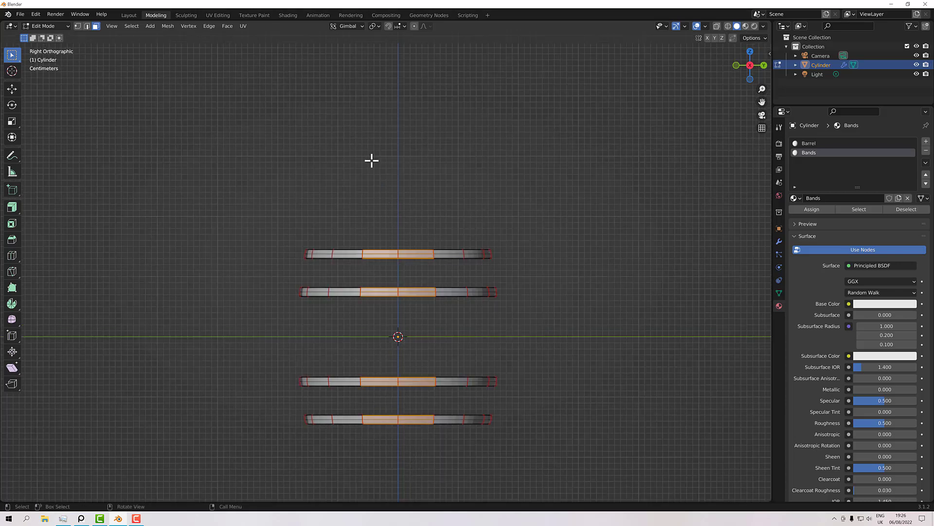
pyautogui.click(87, 26)
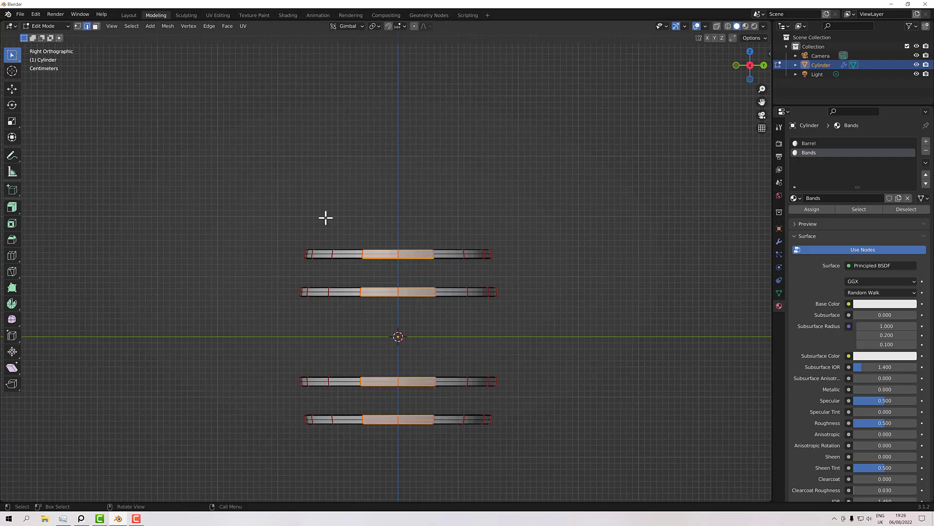
pyautogui.moveTo(394, 222); pyautogui.dragTo(411, 457)
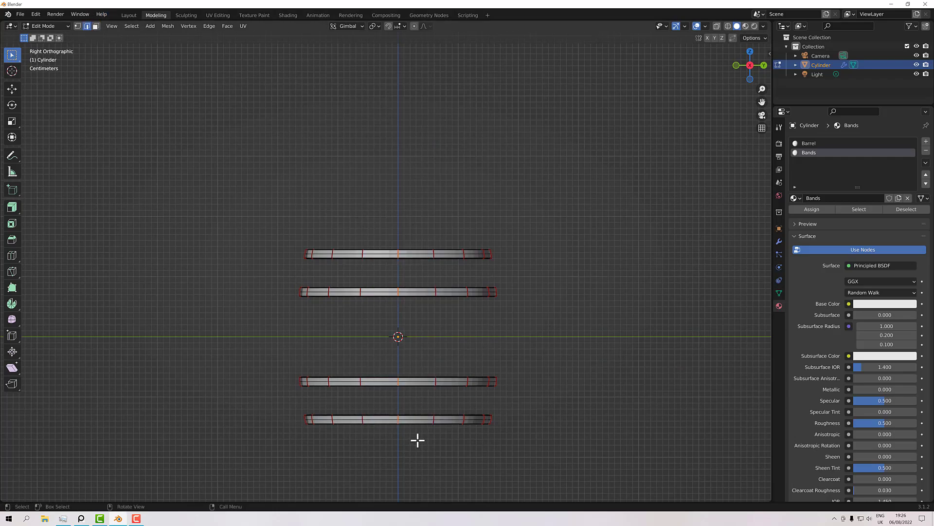
pyautogui.hotkey('alt', 'z')
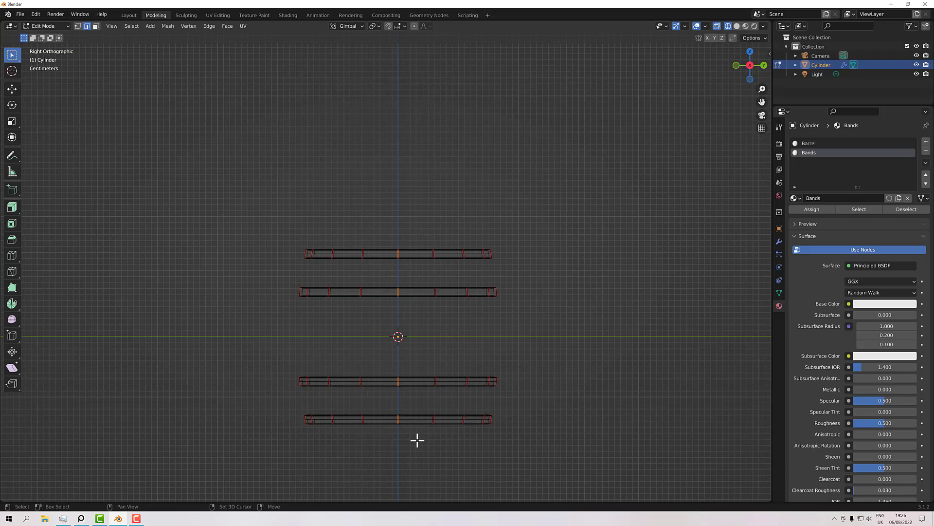
pyautogui.moveTo(389, 220); pyautogui.dragTo(383, 248, button='middle')
pyautogui.press('KP_3')
pyautogui.moveTo(387, 227); pyautogui.dragTo(412, 462)
pyautogui.moveTo(587, 265); pyautogui.dragTo(507, 292, button='middle')
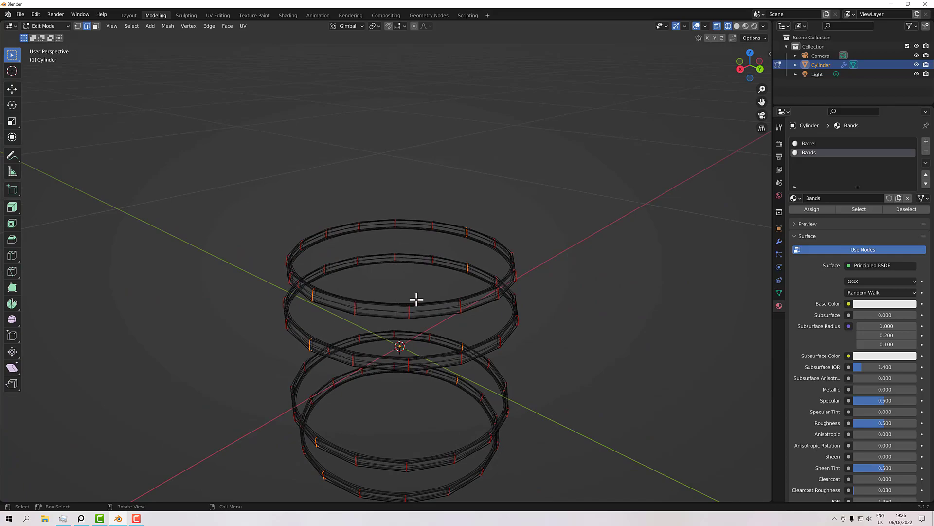
# Clear the seams from every edge of the four bands and deselect everything.
pyautogui.press('a')
pyautogui.rightClick(452, 246)
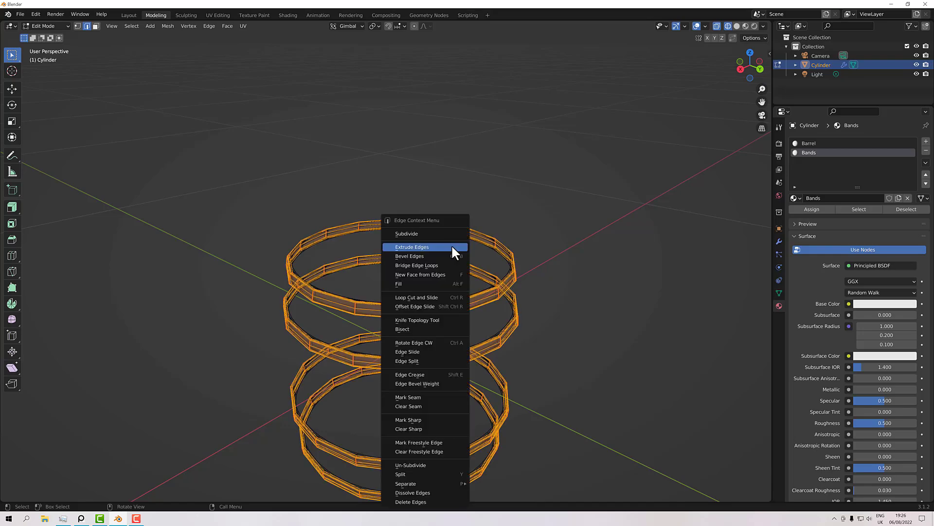
pyautogui.click(430, 405)
pyautogui.press('KP_1')
pyautogui.hotkey('alt', 'a')
# In right orthographic view, select the central vertical edges across all four bands, front and back, and mark them as seams.
pyautogui.moveTo(384, 238)
pyautogui.mouseDown(button='middle')
pyautogui.moveTo(393, 289)
pyautogui.moveTo(391, 251)
pyautogui.mouseUp(button='middle')
pyautogui.press('KP_3')
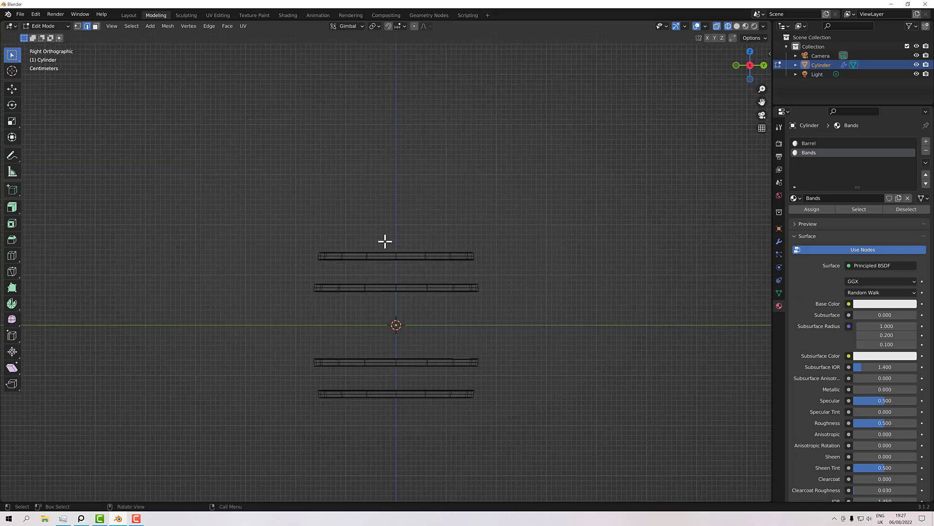
pyautogui.moveTo(389, 235); pyautogui.dragTo(404, 444)
pyautogui.moveTo(516, 338); pyautogui.dragTo(509, 361, button='middle')
pyautogui.rightClick(509, 363)
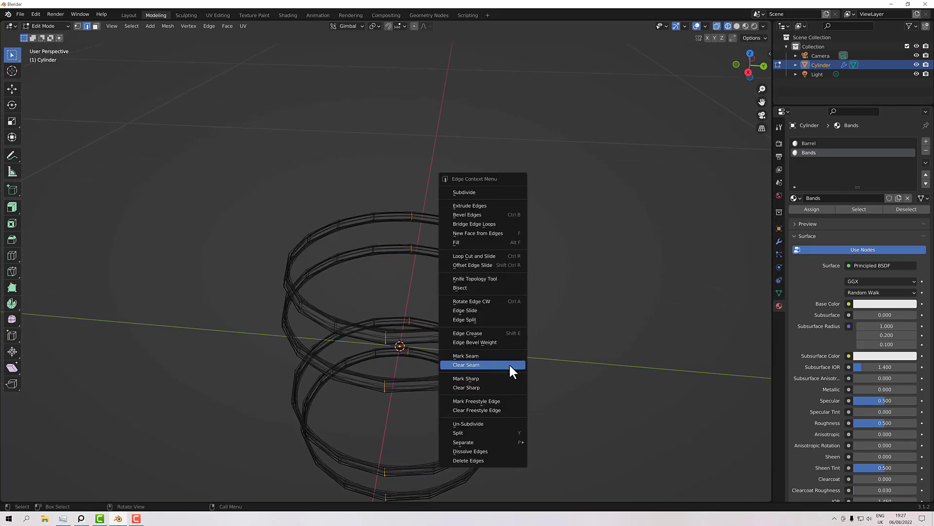
pyautogui.click(506, 356)
pyautogui.moveTo(561, 353); pyautogui.dragTo(554, 354, button='middle')
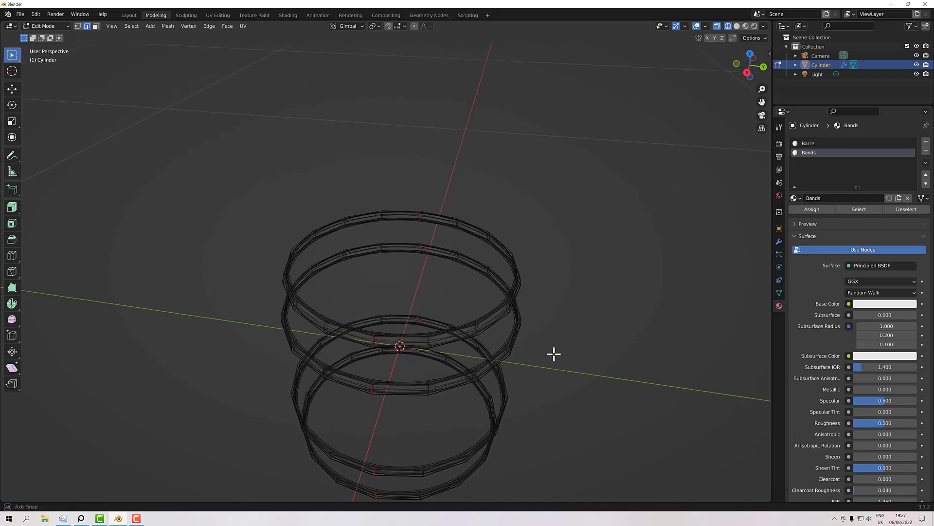
# Switch to the UV Editing workspace, select all of the bands' UVs and unwrap them along the new seams.
pyautogui.click(216, 15)
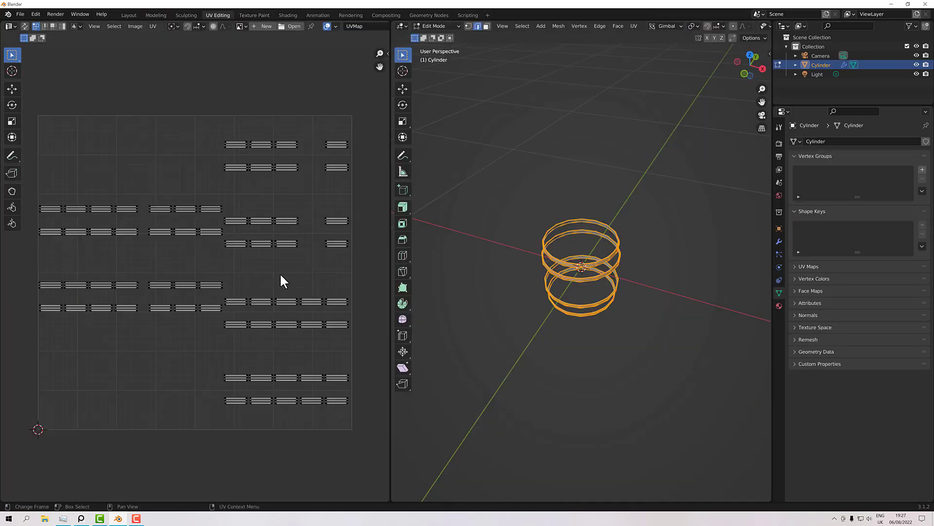
pyautogui.press('a')
pyautogui.rightClick(256, 266)
pyautogui.click(256, 269)
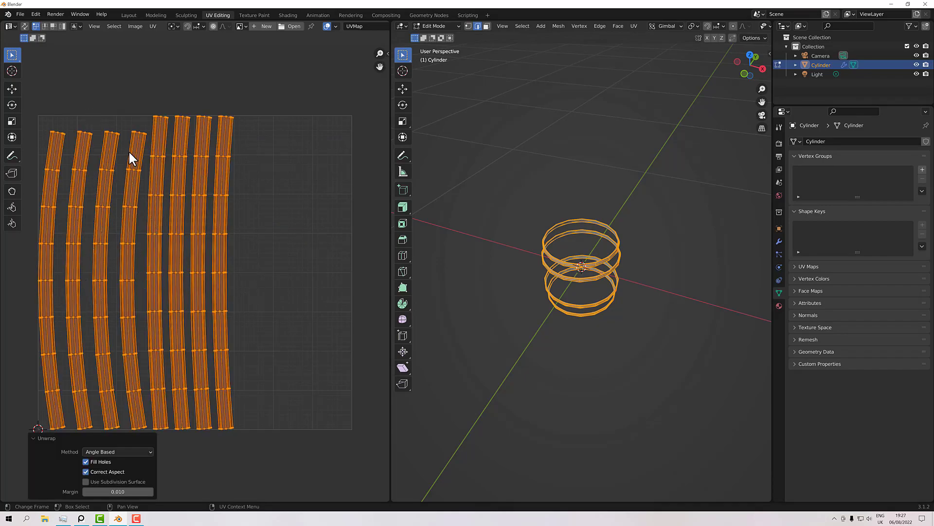
pyautogui.scroll(1, 108, 146)
pyautogui.scroll(-1, 129, 146)
# Compare the Conformal and Angle Based unwrap methods on the band islands and set the method to Conformal.
pyautogui.click(115, 453)
pyautogui.click(117, 470)
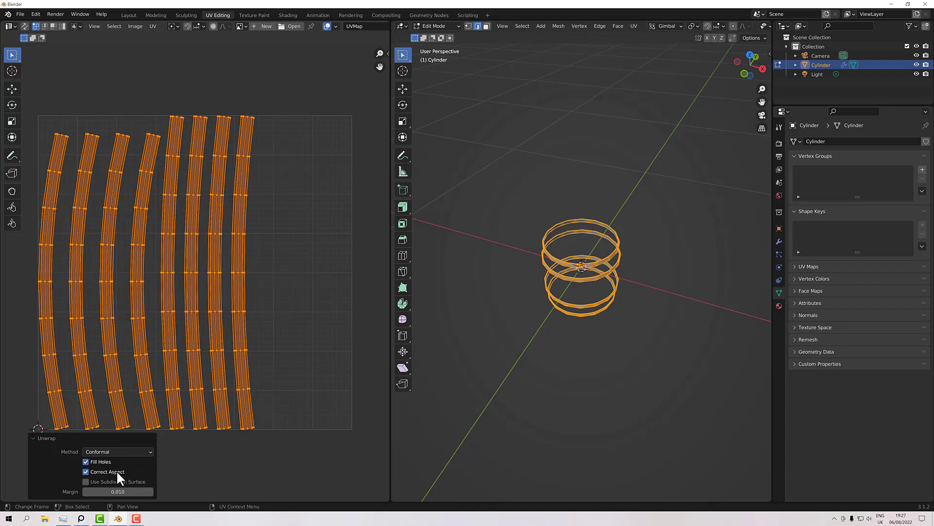
pyautogui.click(100, 453)
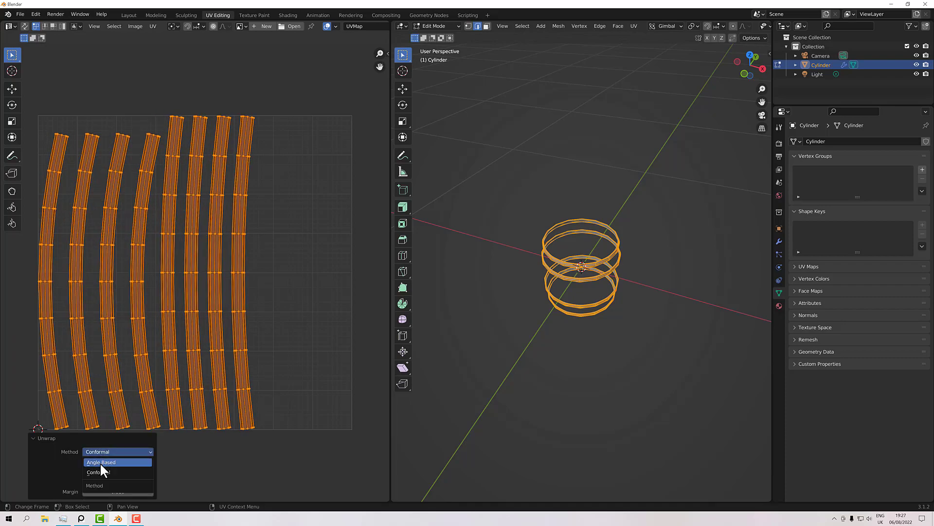
pyautogui.click(100, 463)
pyautogui.click(111, 452)
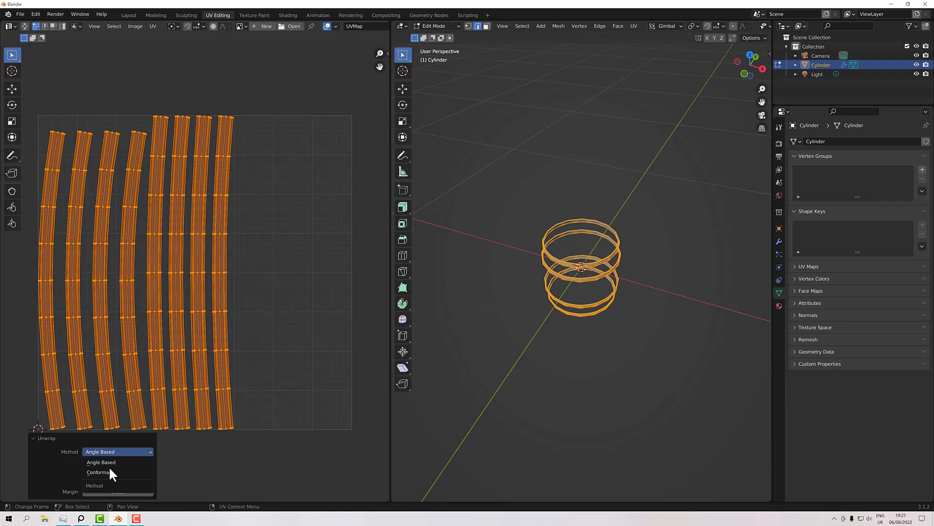
pyautogui.click(110, 470)
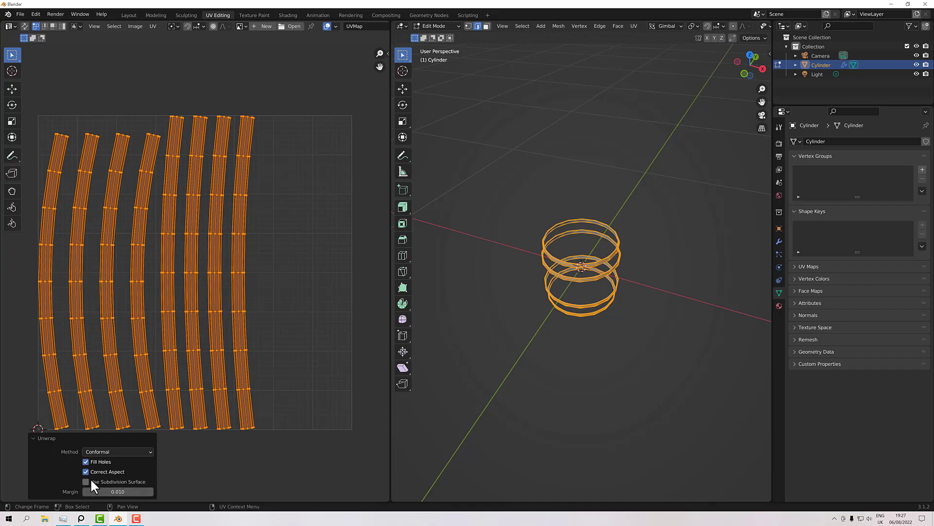
# Pack the band UV islands with rotation allowed and a 0.010 margin, and clear the UV selection.
pyautogui.scroll(1, 197, 300)
pyautogui.scroll(-1, 197, 310)
pyautogui.scroll(-1, 189, 330)
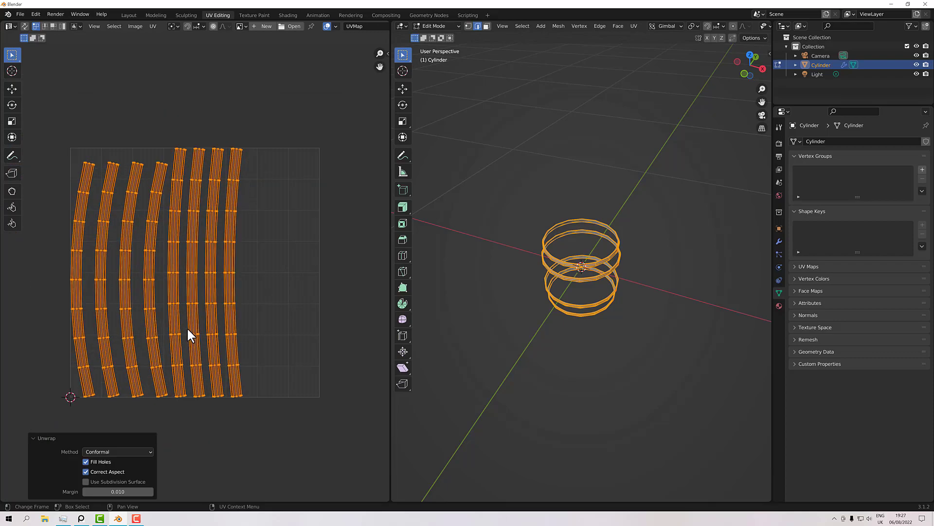
pyautogui.scroll(1, 188, 329)
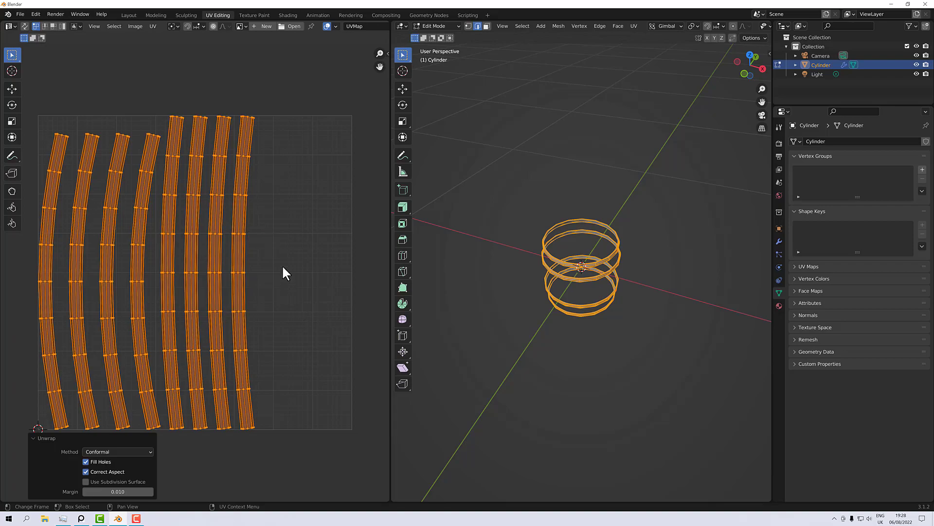
pyautogui.scroll(-1, 278, 253)
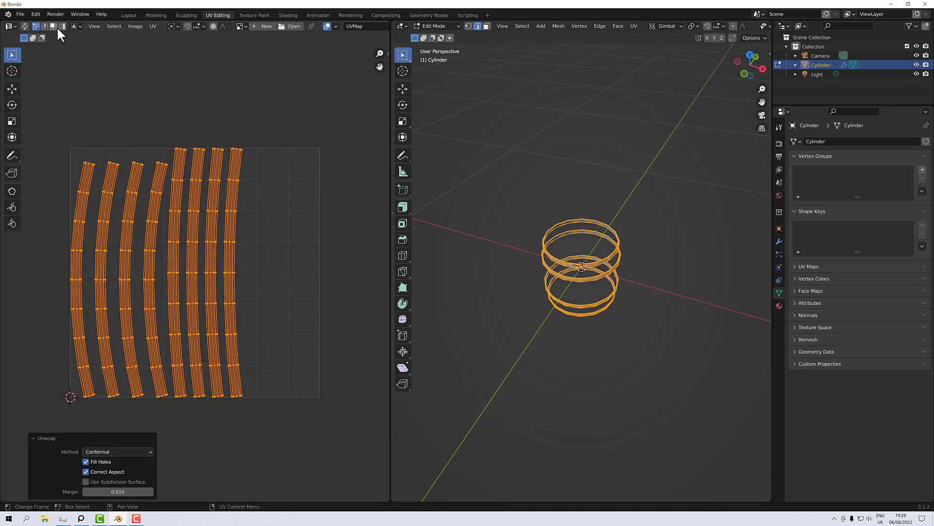
pyautogui.click(152, 27)
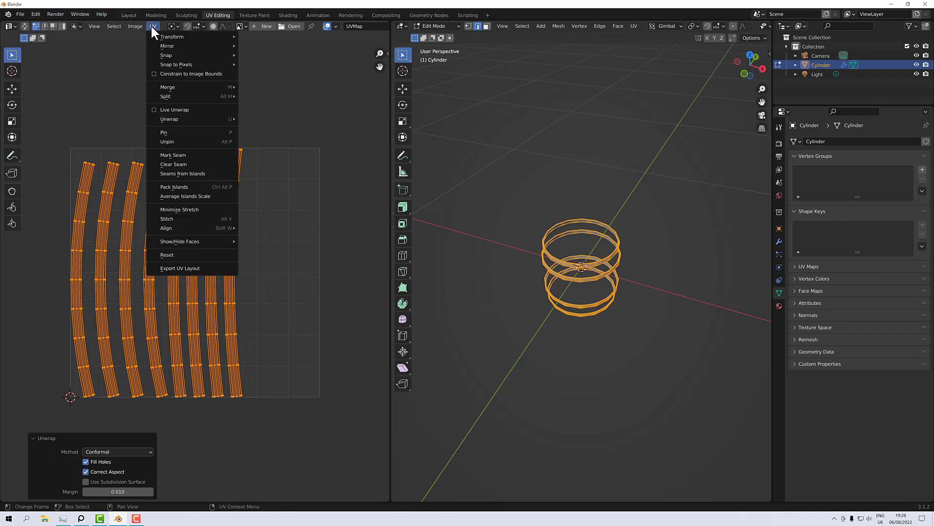
pyautogui.click(174, 188)
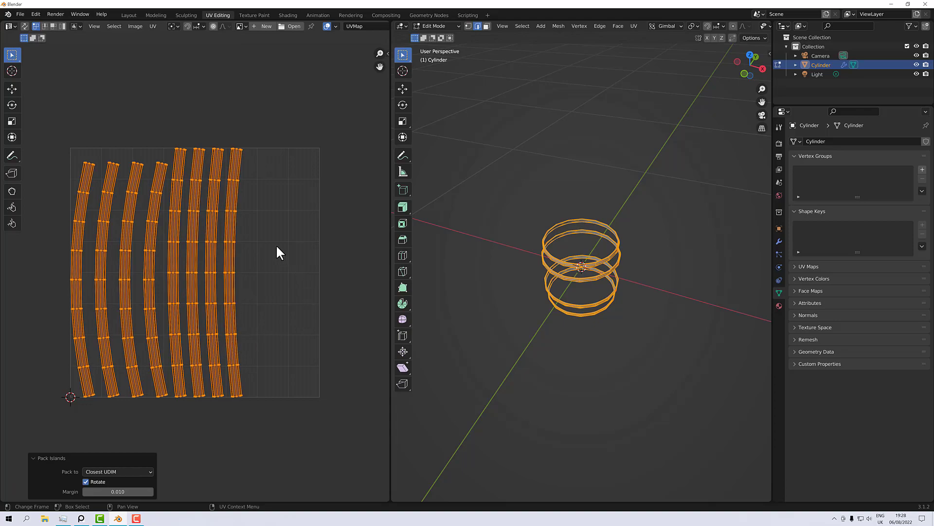
pyautogui.scroll(1, 249, 316)
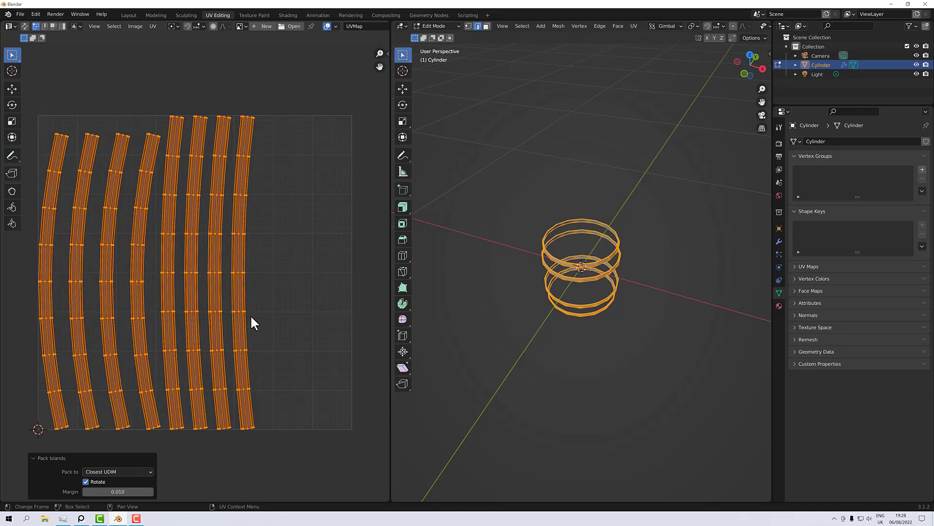
pyautogui.click(292, 298)
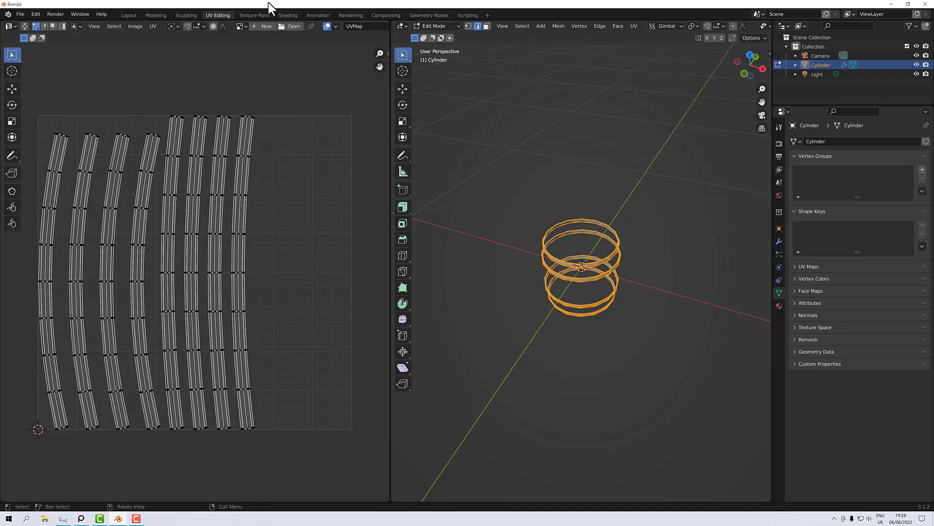
# Return to the Modeling workspace, reveal the hidden barrel body, restore solid shading and deselect everything.
pyautogui.click(154, 15)
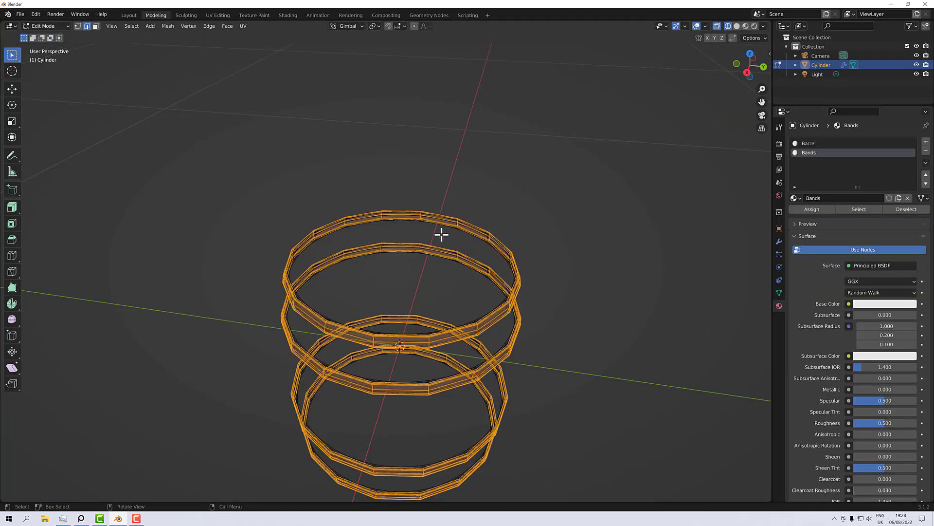
pyautogui.hotkey('shift', 'h')
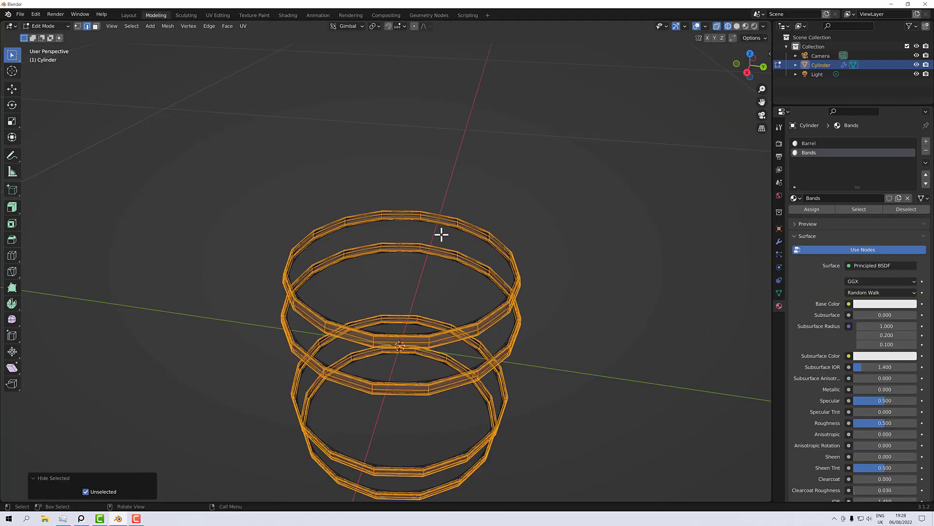
pyautogui.hotkey('alt', 'h')
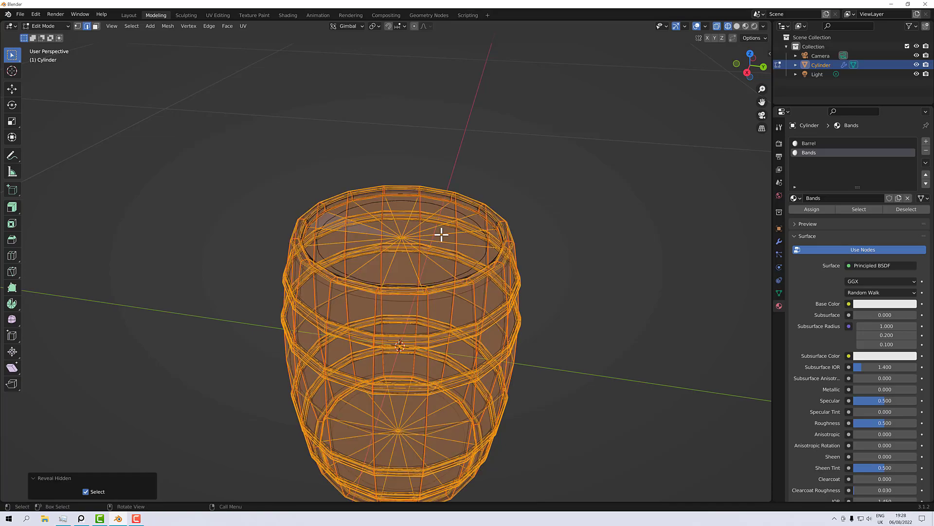
pyautogui.scroll(-2, 442, 235)
pyautogui.moveTo(452, 290); pyautogui.dragTo(517, 287, button='middle')
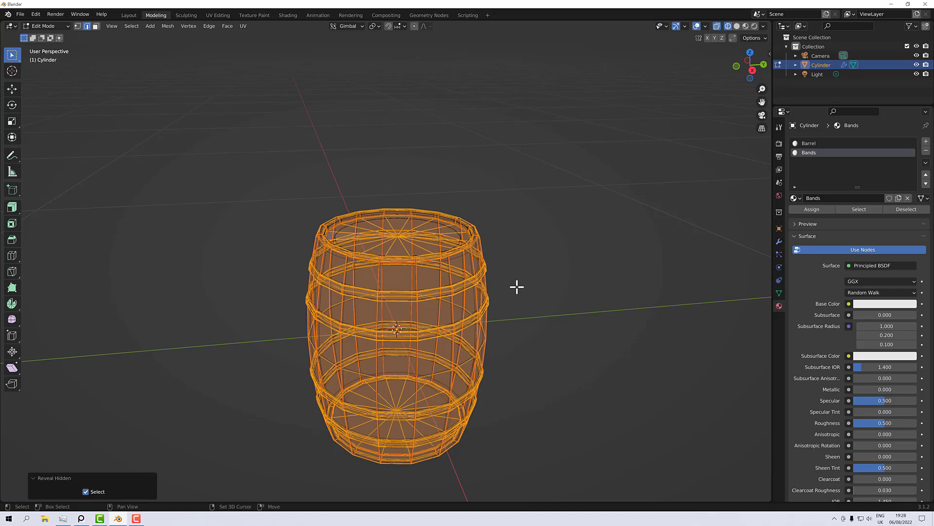
pyautogui.hotkey('shift', 'z')
pyautogui.moveTo(515, 287)
pyautogui.mouseDown(button='middle')
pyautogui.moveTo(519, 251)
pyautogui.moveTo(563, 235)
pyautogui.moveTo(503, 256)
pyautogui.mouseUp(button='middle')
pyautogui.click(529, 251)
# Display the Subdivision modifier's settings and examine the smoothed barrel, its lid and bands from several angles.
pyautogui.scroll(3, 575, 257)
pyautogui.moveTo(575, 257); pyautogui.dragTo(543, 279, button='middle')
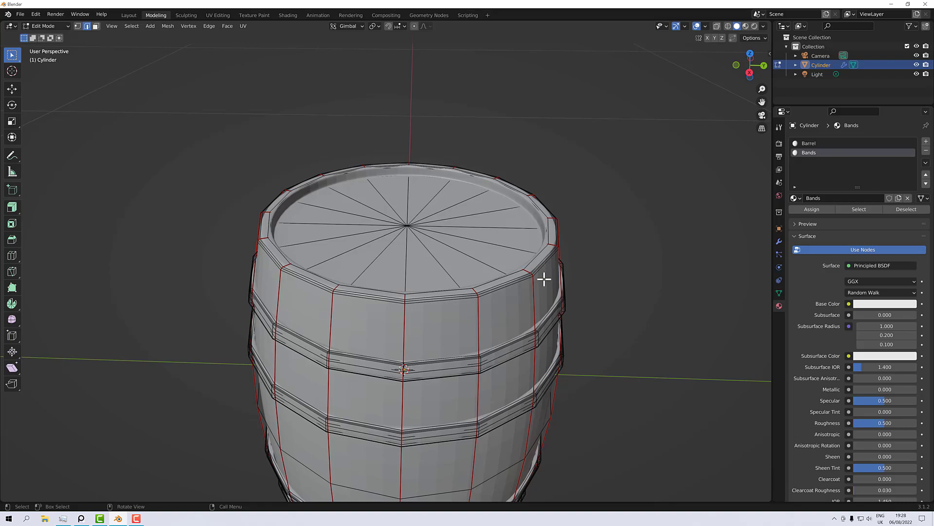
pyautogui.click(779, 241)
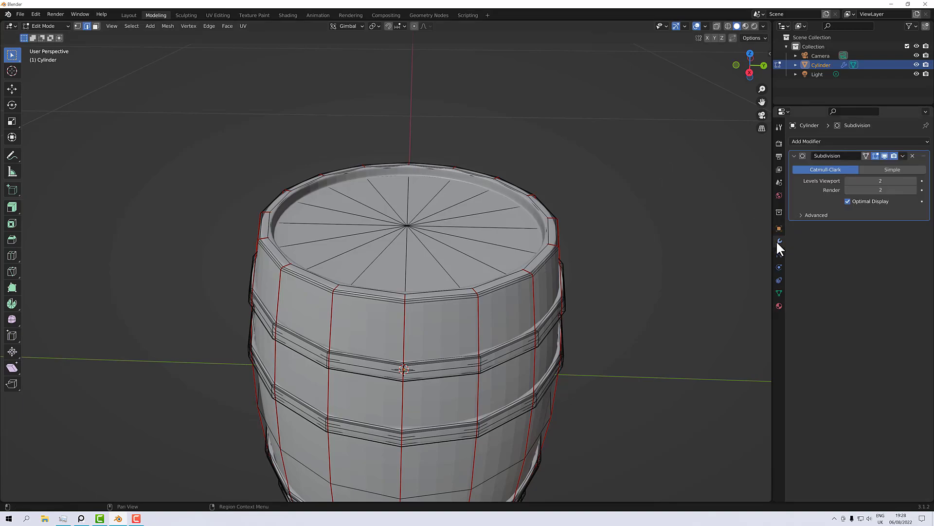
pyautogui.scroll(2, 539, 282)
pyautogui.scroll(-3, 539, 282)
pyautogui.moveTo(539, 280); pyautogui.dragTo(599, 264, button='middle')
pyautogui.scroll(2, 599, 265)
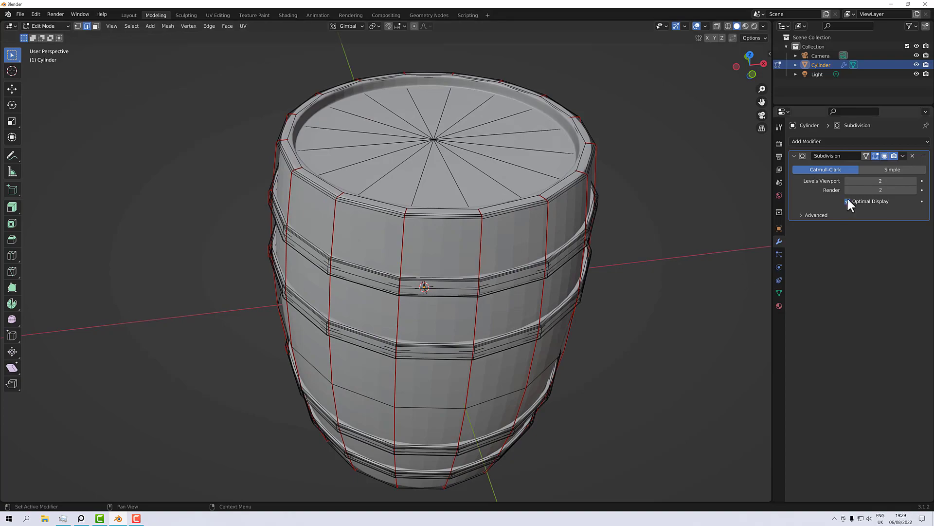
pyautogui.scroll(2, 456, 254)
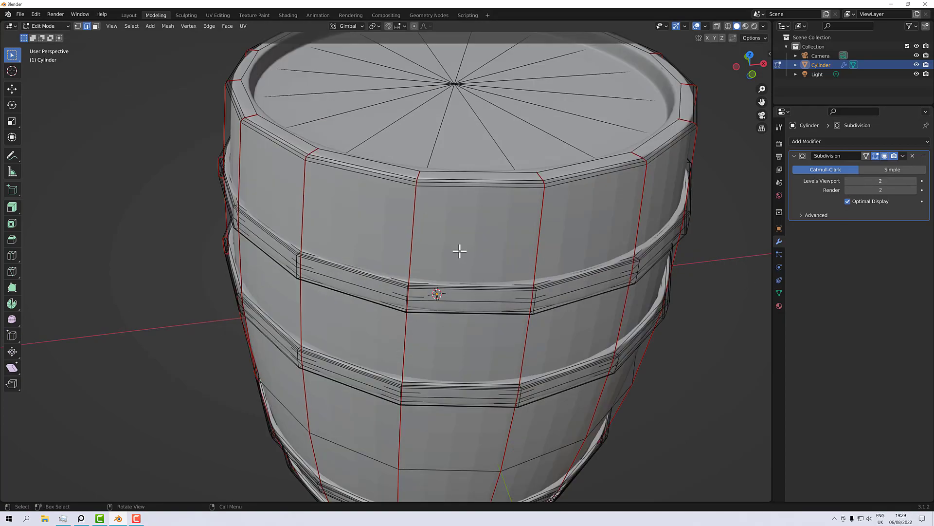
pyautogui.moveTo(464, 268); pyautogui.dragTo(452, 251, button='middle')
pyautogui.scroll(-2, 452, 250)
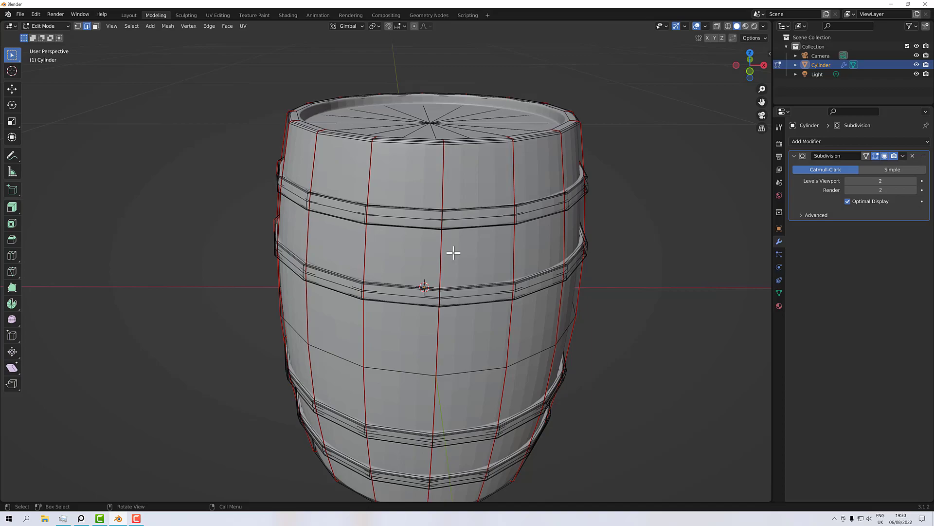
# Save the project as barrel base.blend in the D:\Projects\jewels folder.
pyautogui.click(20, 15)
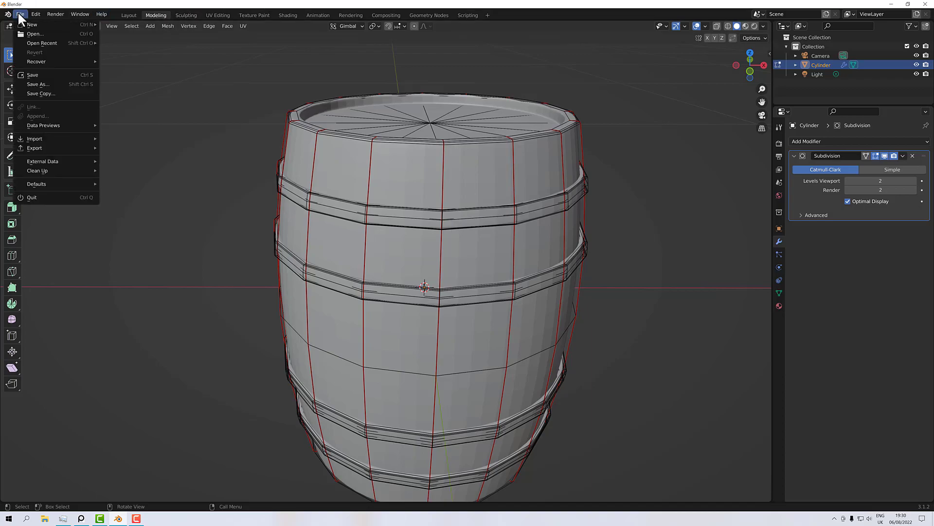
pyautogui.click(48, 77)
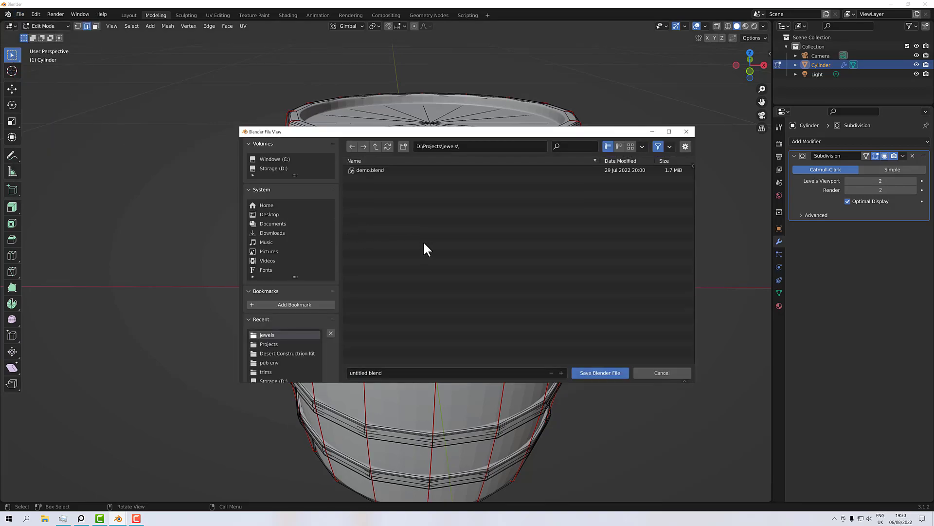
pyautogui.click(406, 373)
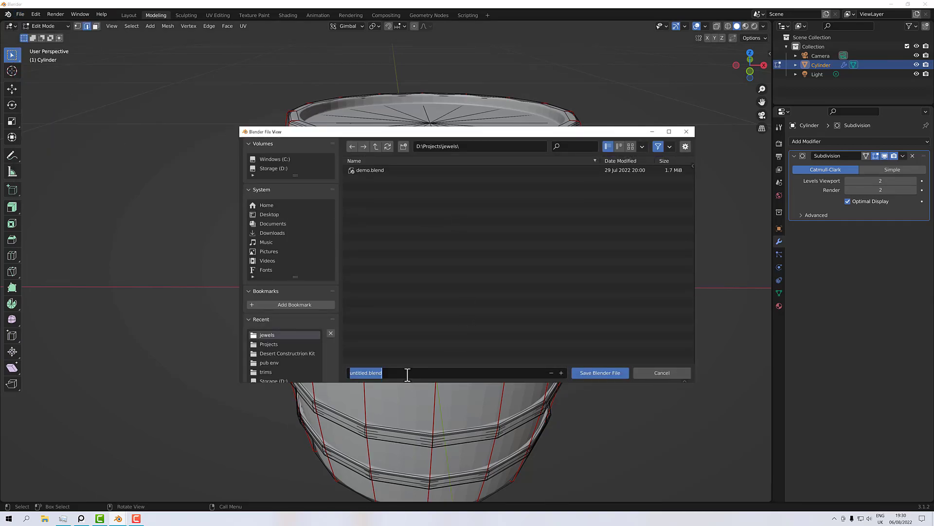
pyautogui.write('barrel base')
pyautogui.press('Return')
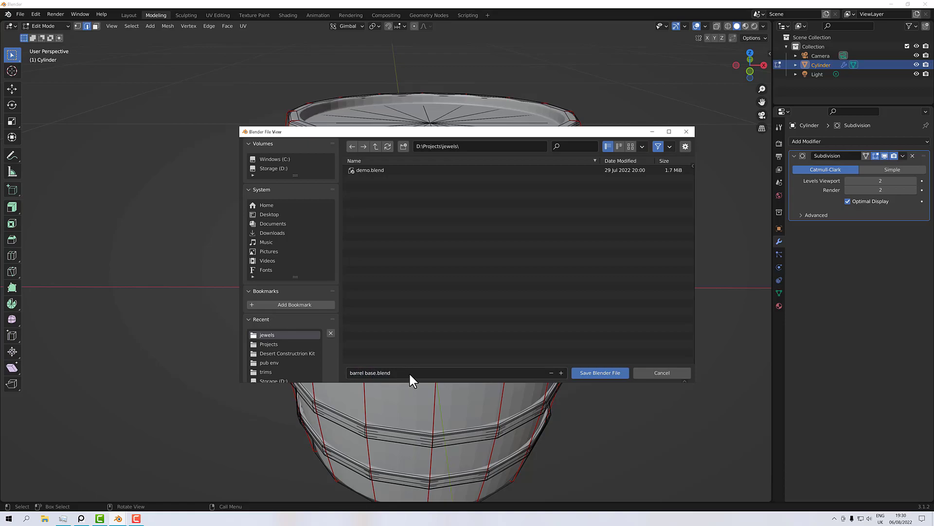
pyautogui.click(611, 372)
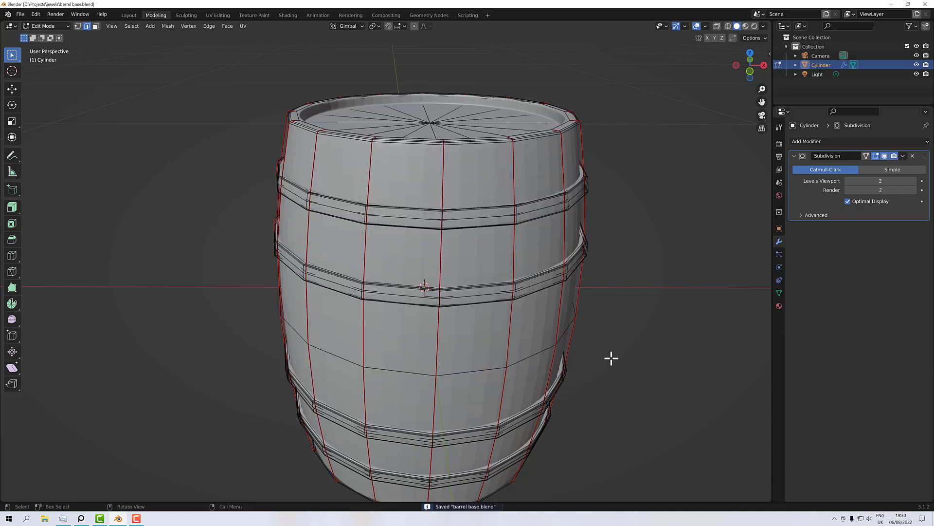
# Switch the barrel to Object Mode and shade it smooth.
pyautogui.moveTo(732, 277); pyautogui.dragTo(444, 214, button='middle')
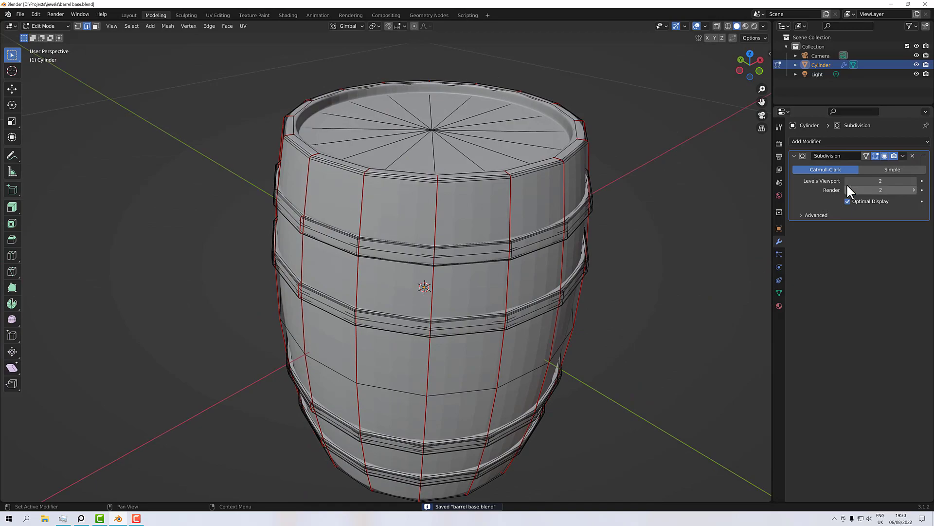
pyautogui.moveTo(617, 190); pyautogui.dragTo(583, 261, button='middle')
pyautogui.press('Tab')
pyautogui.rightClick(455, 214)
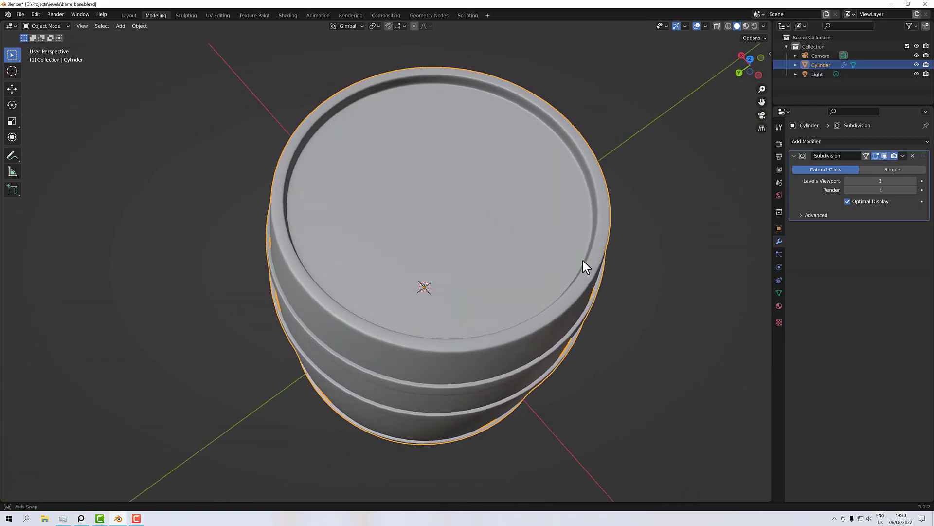
# Apply the barrel's Subdivision modifier and inspect the resulting mesh.
pyautogui.click(903, 156)
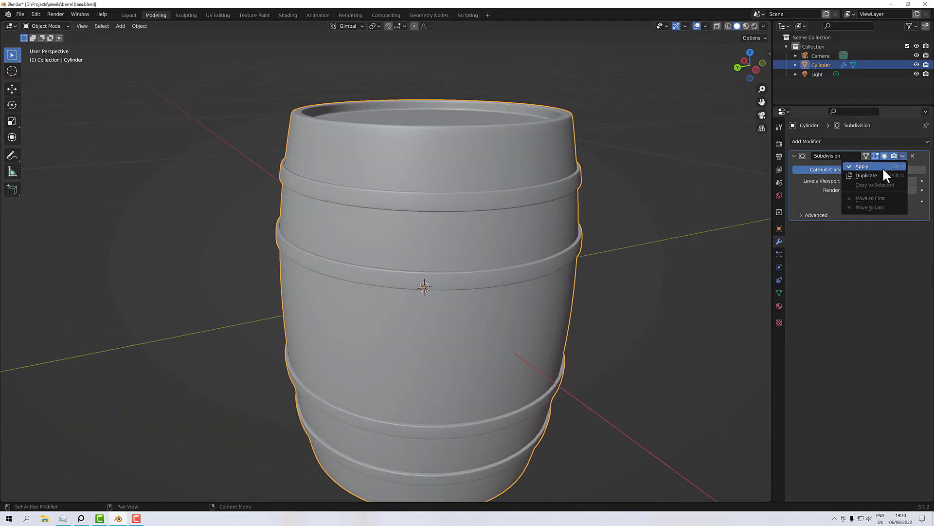
pyautogui.click(882, 167)
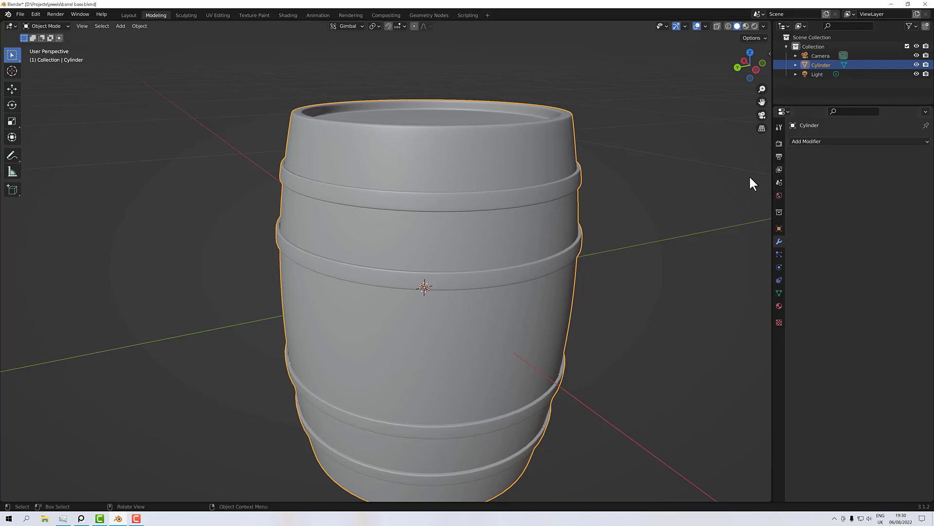
pyautogui.moveTo(595, 251); pyautogui.dragTo(589, 226, button='middle')
pyautogui.scroll(2, 571, 233)
pyautogui.scroll(-2, 595, 244)
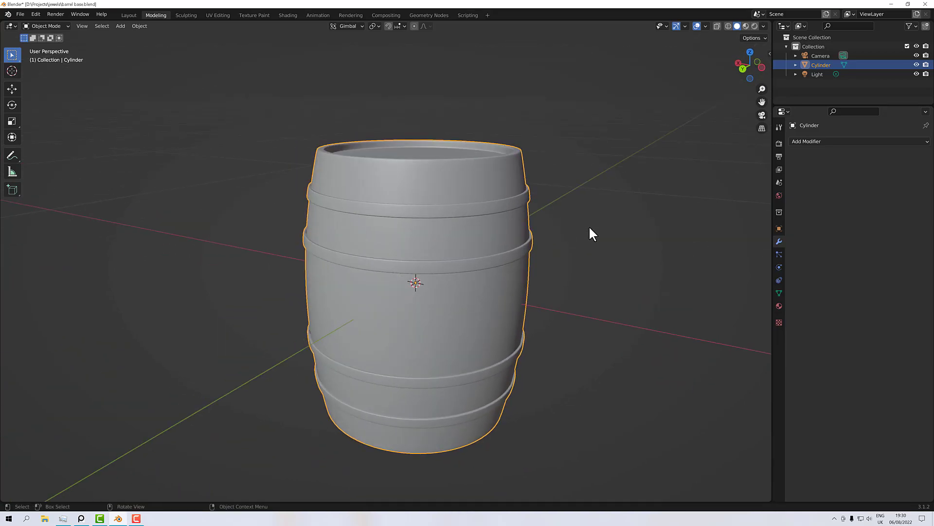